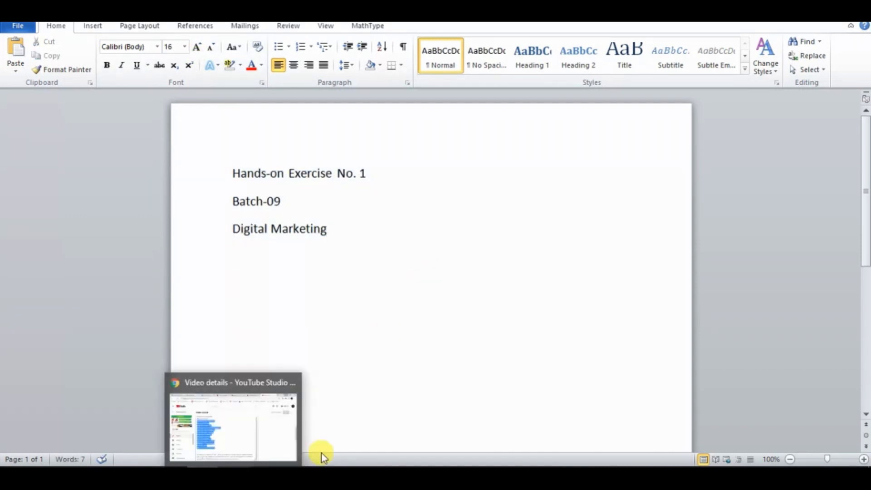
# Switch to the exercise PDF in the browser and read its Instructions section down to the Learning Outcome heading.
pyautogui.click(139, 477)
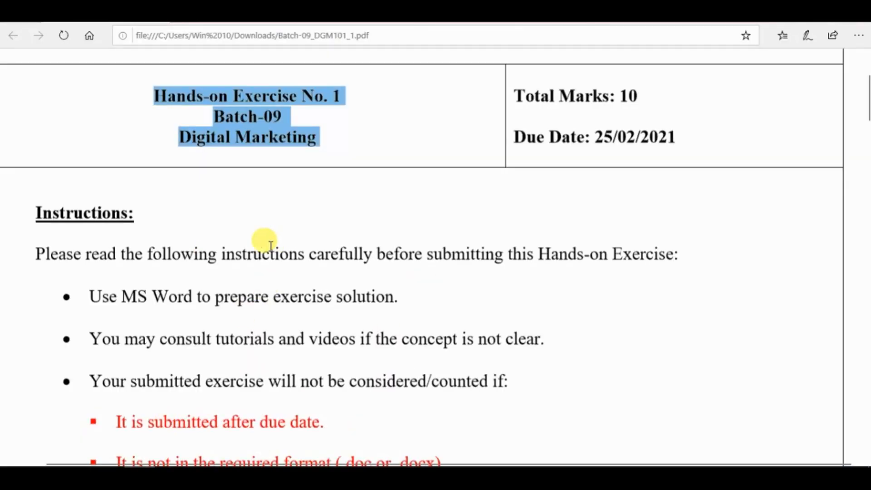
pyautogui.click(234, 249)
pyautogui.scroll(-2, 236, 247)
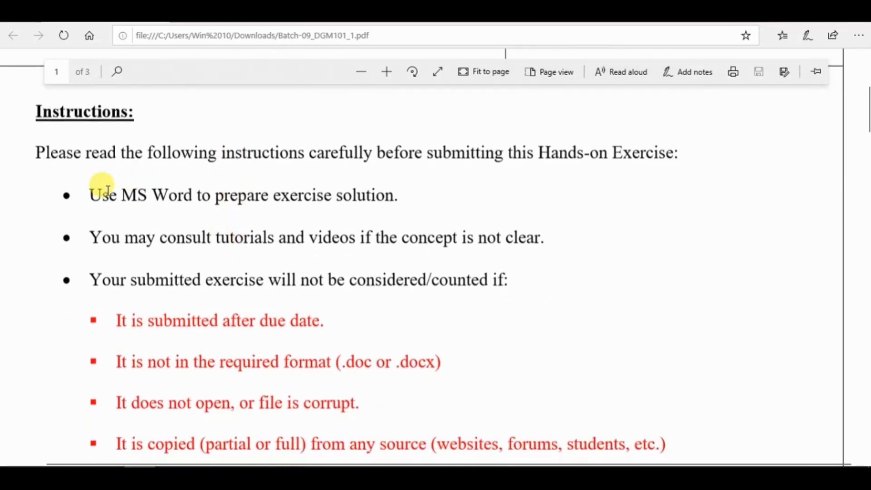
pyautogui.moveTo(91, 194); pyautogui.dragTo(394, 195)
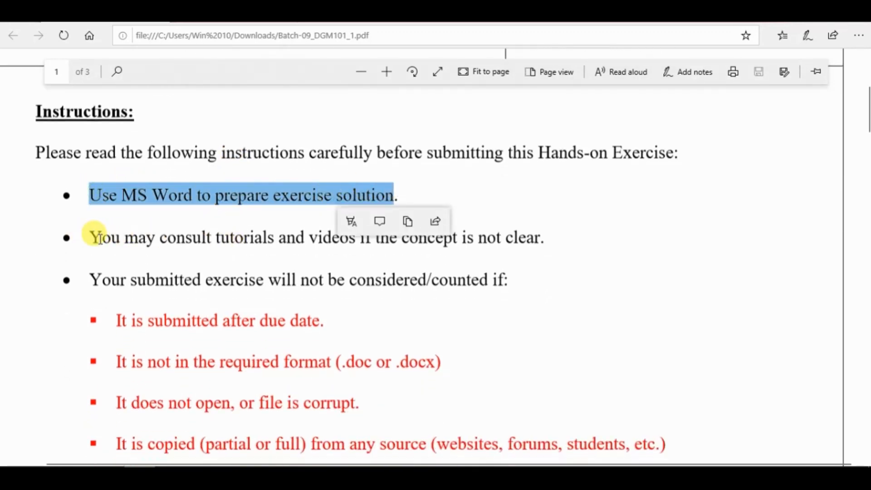
pyautogui.moveTo(96, 238); pyautogui.dragTo(545, 238)
pyautogui.moveTo(93, 280); pyautogui.dragTo(542, 284)
pyautogui.click(542, 284)
pyautogui.scroll(-3, 543, 284)
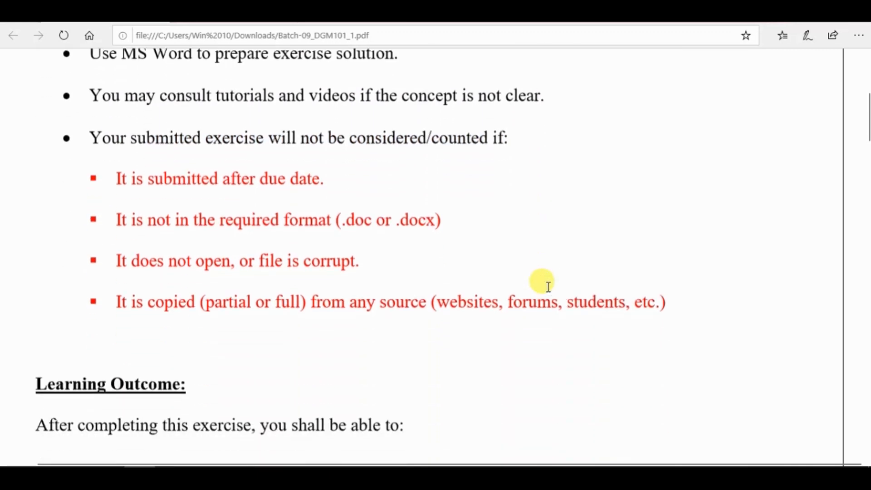
pyautogui.scroll(-6, 544, 285)
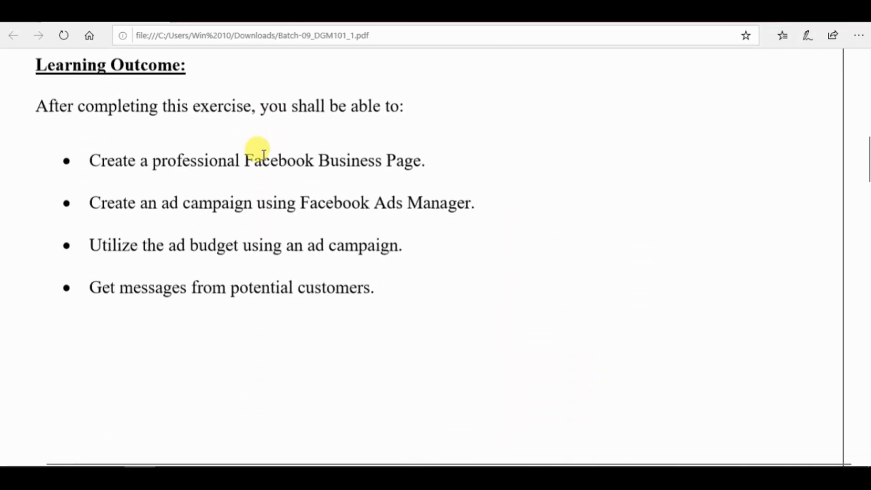
pyautogui.scroll(2, 202, 68)
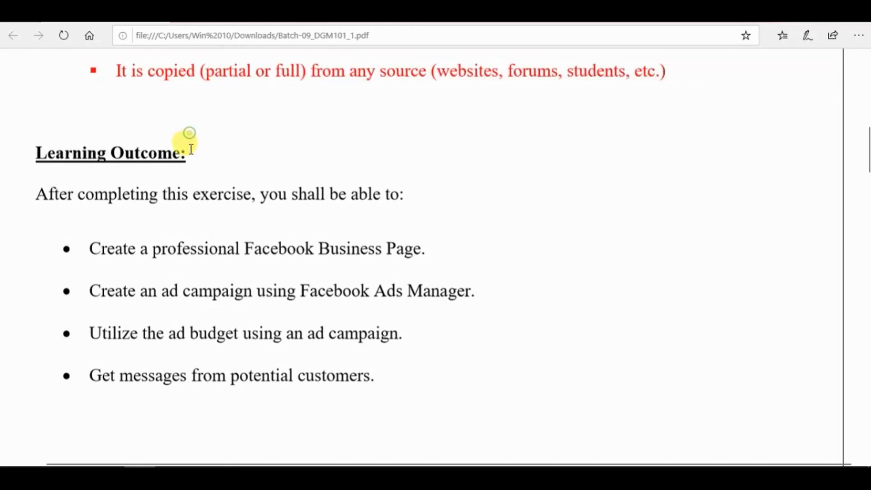
pyautogui.moveTo(191, 149); pyautogui.dragTo(45, 142)
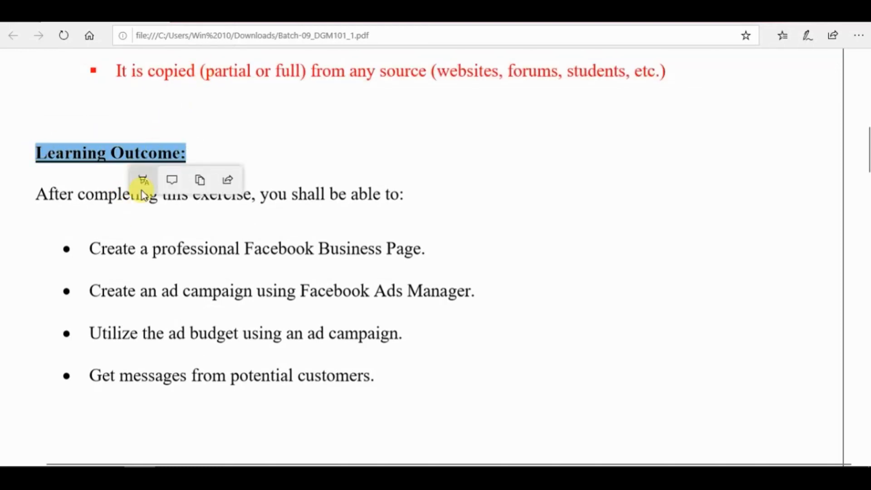
pyautogui.click(124, 181)
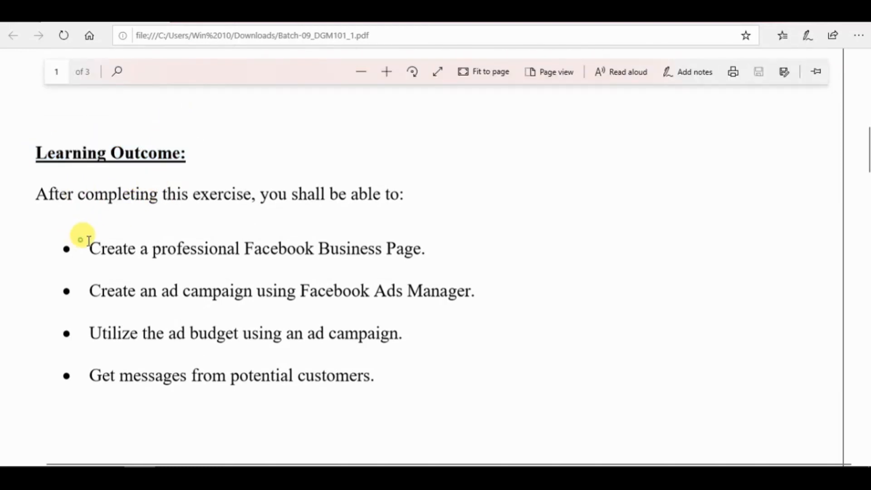
# Highlight the learning outcome about the Facebook Business Page in yellow and the one about creating an ad campaign in green.
pyautogui.moveTo(89, 241); pyautogui.dragTo(432, 244)
pyautogui.click(385, 274)
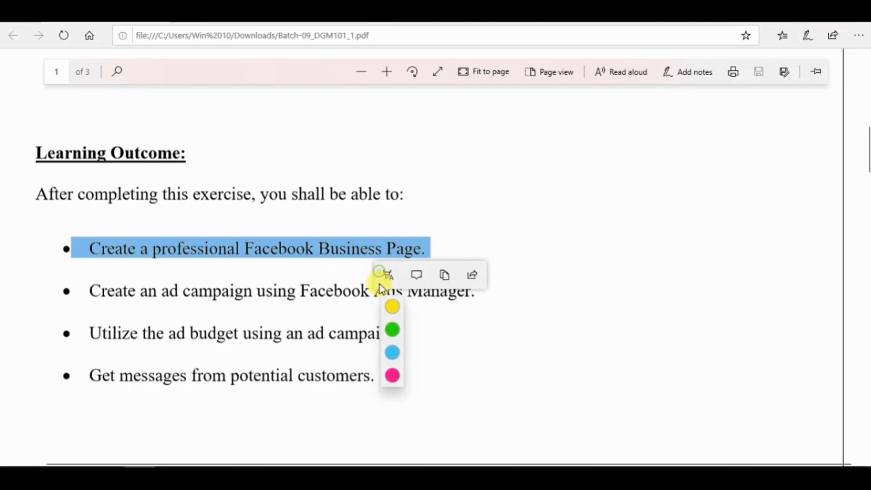
pyautogui.click(399, 305)
pyautogui.moveTo(87, 290); pyautogui.dragTo(479, 292)
pyautogui.click(437, 318)
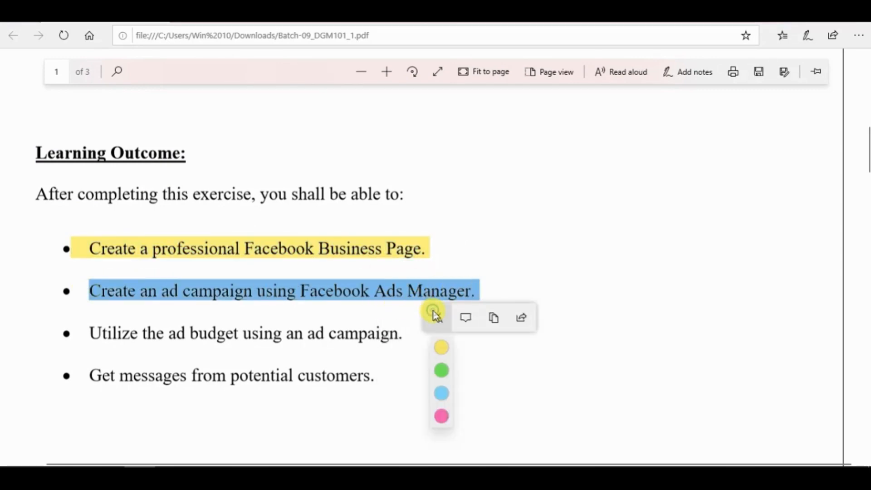
pyautogui.click(439, 374)
# Highlight the ad budget learning outcome in light blue and the one about messages from potential customers in pink.
pyautogui.moveTo(87, 331); pyautogui.dragTo(407, 347)
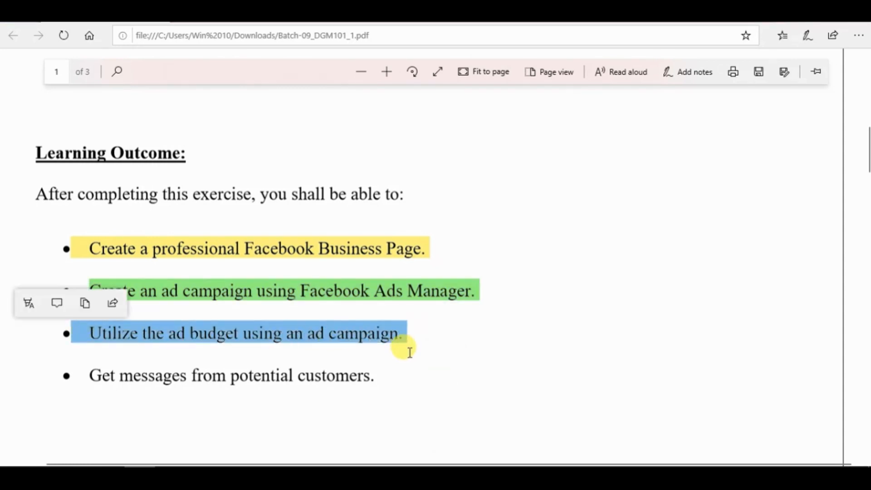
pyautogui.click(25, 303)
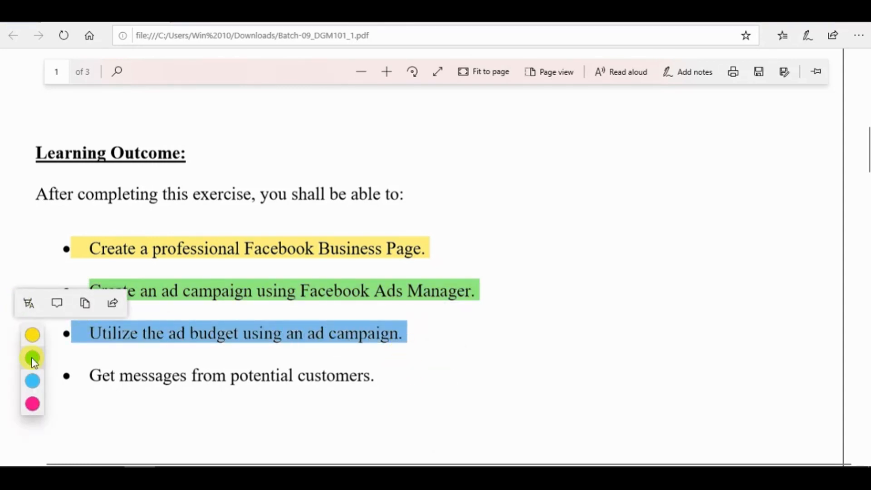
pyautogui.click(32, 379)
pyautogui.moveTo(89, 376); pyautogui.dragTo(383, 383)
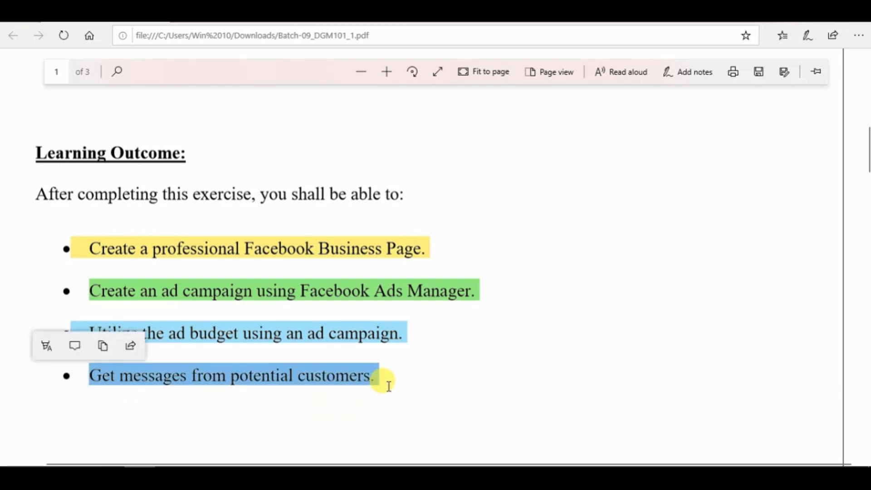
pyautogui.click(47, 345)
pyautogui.click(50, 447)
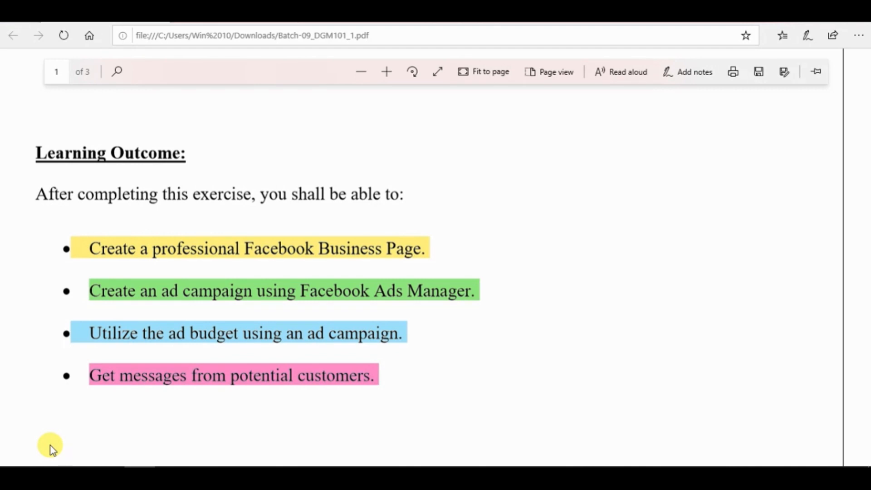
# Read the bakery shop scenario on page 2, covering the ad platform, campaign objective and allocated budget.
pyautogui.scroll(-5, 53, 450)
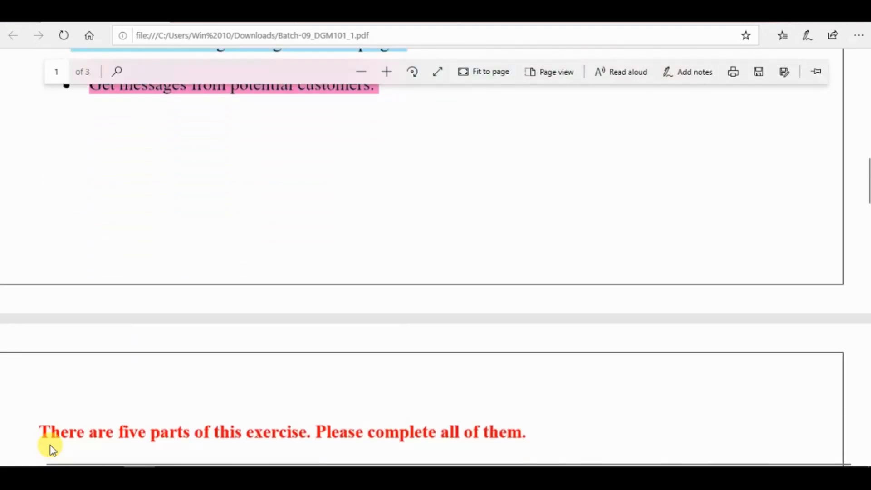
pyautogui.scroll(-5, 53, 449)
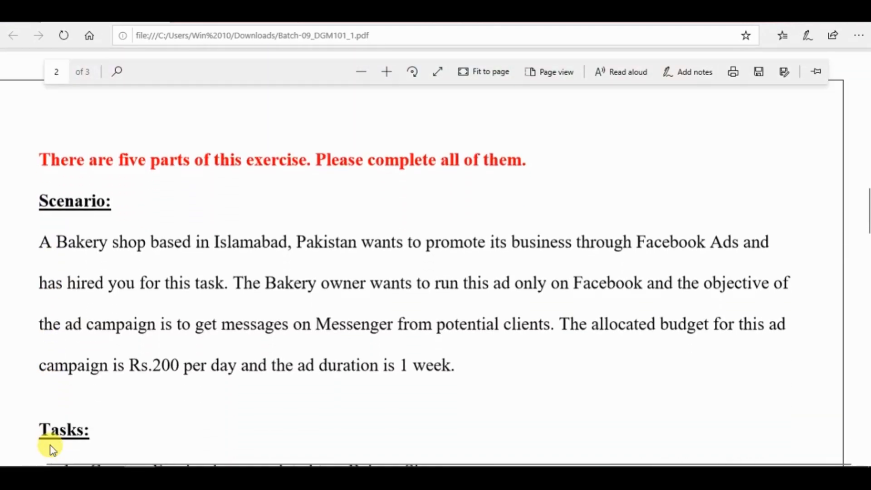
pyautogui.scroll(-2, 53, 449)
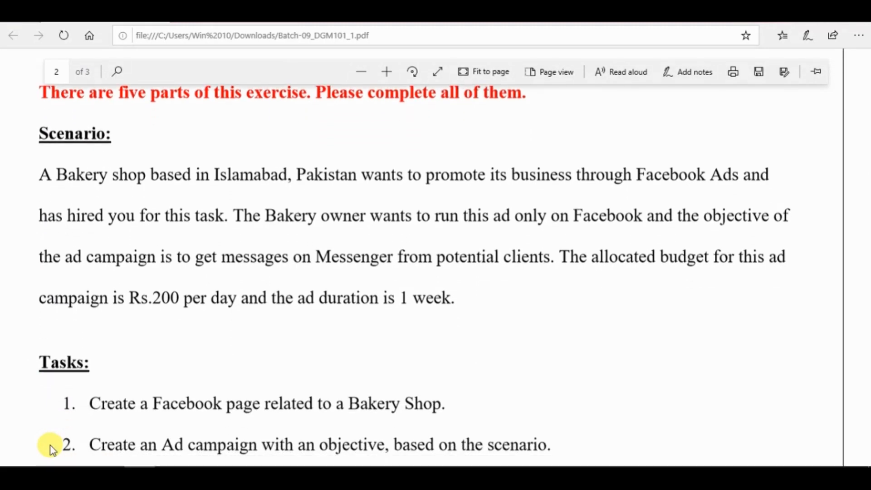
pyautogui.moveTo(46, 182); pyautogui.dragTo(145, 184)
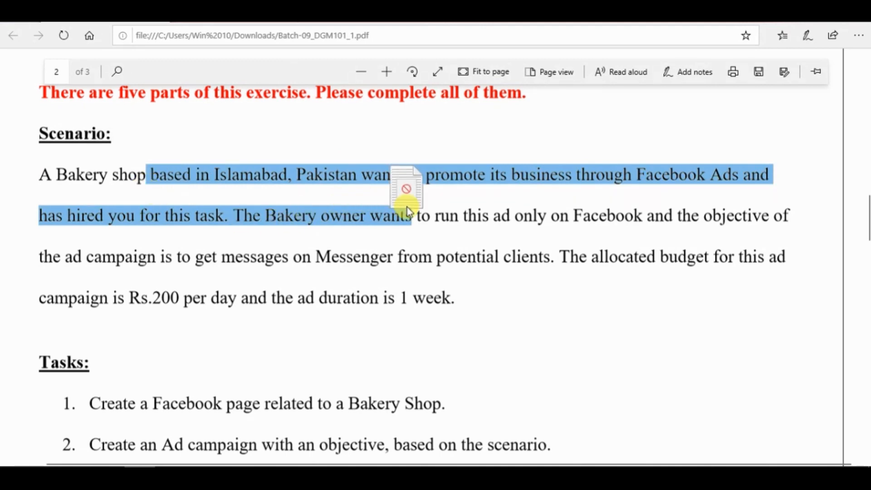
pyautogui.moveTo(421, 221); pyautogui.dragTo(487, 225)
pyautogui.moveTo(556, 230); pyautogui.dragTo(703, 229)
pyautogui.click(190, 265)
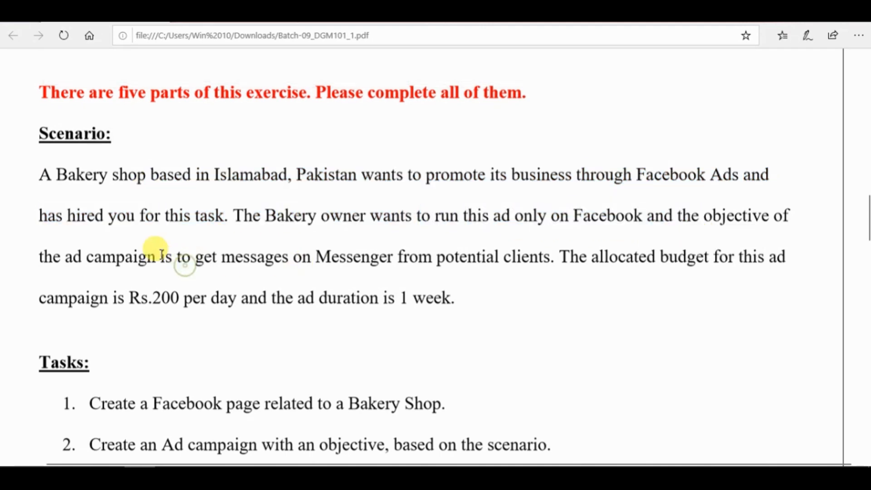
pyautogui.moveTo(472, 257); pyautogui.dragTo(601, 254)
pyautogui.click(660, 255)
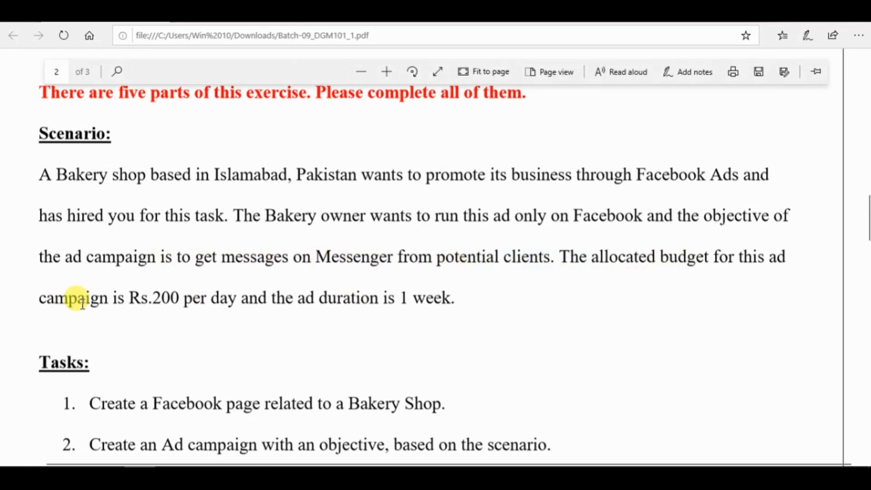
# In the scenario, highlight "campaign is Rs.200 per day" in yellow and "ad duration is 1 week" in pink.
pyautogui.moveTo(36, 294); pyautogui.dragTo(241, 297)
pyautogui.click(200, 324)
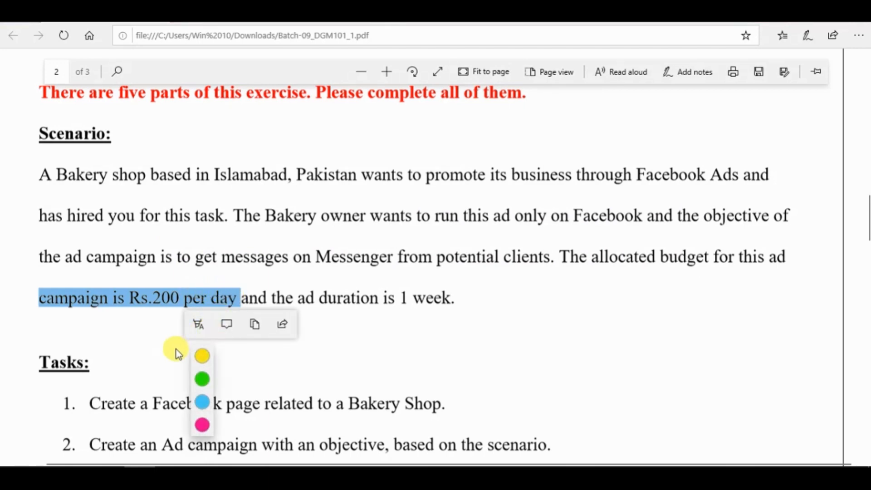
pyautogui.click(202, 356)
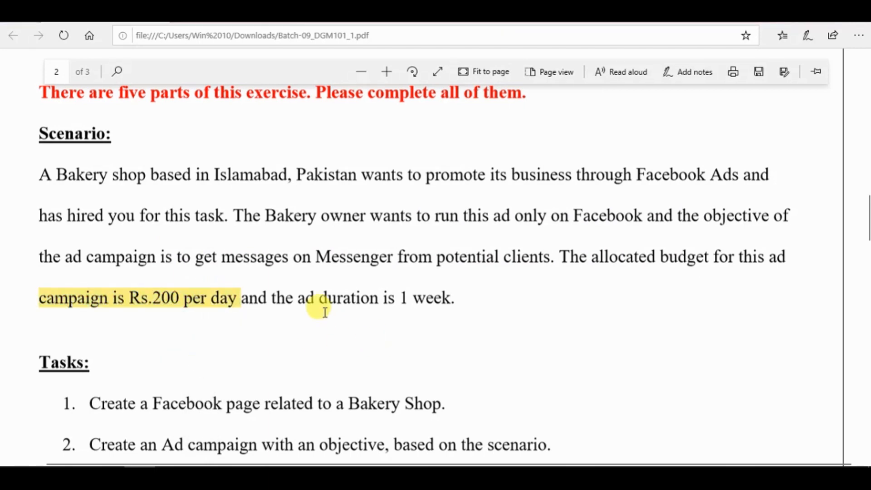
pyautogui.moveTo(298, 297); pyautogui.dragTo(467, 301)
pyautogui.click(413, 303)
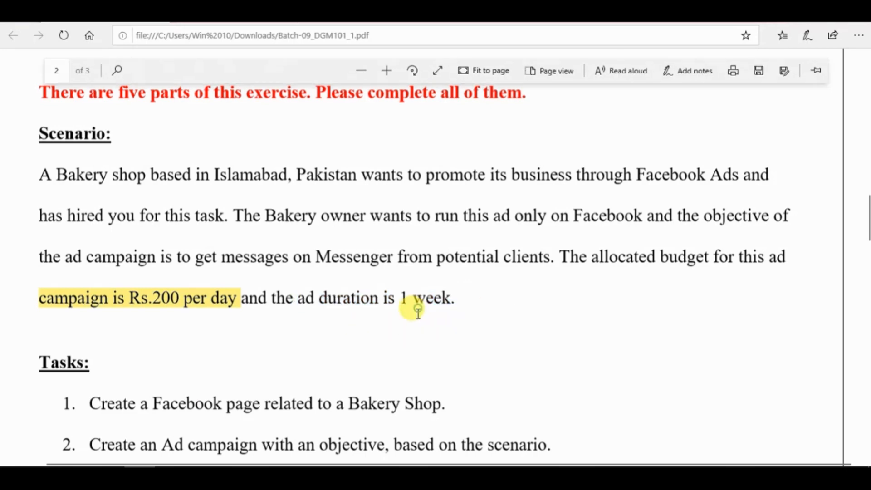
pyautogui.moveTo(297, 298); pyautogui.dragTo(449, 298)
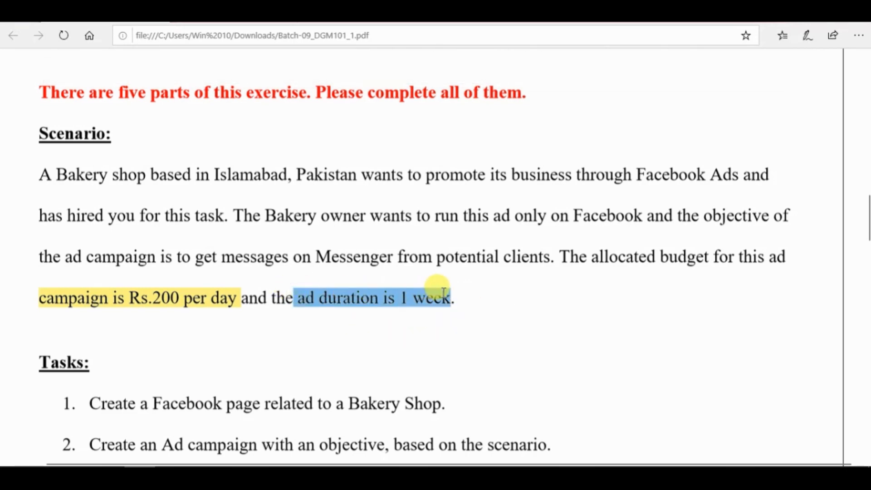
pyautogui.click(408, 324)
pyautogui.click(412, 425)
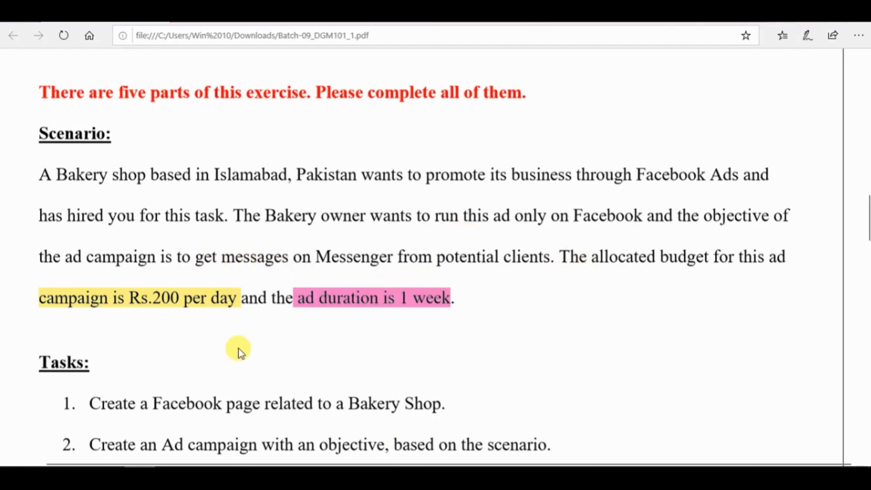
# Copy task 1, "Create a Facebook page related to a Bakery Shop.", from the Tasks list and highlight it in yellow.
pyautogui.scroll(-4, 867, 195)
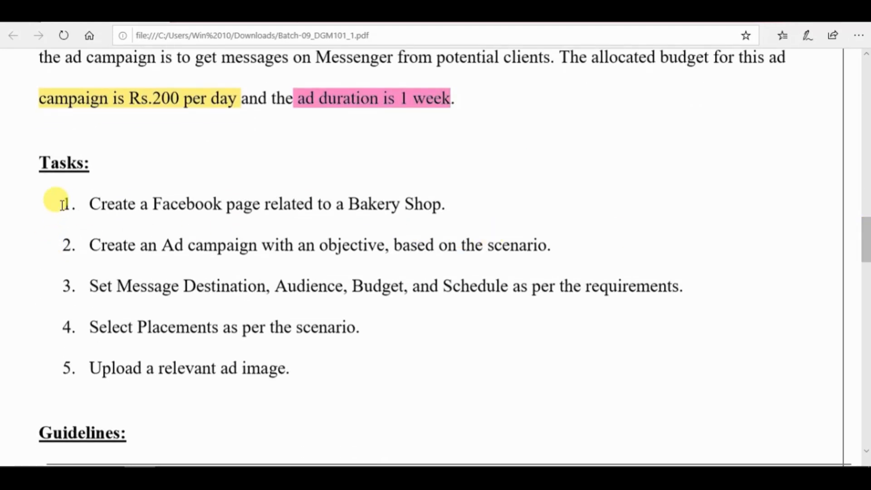
pyautogui.moveTo(74, 200); pyautogui.dragTo(443, 186)
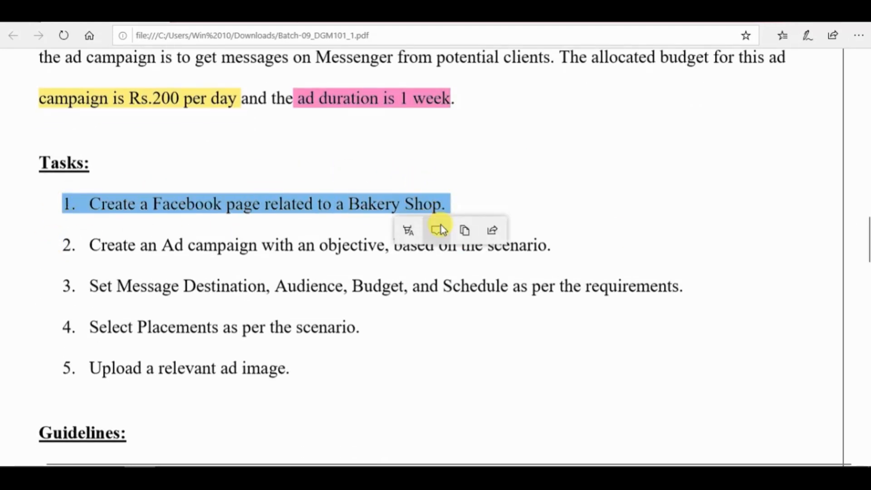
pyautogui.click(462, 231)
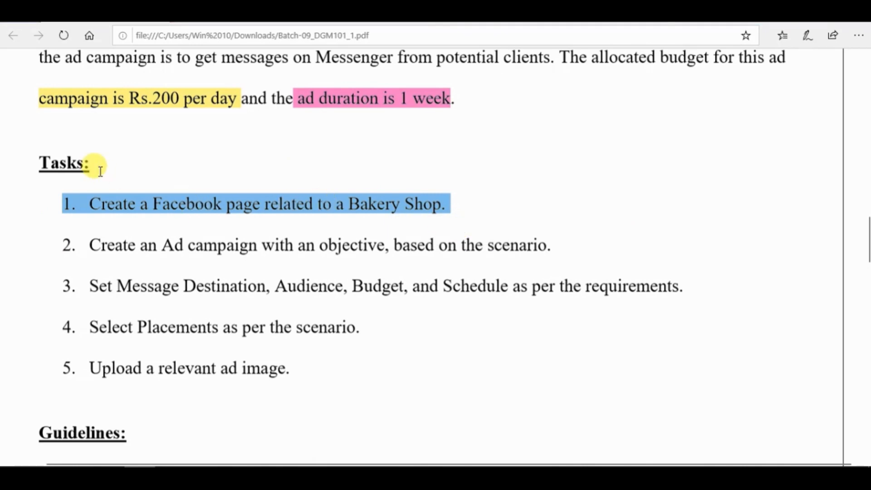
pyautogui.rightClick(109, 210)
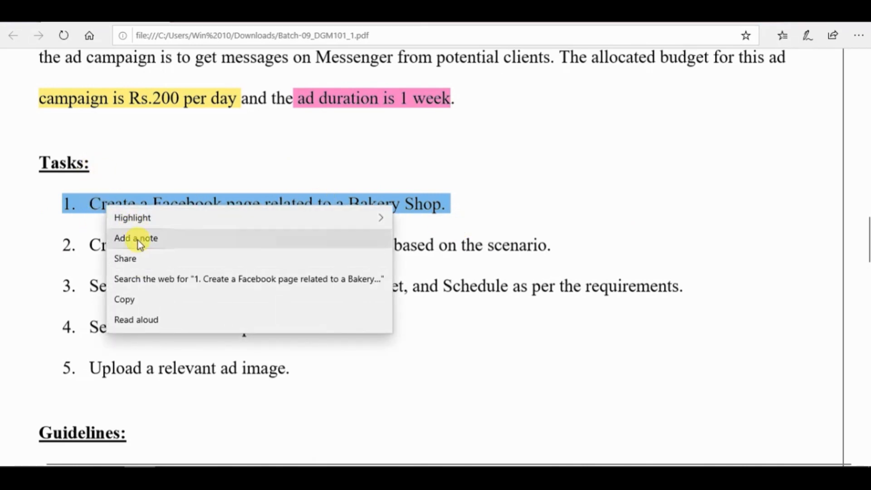
pyautogui.moveTo(372, 225)
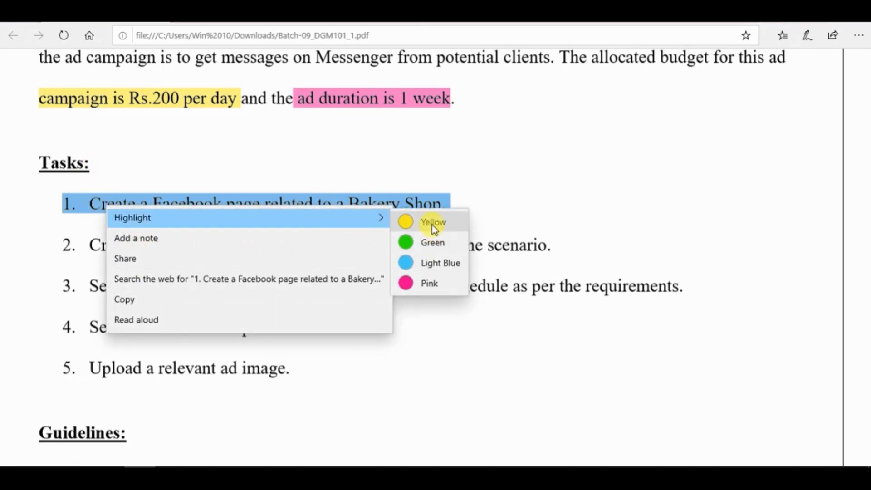
pyautogui.click(431, 220)
# Paste the copied task line below "Digital Marketing" in the Word document and make it bold at font size 22.
pyautogui.hotkey('alt', 'Tab')
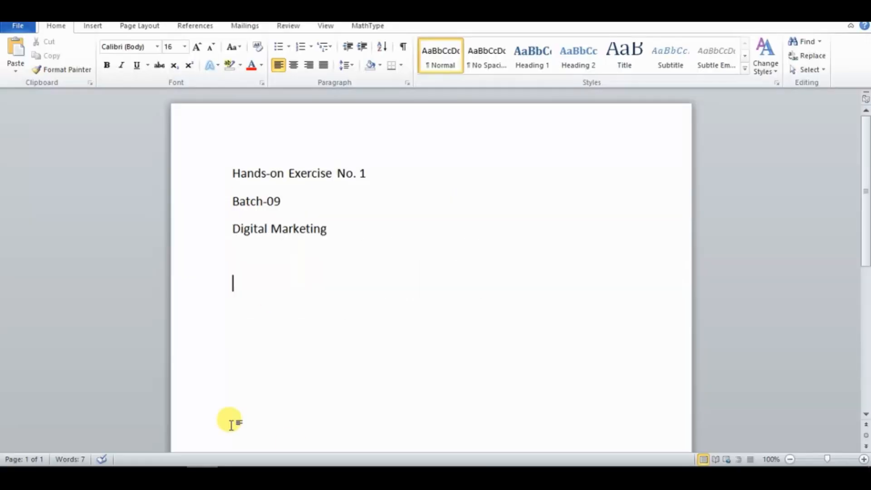
pyautogui.hotkey('ctrl', 'v')
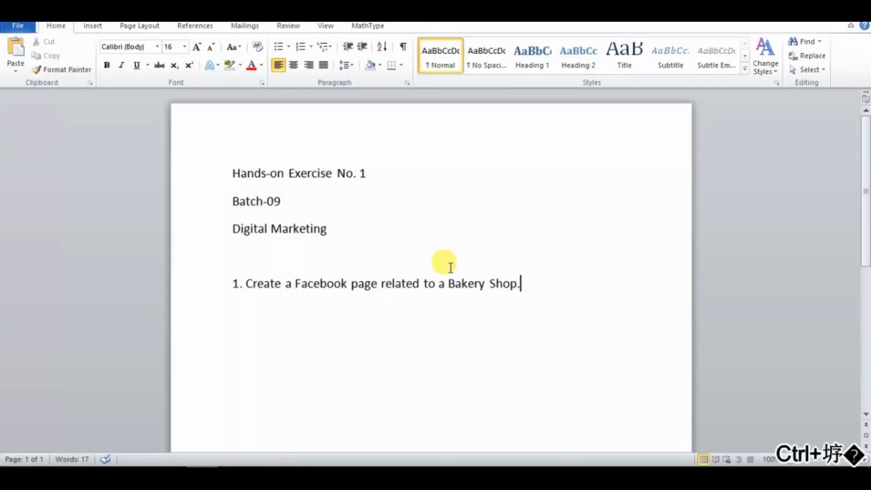
pyautogui.moveTo(531, 285); pyautogui.dragTo(208, 270)
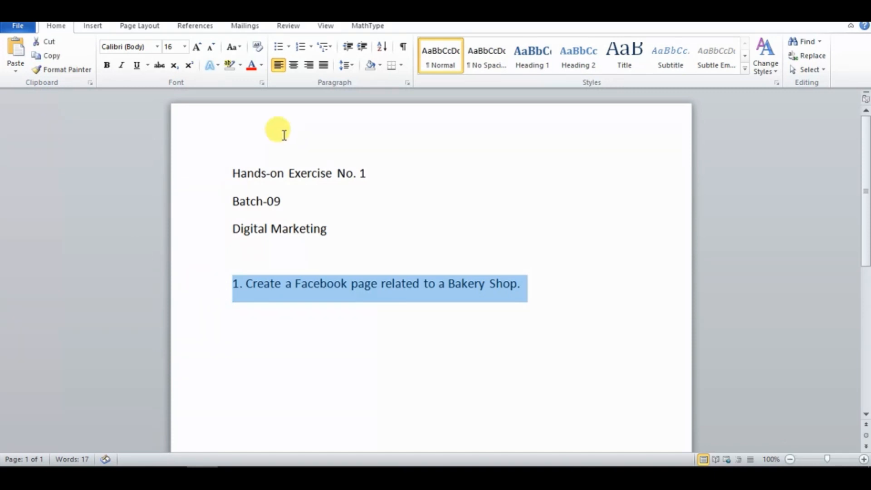
pyautogui.click(107, 65)
pyautogui.click(197, 47)
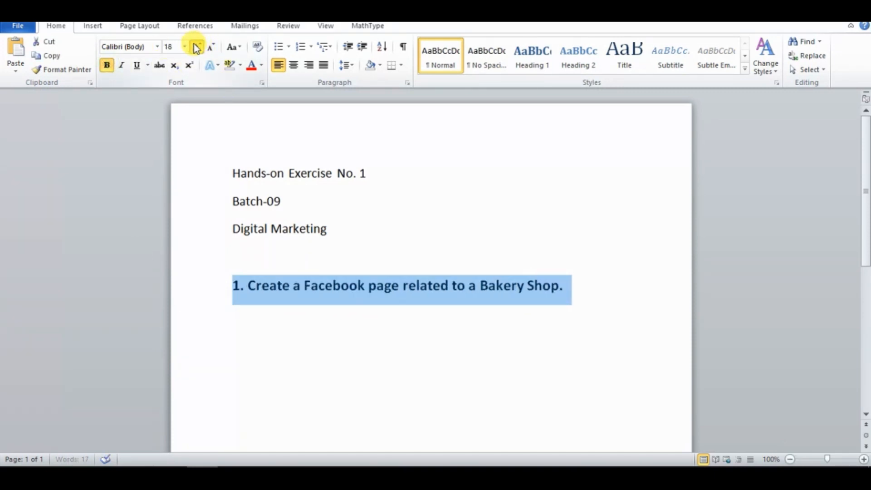
pyautogui.click(195, 45)
pyautogui.click(195, 46)
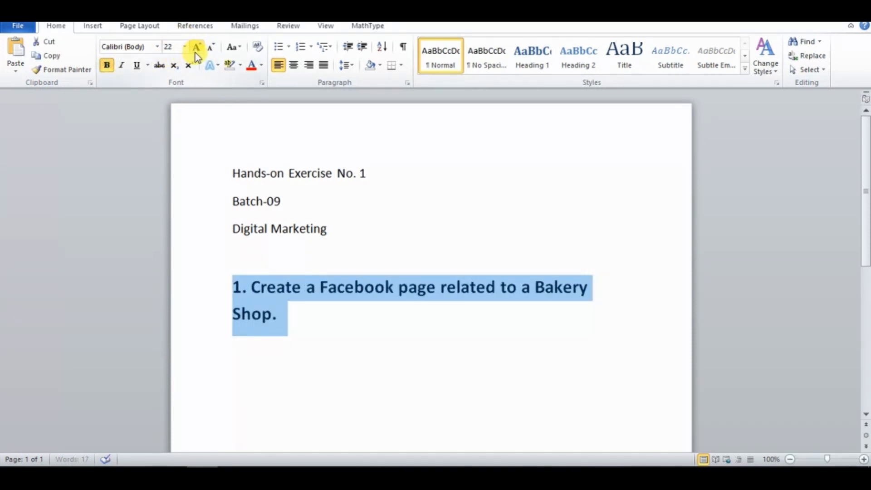
# Increase the pasted task line's font size to 24 and format it as item 1 of a numbered list.
pyautogui.click(196, 48)
pyautogui.click(350, 336)
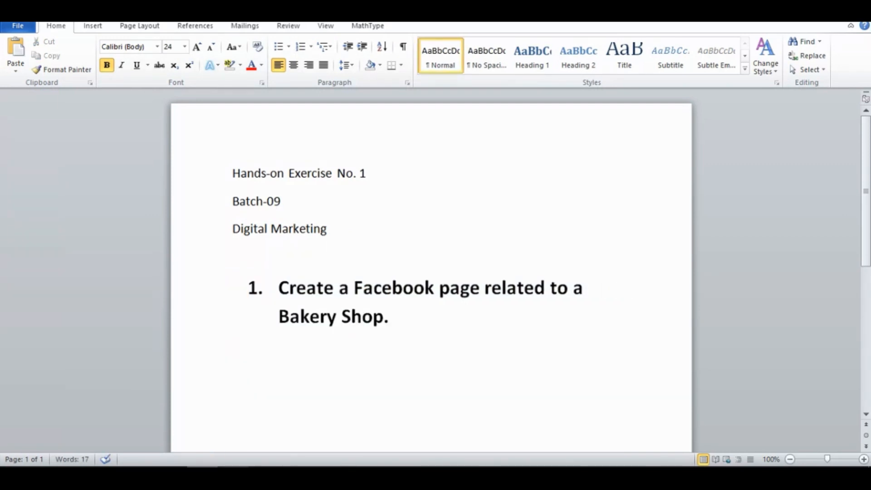
# Switch to Facebook in Chrome and start creating a new Page.
pyautogui.click(139, 477)
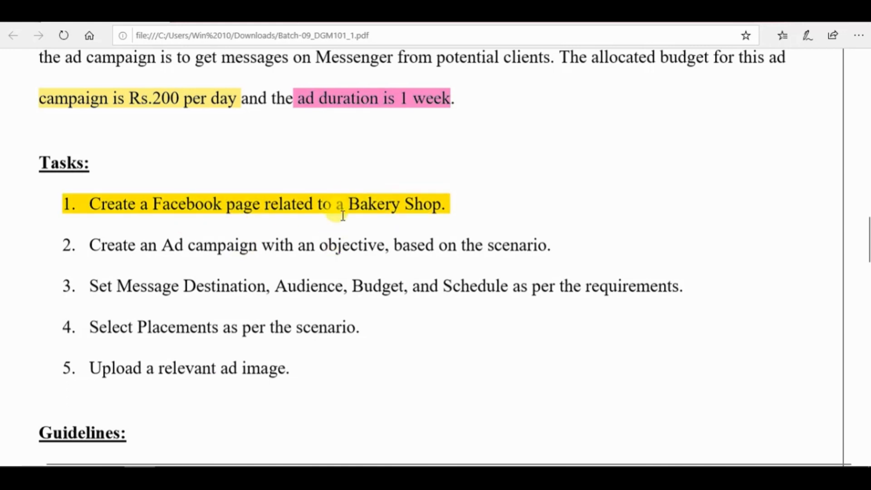
pyautogui.click(234, 477)
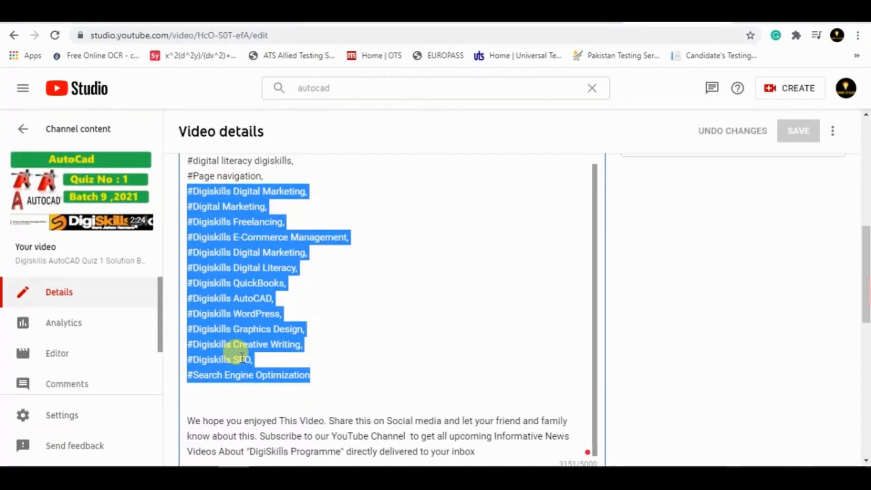
pyautogui.click(140, 478)
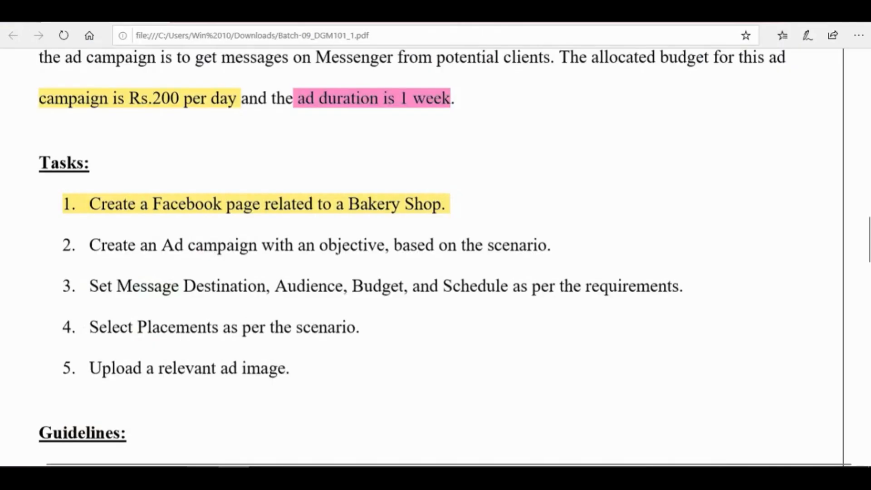
pyautogui.hotkey('alt', 'q')
pyautogui.moveTo(234, 478)
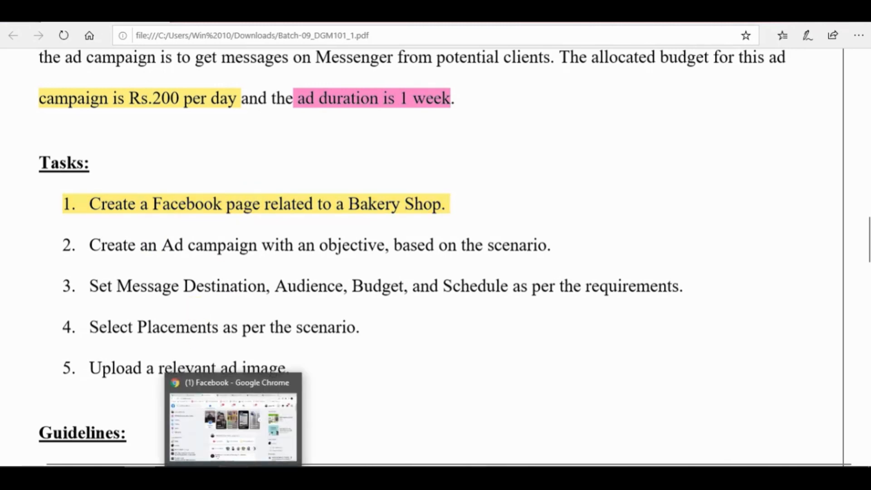
pyautogui.click(234, 422)
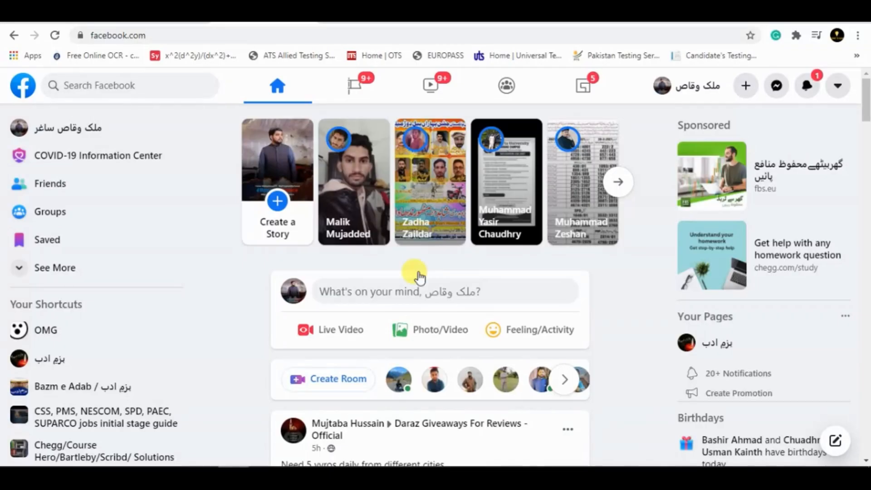
pyautogui.click(748, 89)
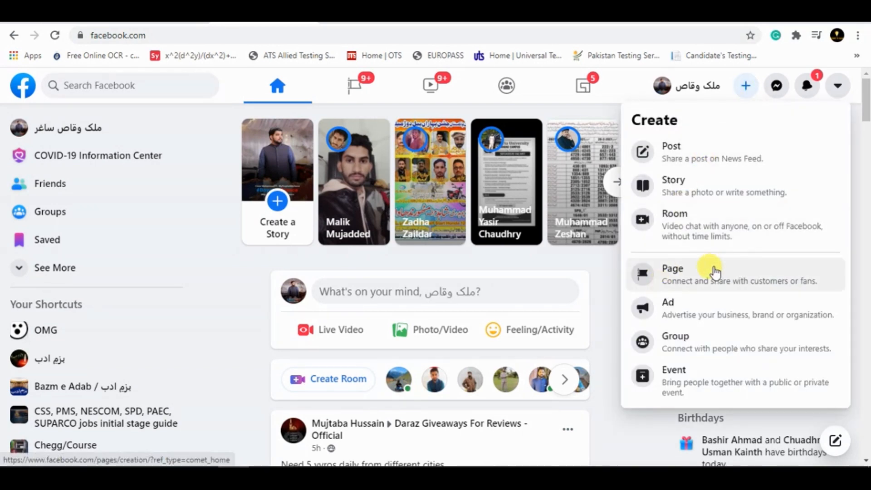
pyautogui.click(684, 285)
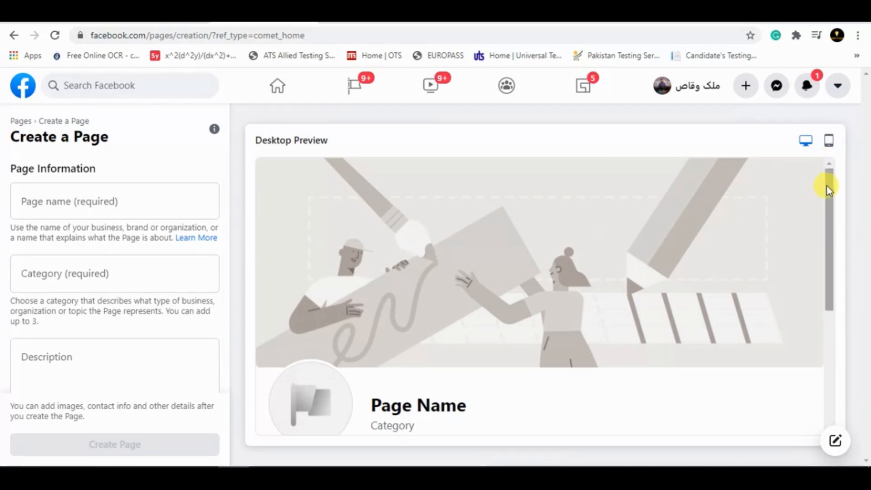
# Name the new Facebook Page "Multan Bakers".
pyautogui.moveTo(826, 186); pyautogui.dragTo(815, 165)
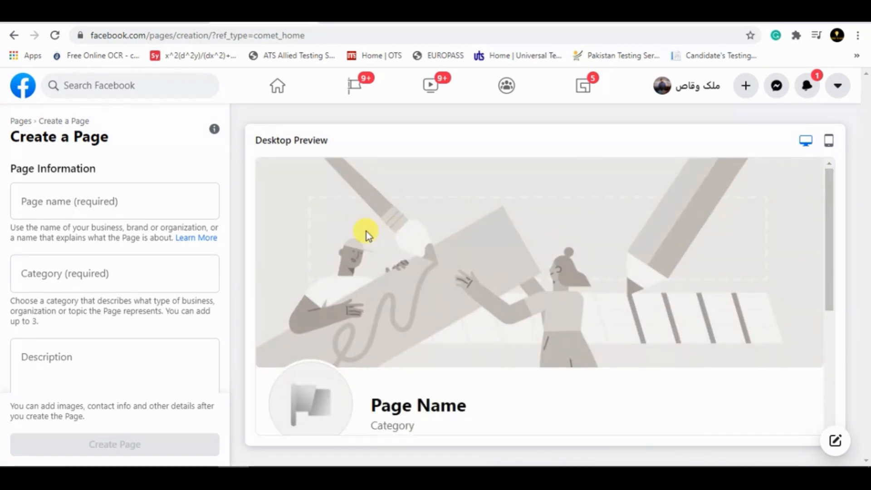
pyautogui.click(57, 206)
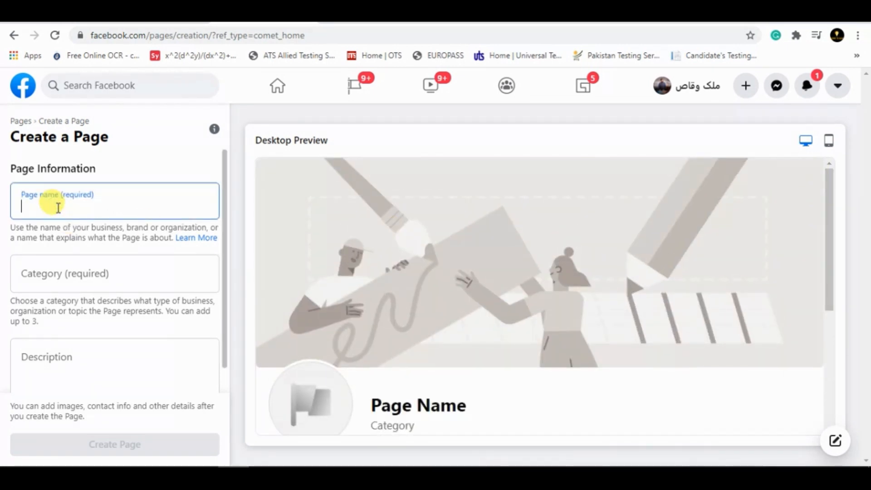
pyautogui.write('Multan Baka')
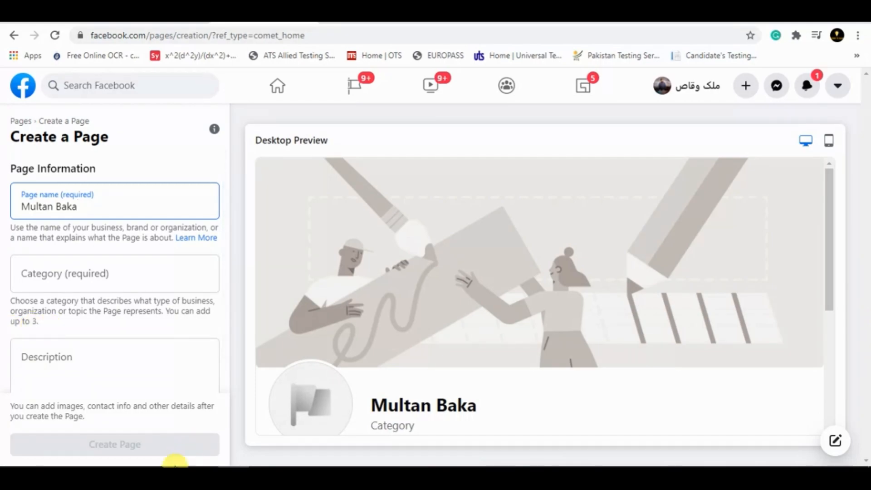
pyautogui.click(140, 476)
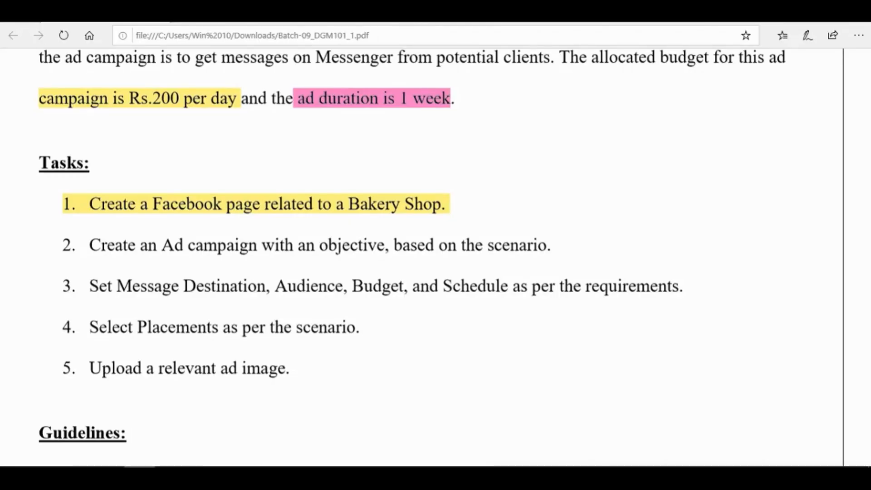
pyautogui.click(233, 476)
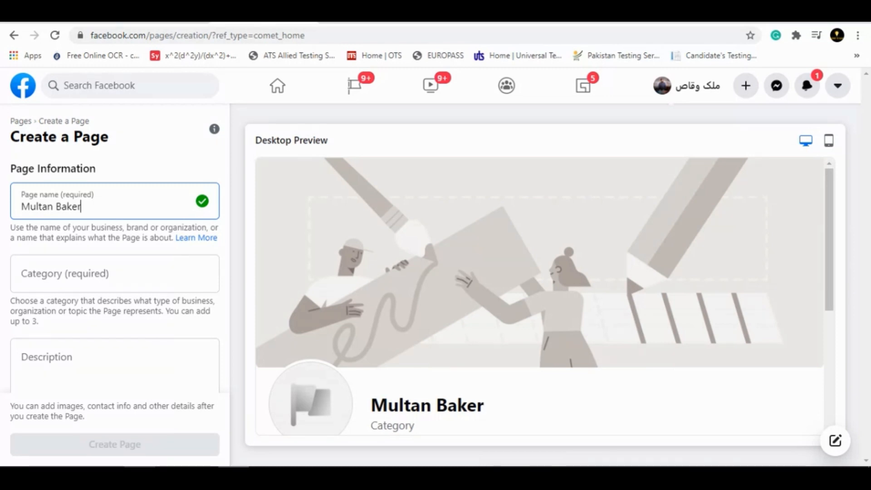
pyautogui.hotkey('alt', 'q')
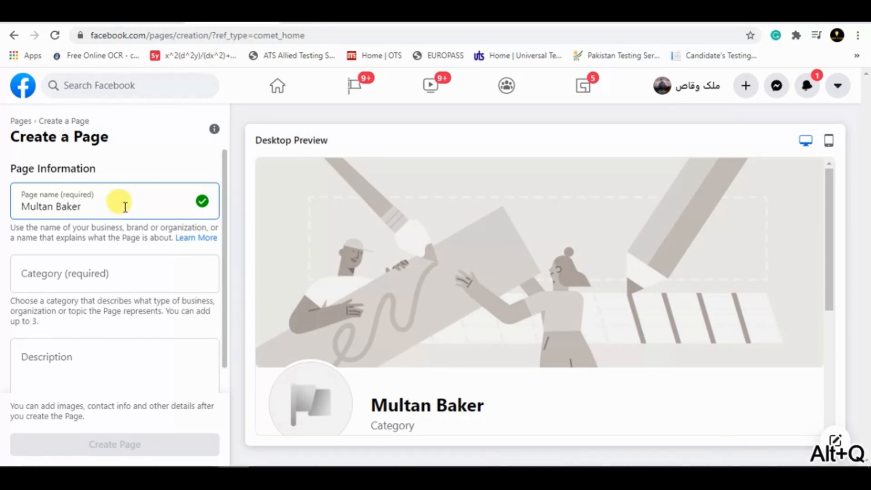
# Assign the categories Bakery, Shopping & Retail and Dessert Shop to the new Page.
pyautogui.click(55, 272)
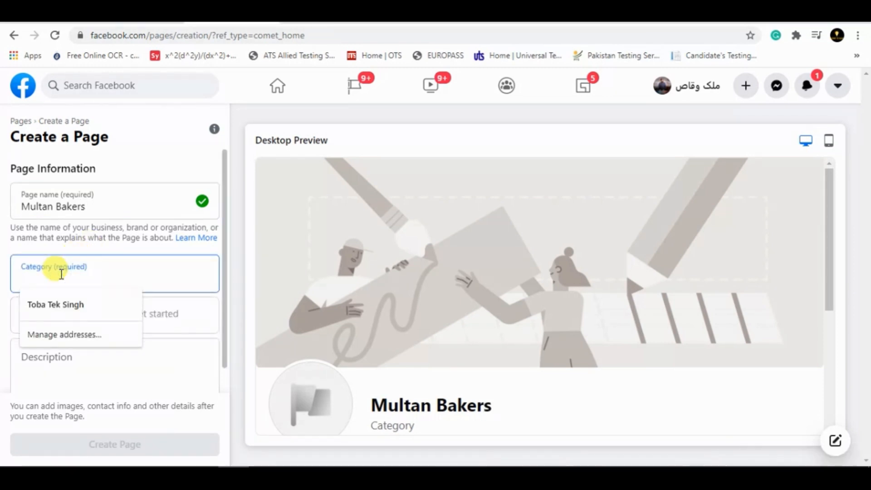
pyautogui.click(149, 272)
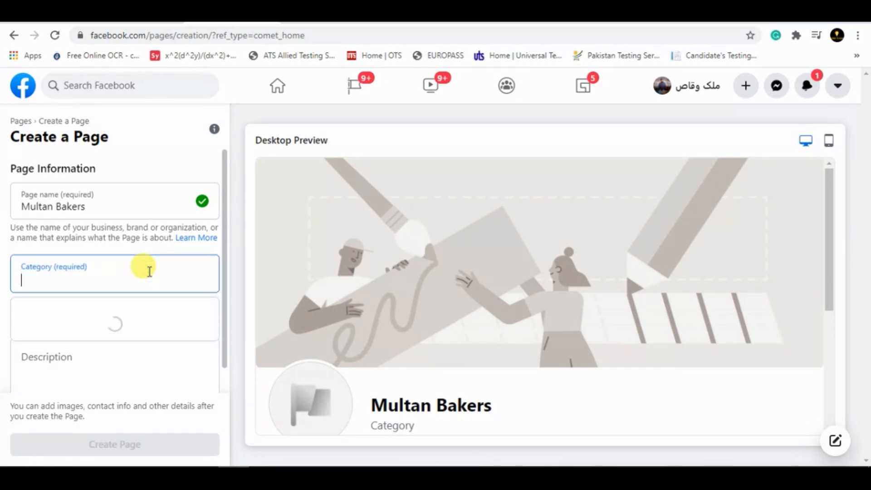
pyautogui.click(149, 271)
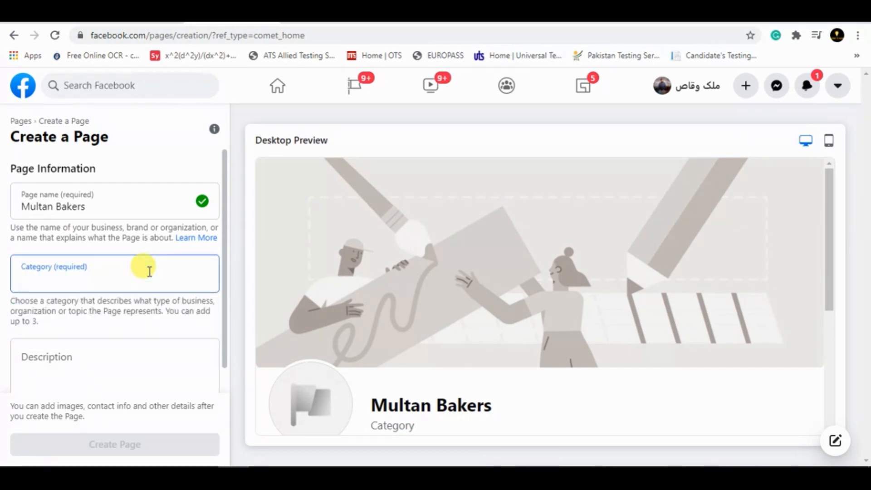
pyautogui.write('ba')
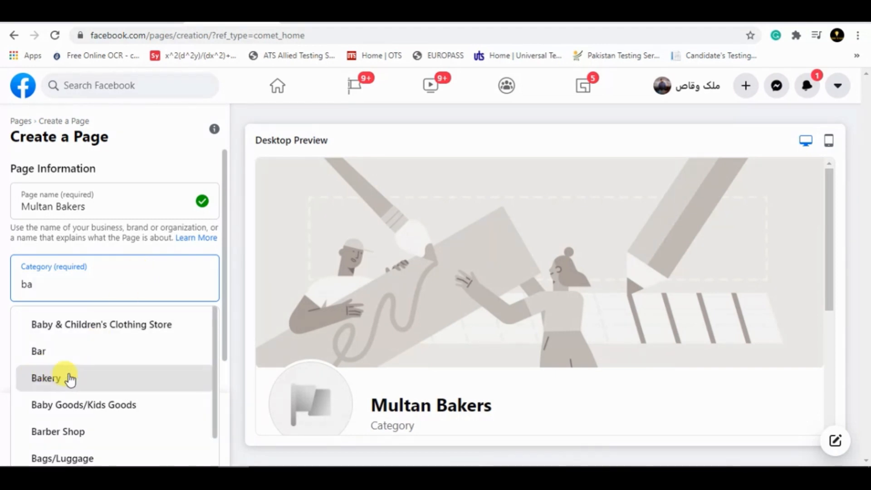
pyautogui.click(71, 379)
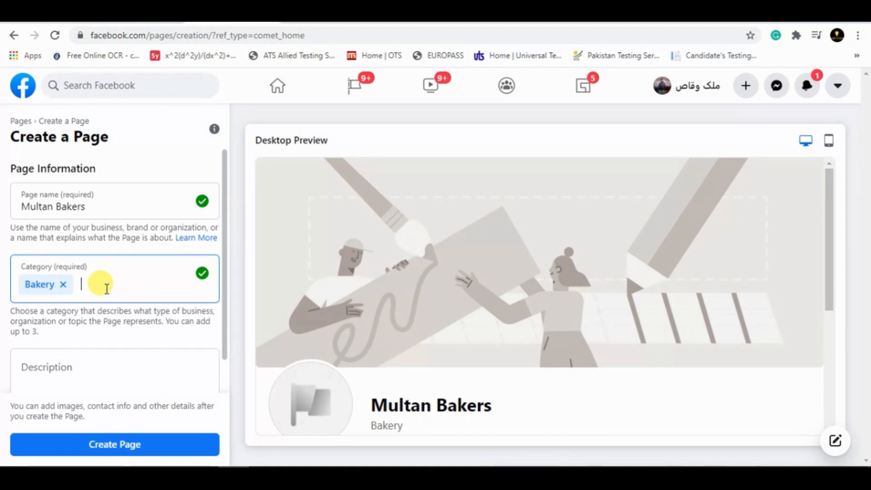
pyautogui.write('sho')
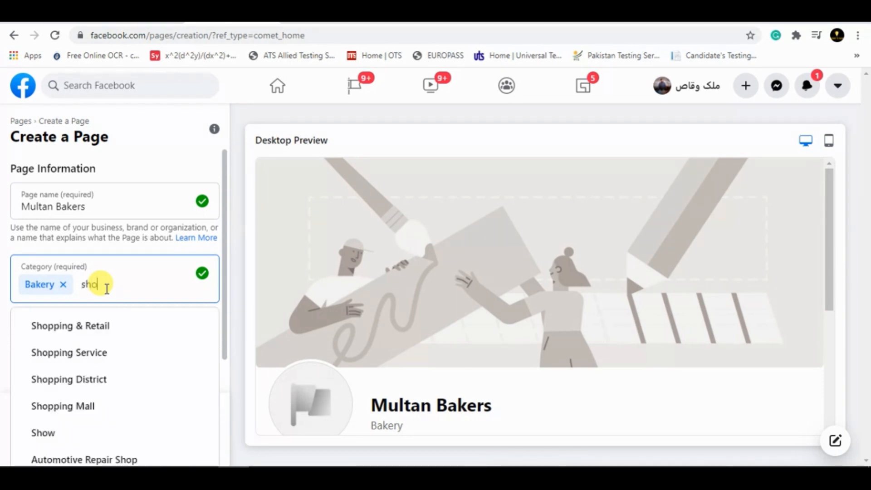
pyautogui.click(87, 321)
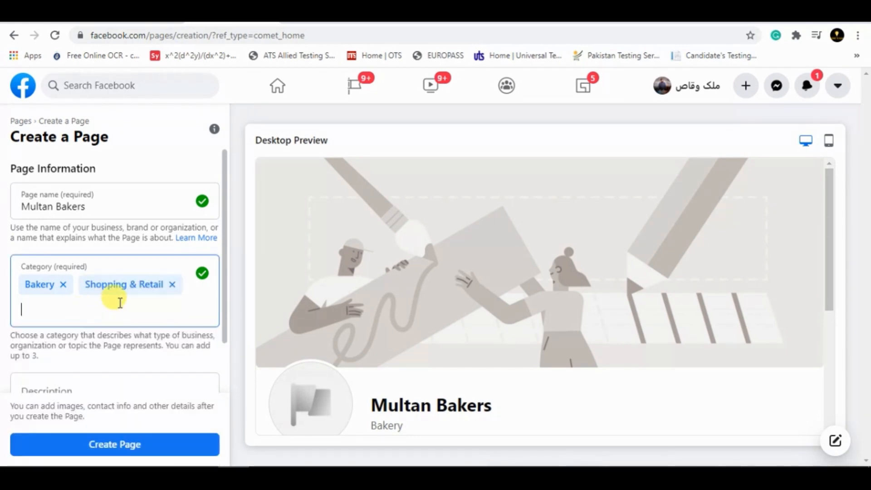
pyautogui.write('s')
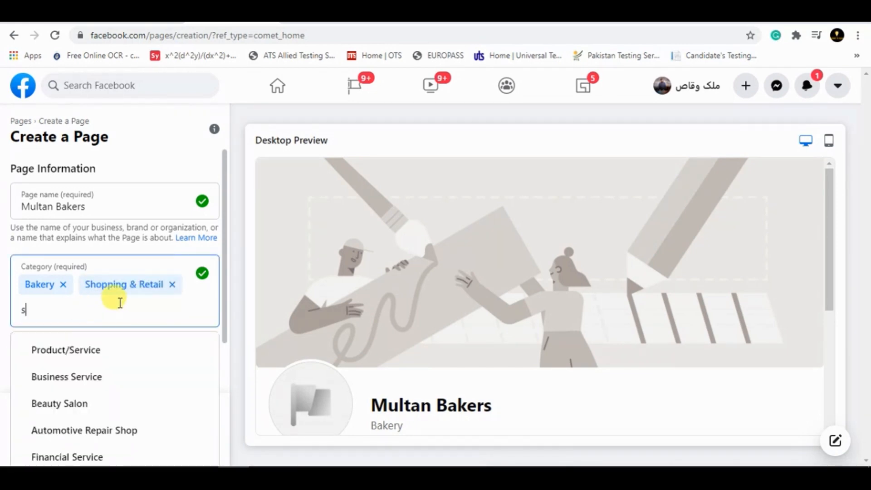
pyautogui.write('wee')
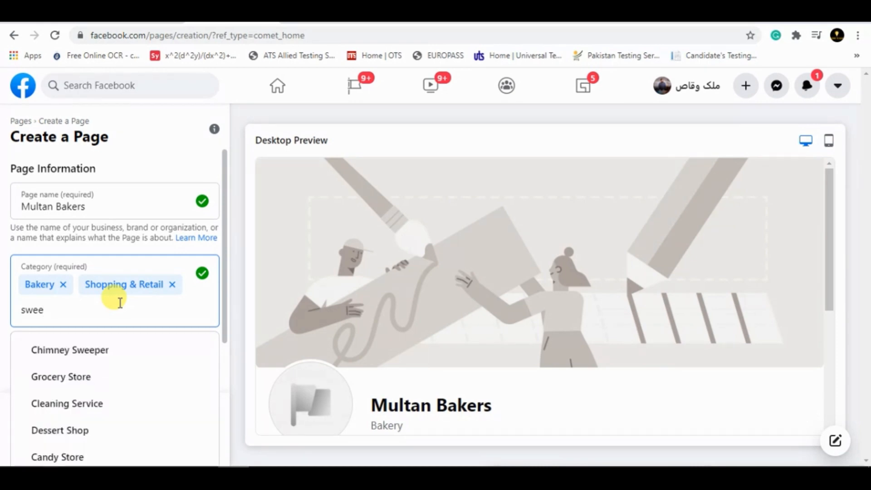
pyautogui.write('t')
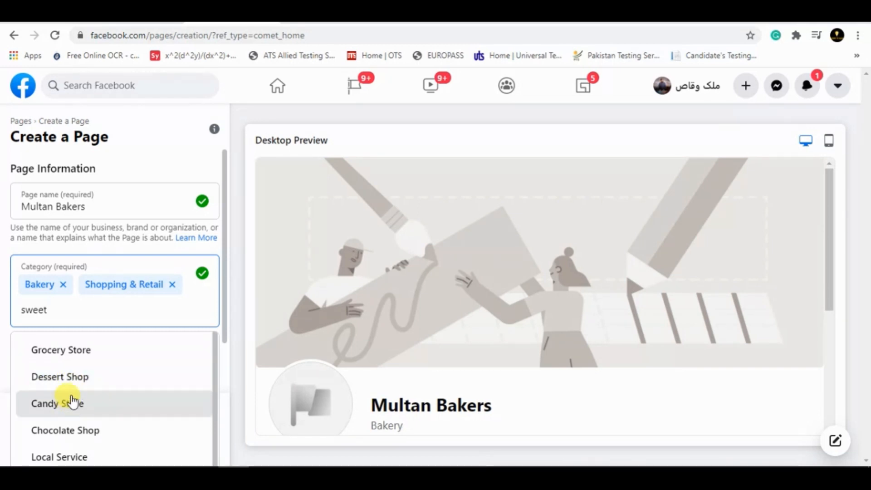
pyautogui.click(65, 383)
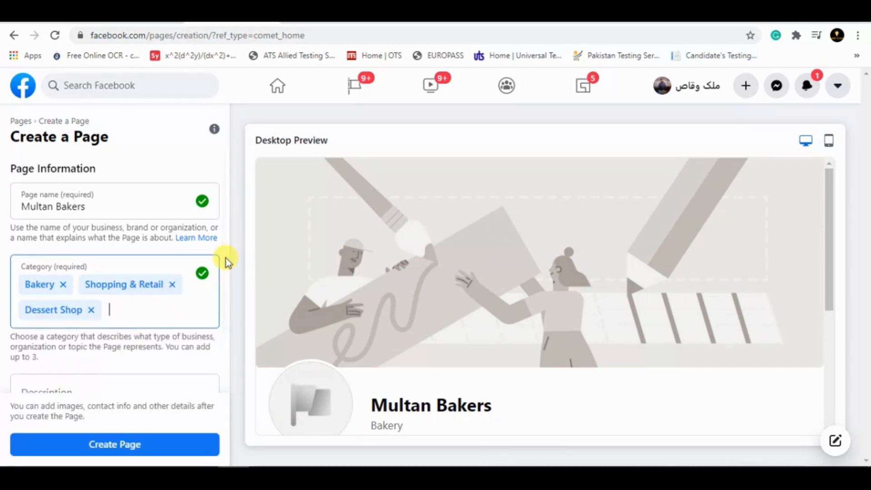
# Enter the Page description "Multan bakers is a Bakery shop based in Islamabad, Pakistan and giving coustmer a".
pyautogui.moveTo(223, 241); pyautogui.dragTo(223, 341)
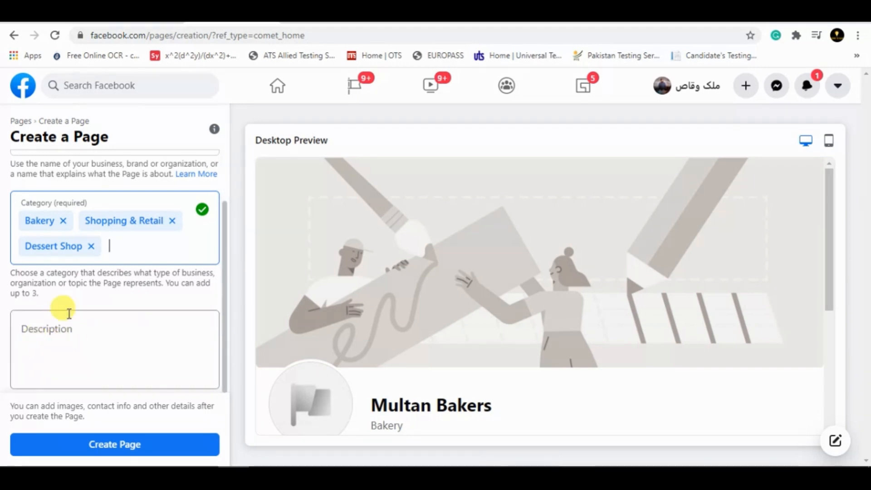
pyautogui.hotkey('alt', 'q')
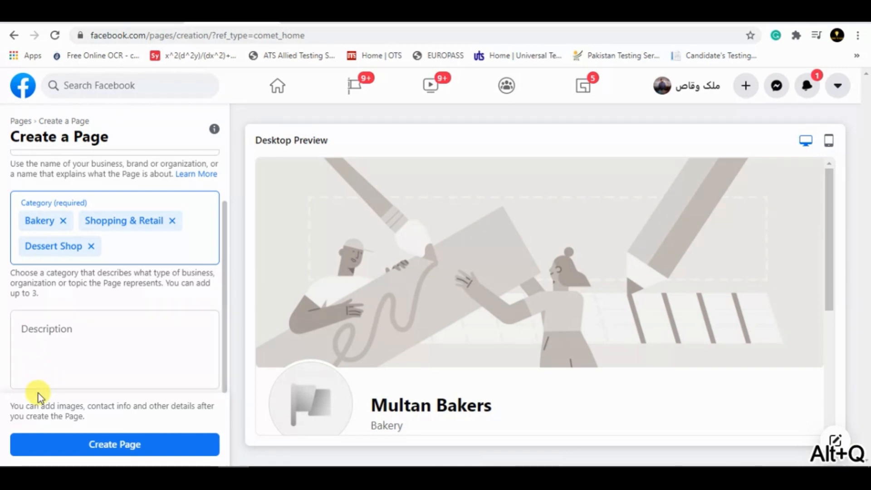
pyautogui.click(72, 344)
pyautogui.write('A Bakery shop based in Islamabad, Pakistan')
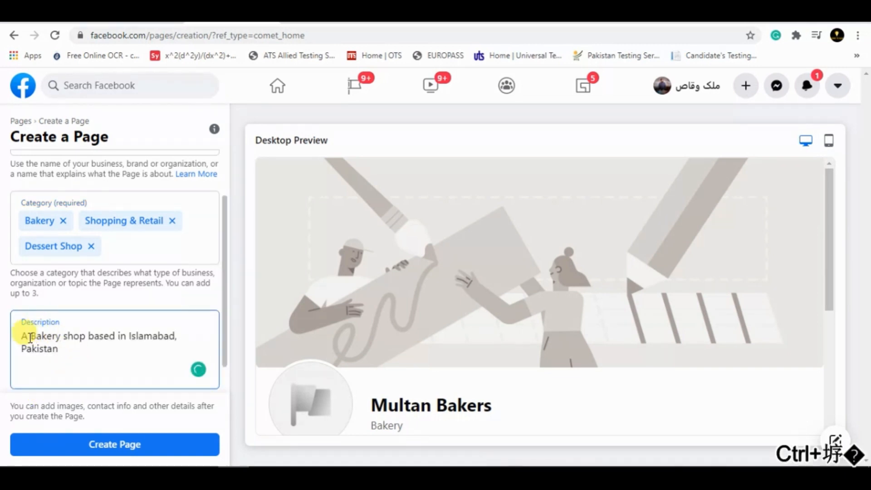
pyautogui.write('Multan ')
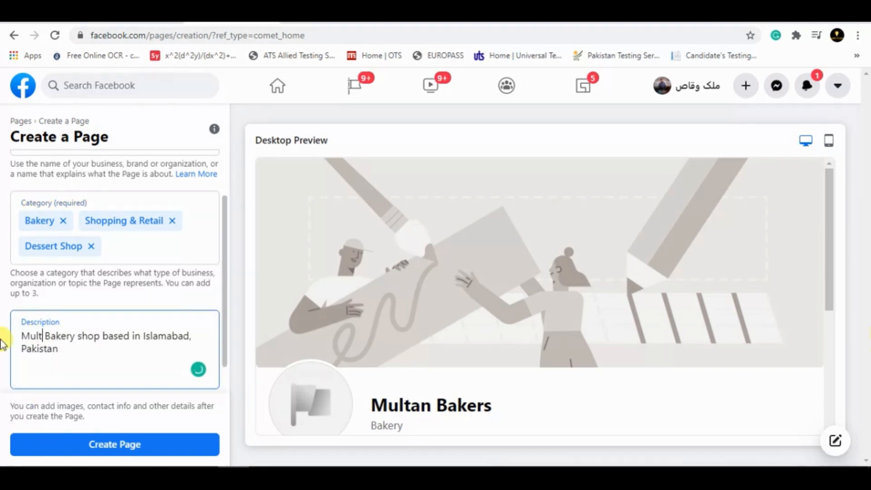
pyautogui.write('baka')
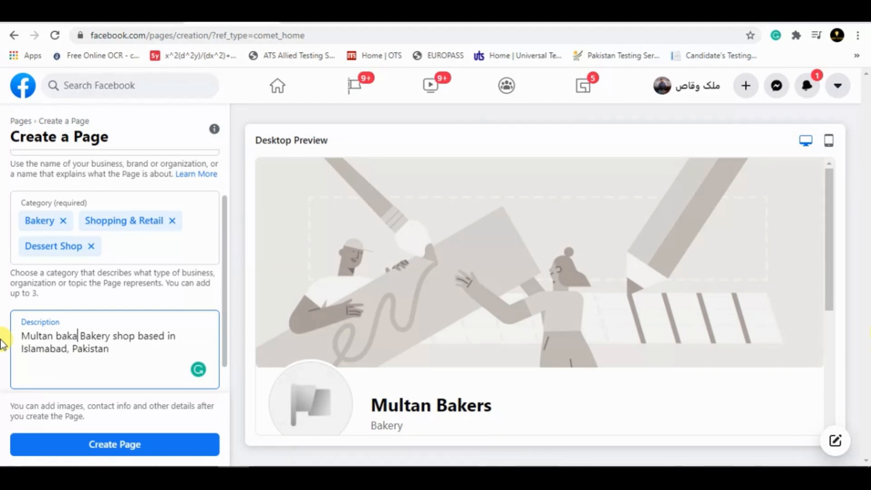
pyautogui.write('s a')
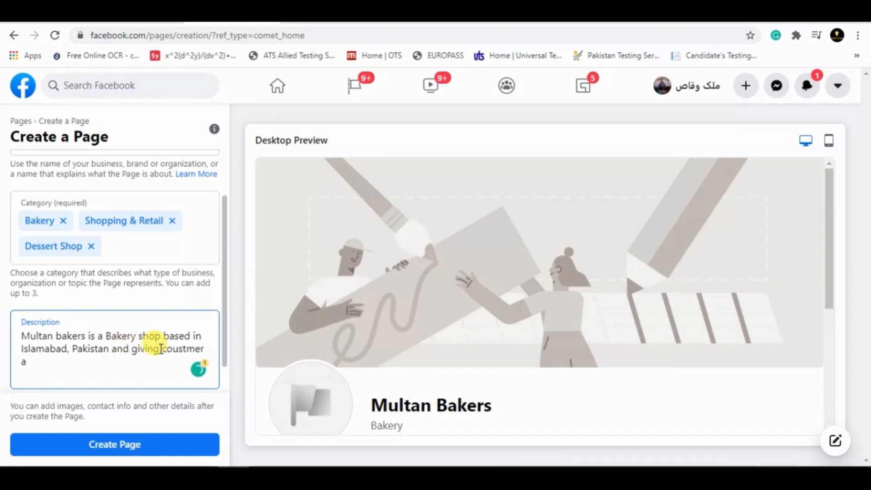
# Correct and complete the Page description to end "giving the customer a natural flavor of sweets", accepting the spelling and article suggestions.
pyautogui.moveTo(169, 348)
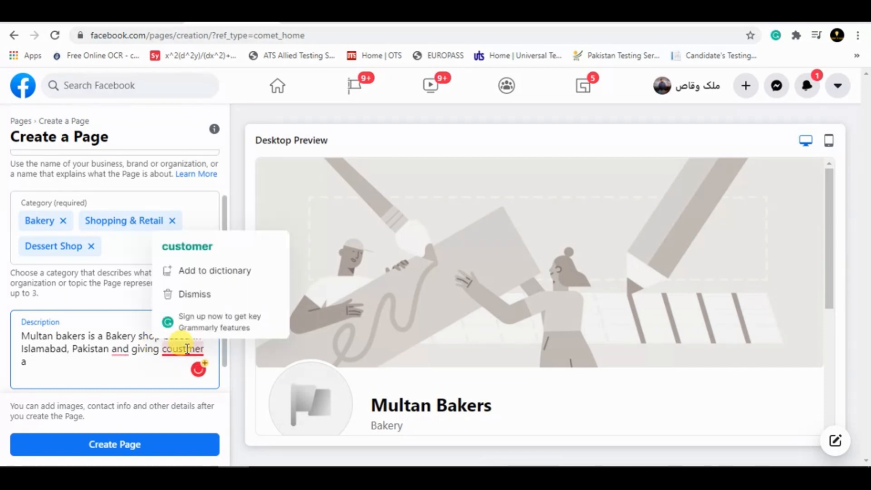
pyautogui.click(187, 246)
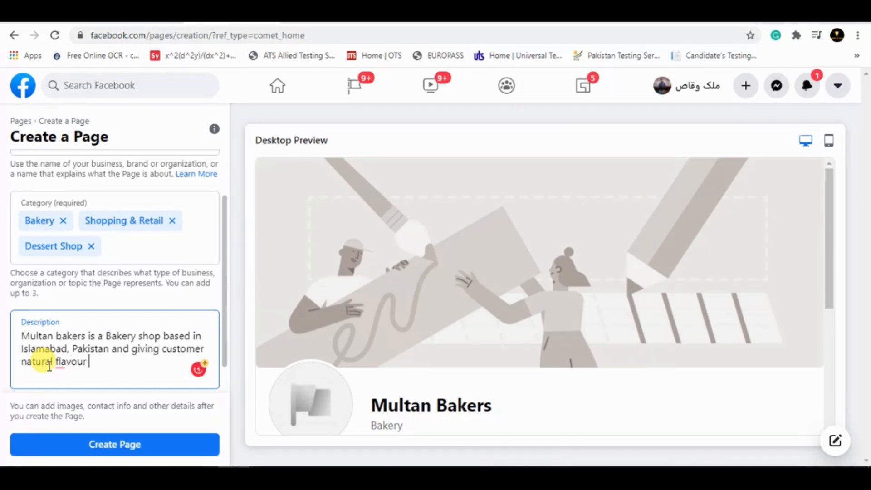
pyautogui.moveTo(31, 362)
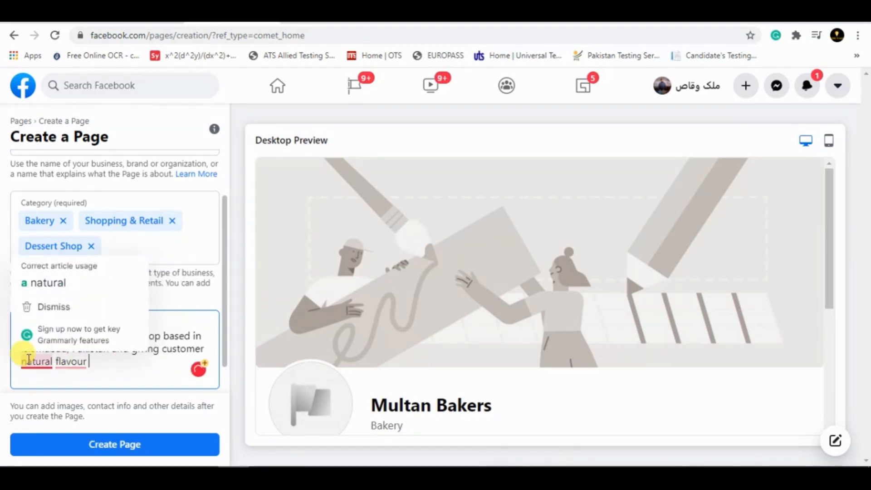
pyautogui.click(47, 295)
pyautogui.moveTo(77, 359)
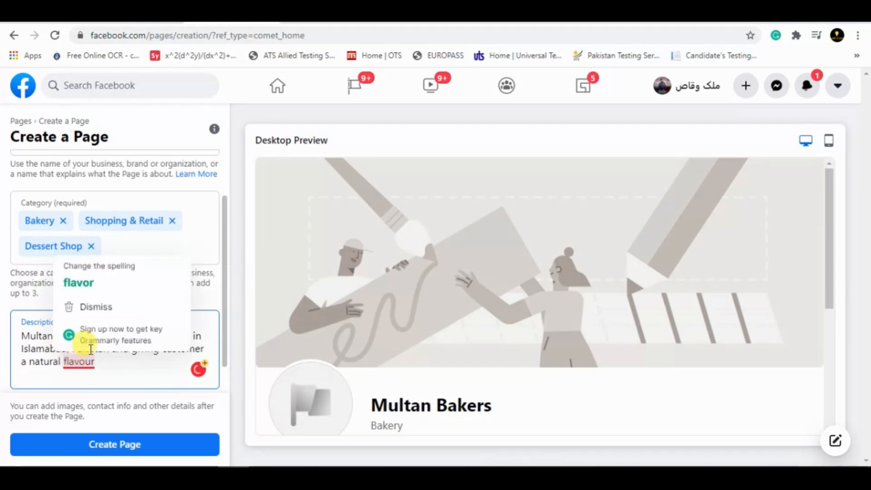
pyautogui.click(122, 282)
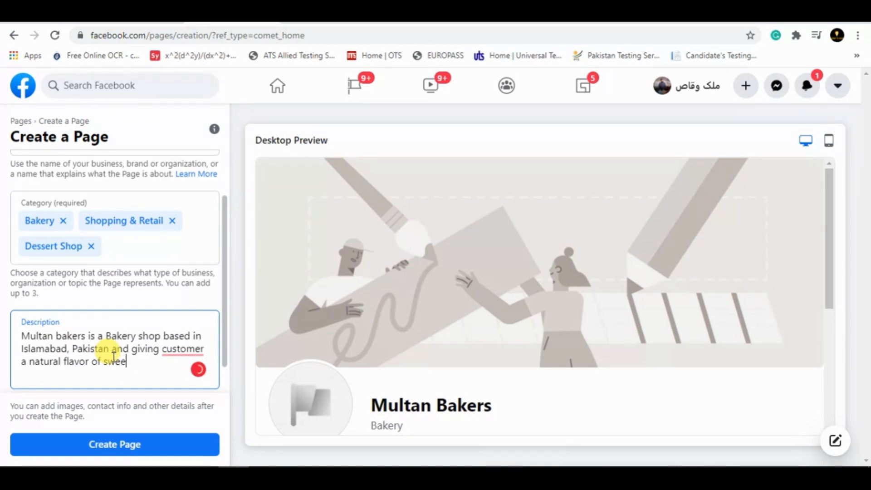
pyautogui.write('s')
pyautogui.moveTo(174, 351)
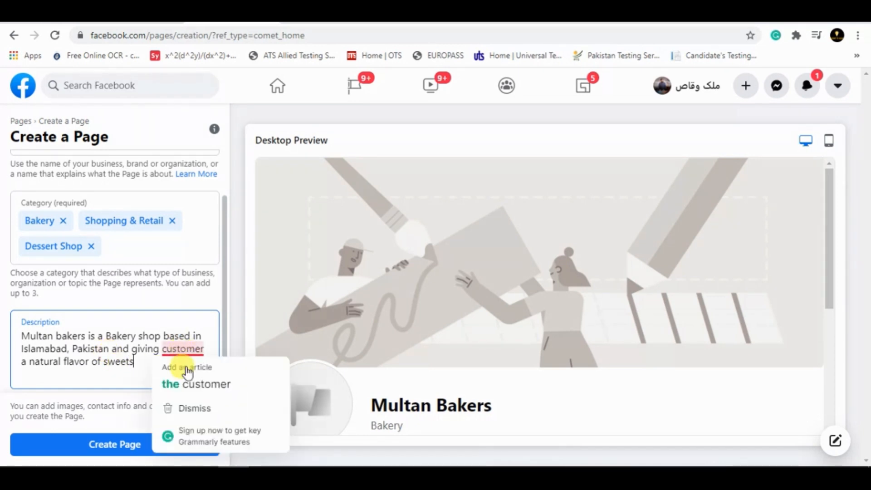
pyautogui.click(187, 370)
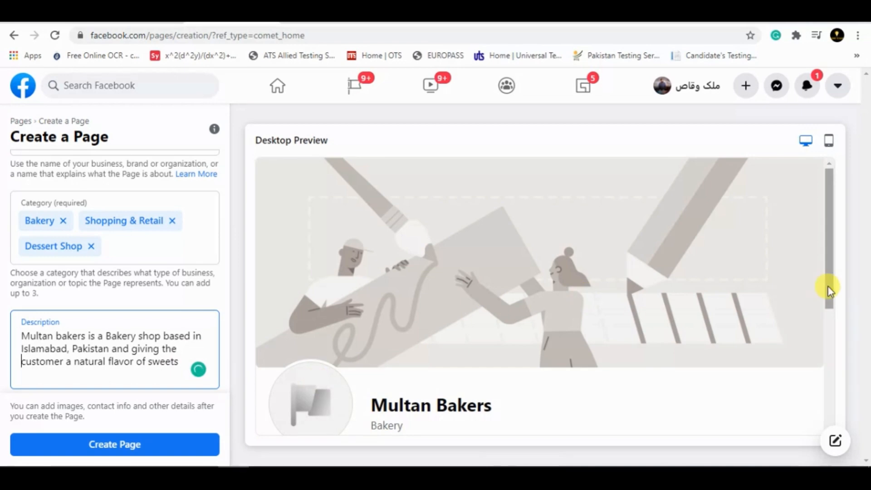
# Capture the filled-in Create a Page form and paste the screenshot under task 1 in the Word document, followed by a new line.
pyautogui.press('super+shift+s')
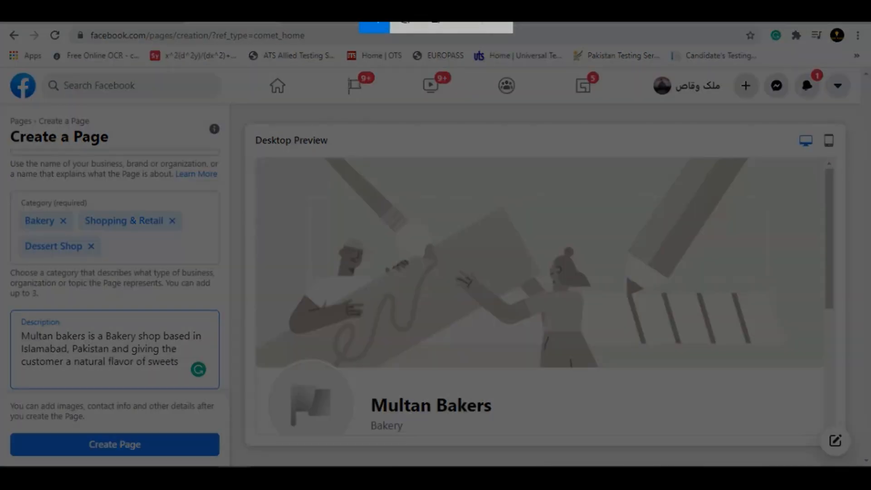
pyautogui.moveTo(1, 68); pyautogui.dragTo(864, 465)
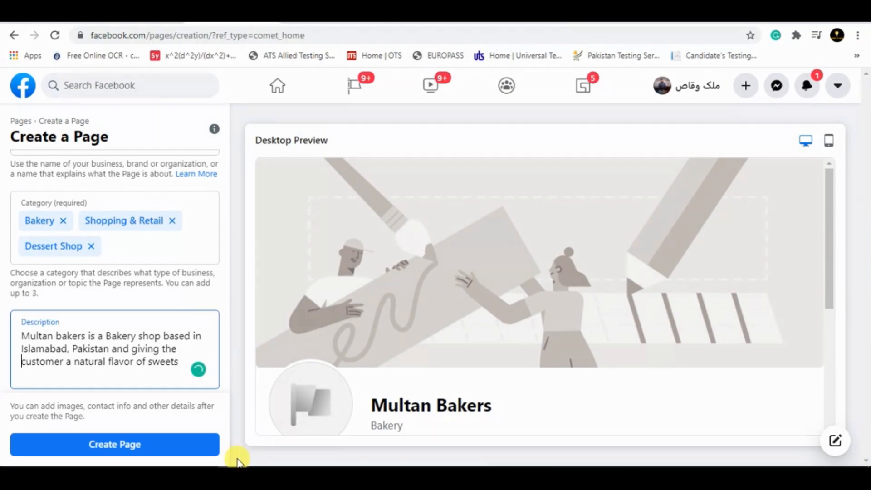
pyautogui.click(237, 461)
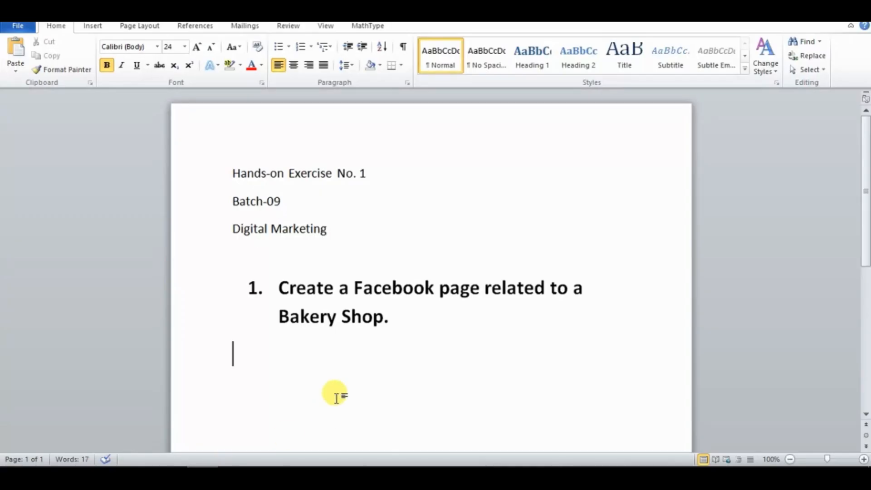
pyautogui.hotkey('ctrl', 'v')
pyautogui.press('Return')
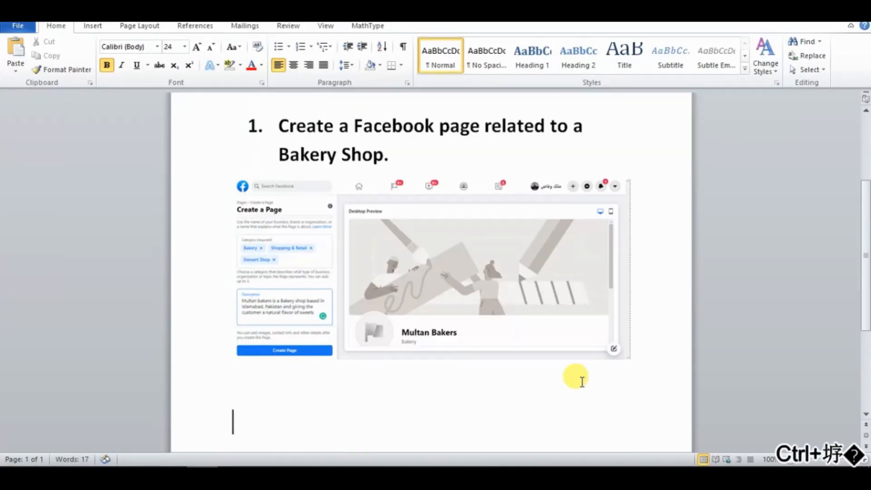
# Switch back to Facebook in Chrome, check the description in the preview, and create the Multan Bakers Page.
pyautogui.click(233, 474)
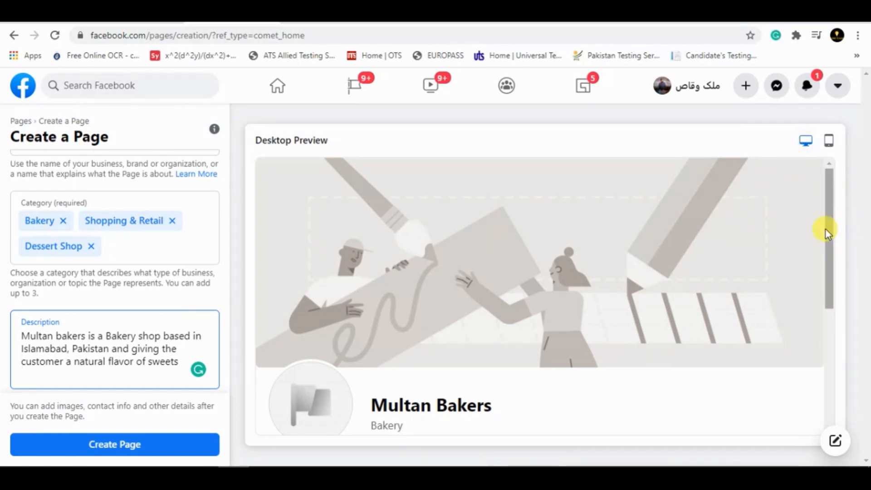
pyautogui.moveTo(826, 230); pyautogui.dragTo(826, 343)
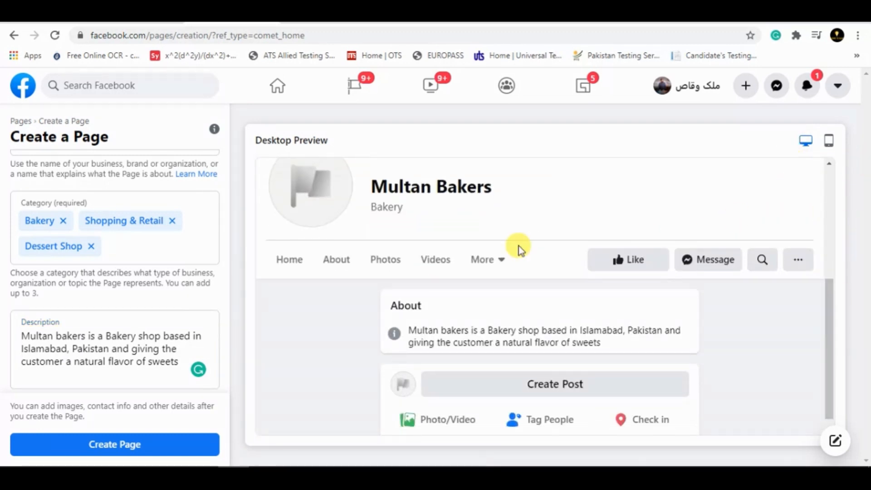
pyautogui.click(113, 446)
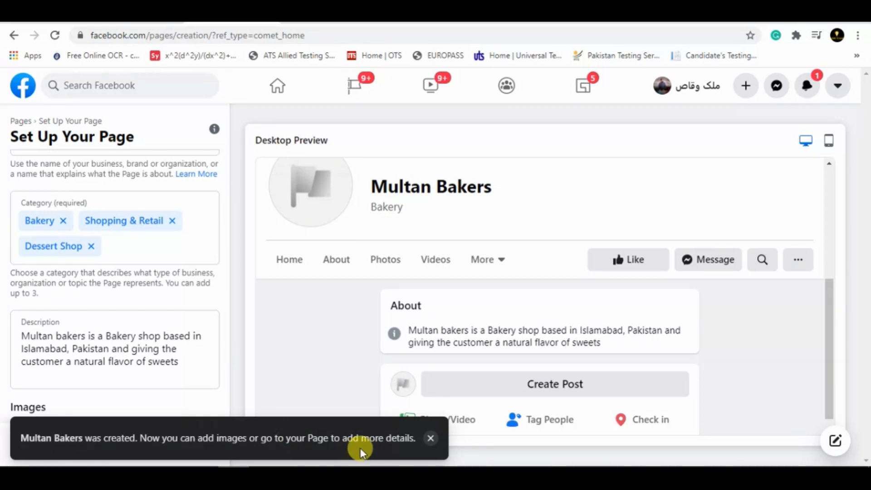
pyautogui.click(431, 437)
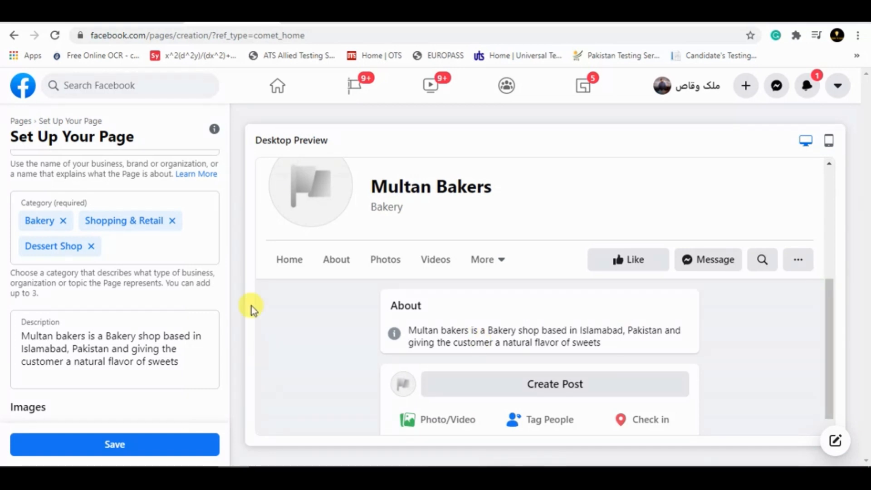
pyautogui.moveTo(225, 288); pyautogui.dragTo(226, 366)
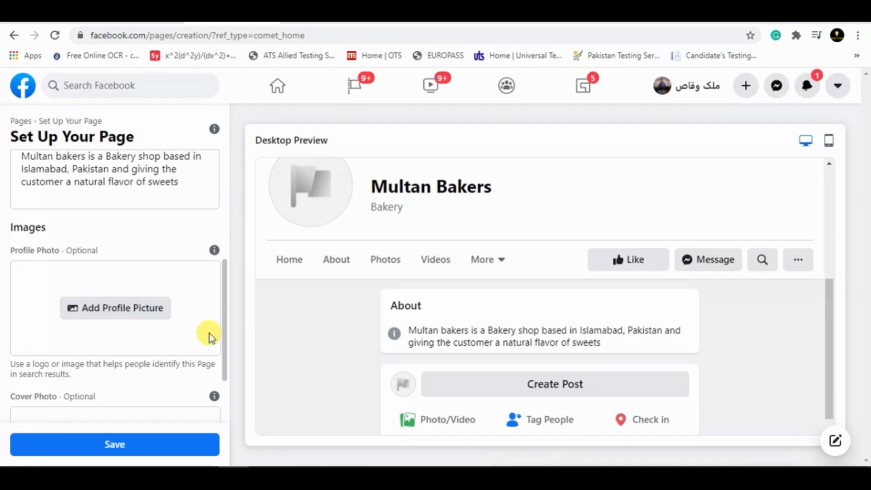
pyautogui.moveTo(225, 318); pyautogui.dragTo(225, 336)
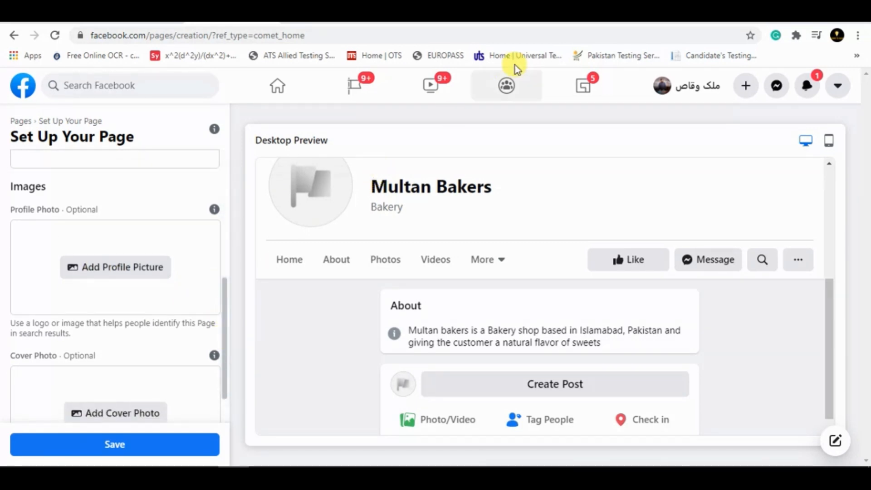
pyautogui.hotkey('alt', 'q')
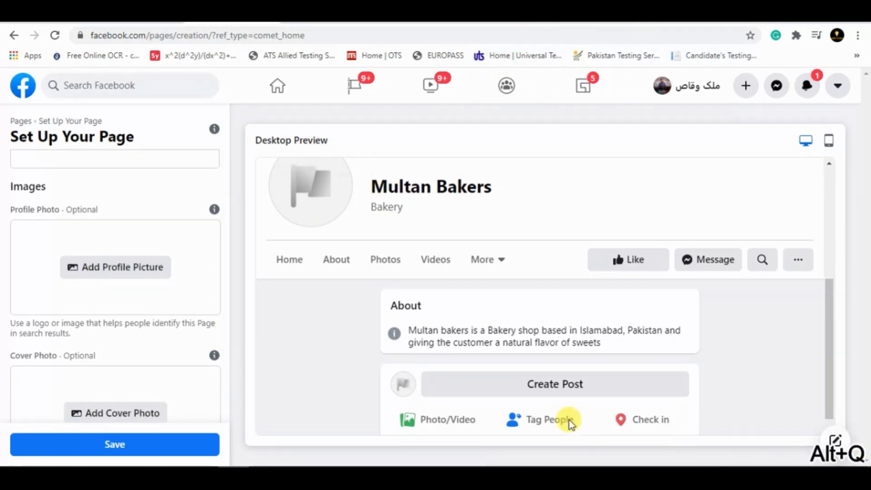
pyautogui.click(124, 273)
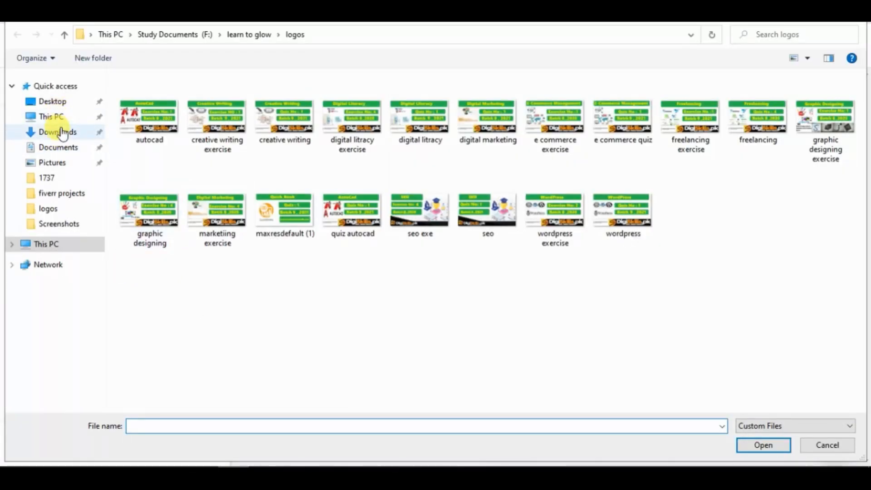
pyautogui.click(58, 131)
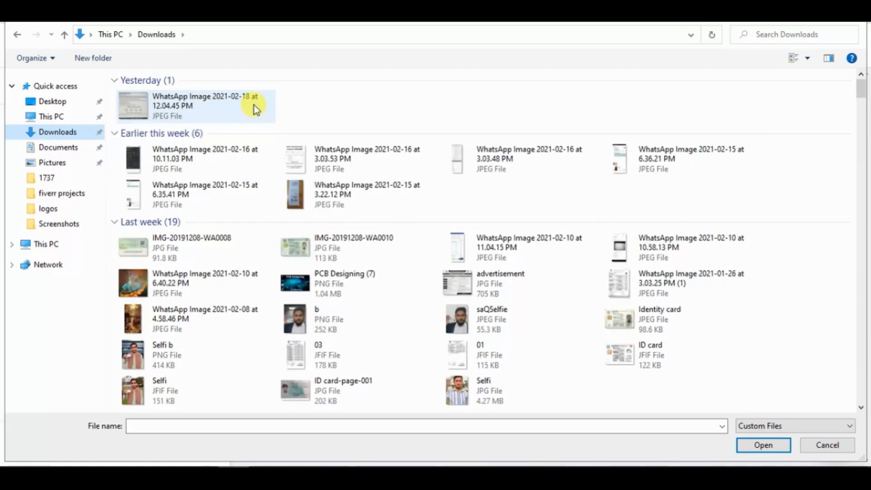
pyautogui.click(53, 100)
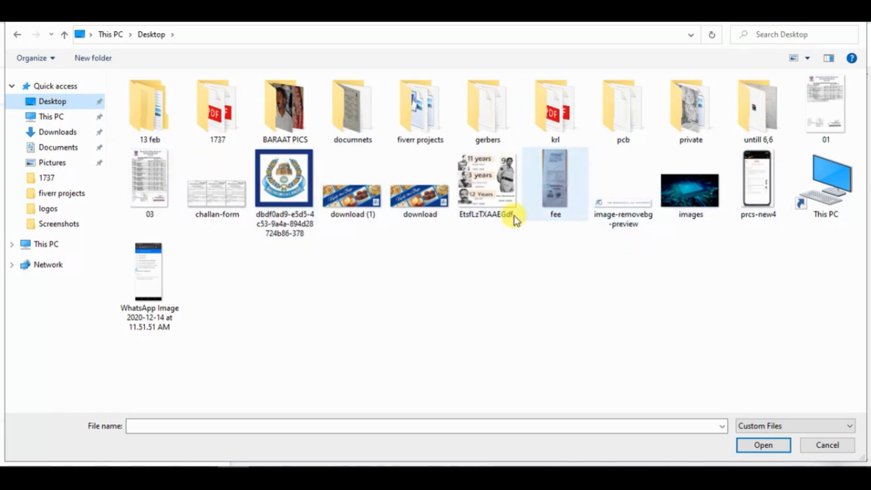
pyautogui.doubleClick(289, 187)
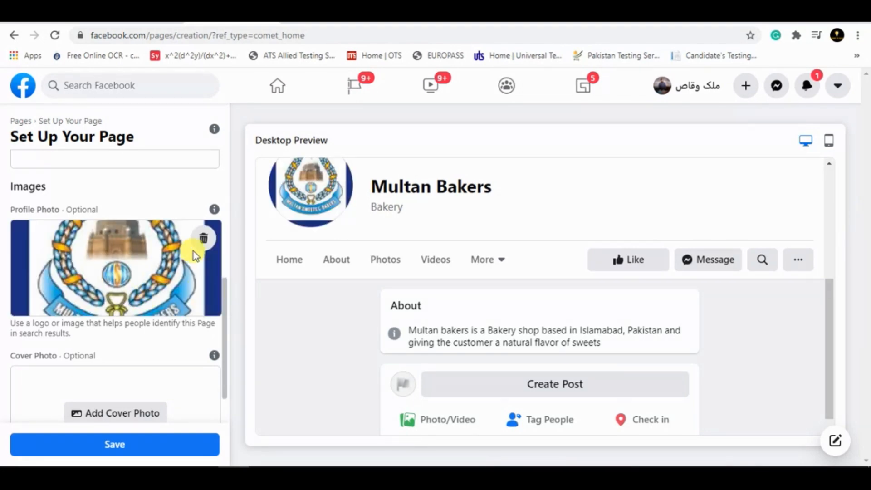
# Try to save the Page with the Desktop image "download (1)" as its cover photo, and remove that cover photo.
pyautogui.scroll(-1, 222, 308)
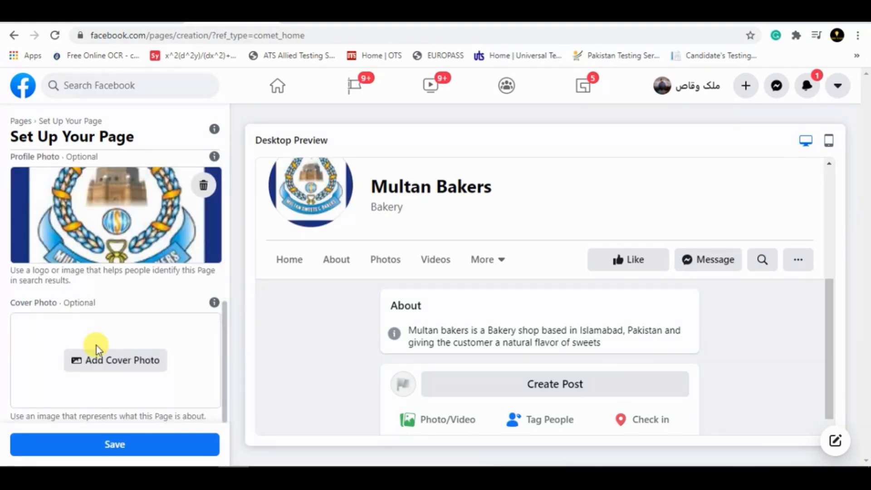
pyautogui.click(108, 365)
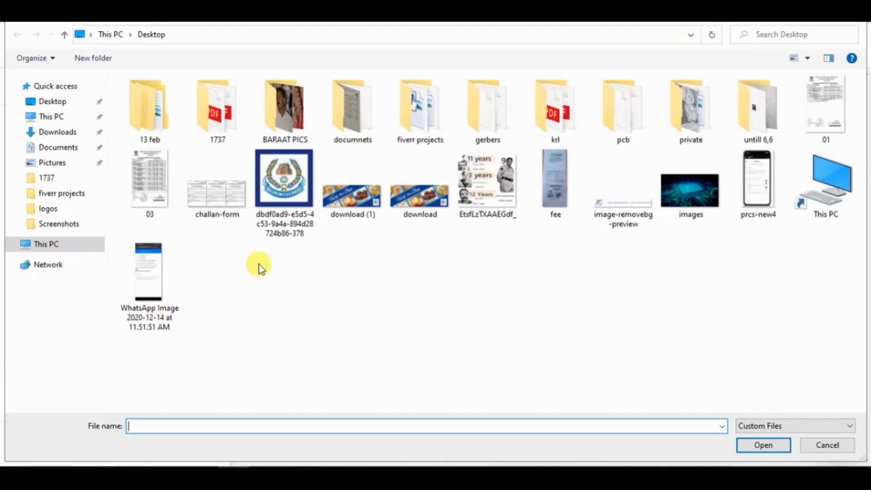
pyautogui.doubleClick(350, 201)
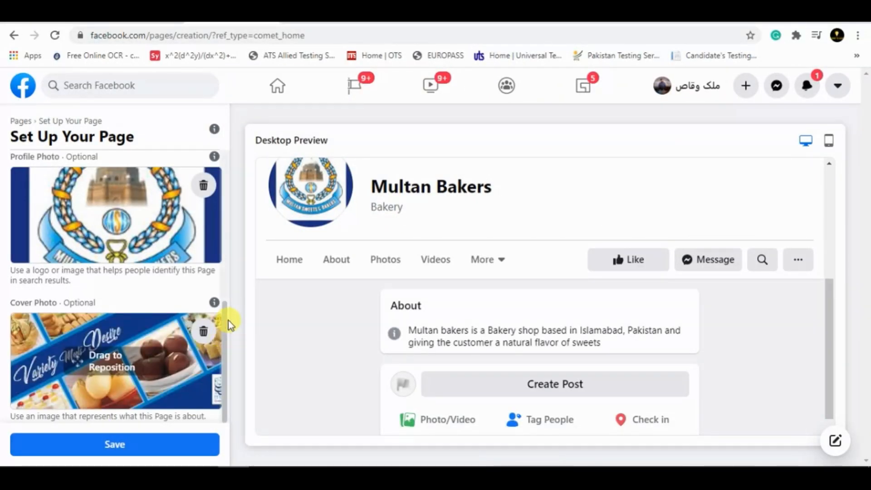
pyautogui.moveTo(228, 317); pyautogui.dragTo(222, 383)
pyautogui.moveTo(115, 379)
pyautogui.mouseDown()
pyautogui.moveTo(174, 379)
pyautogui.moveTo(64, 390)
pyautogui.moveTo(104, 385)
pyautogui.mouseUp()
pyautogui.click(111, 444)
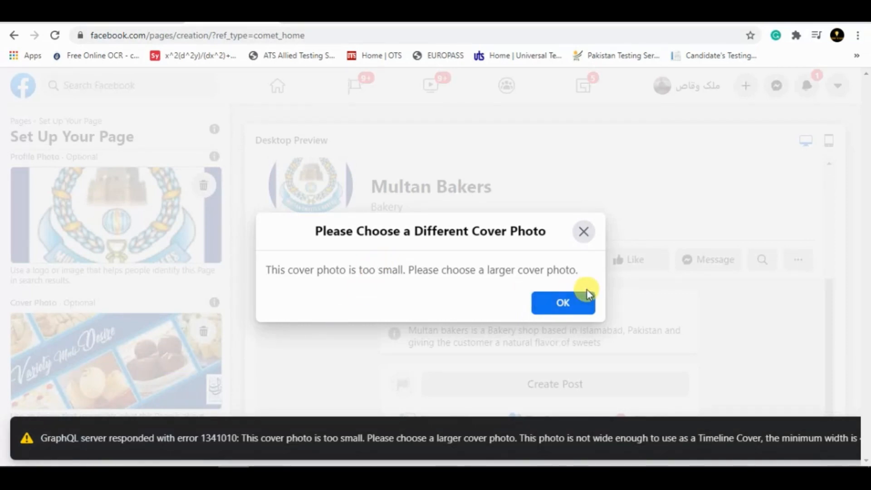
pyautogui.click(559, 304)
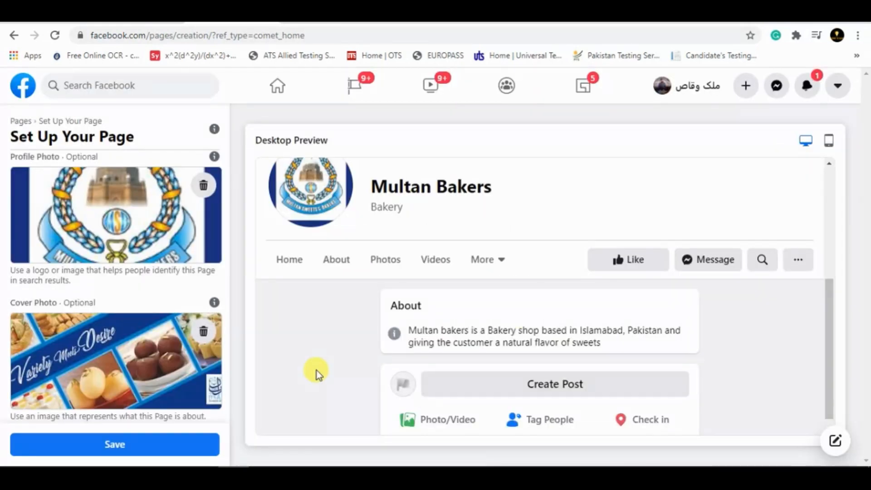
pyautogui.click(203, 331)
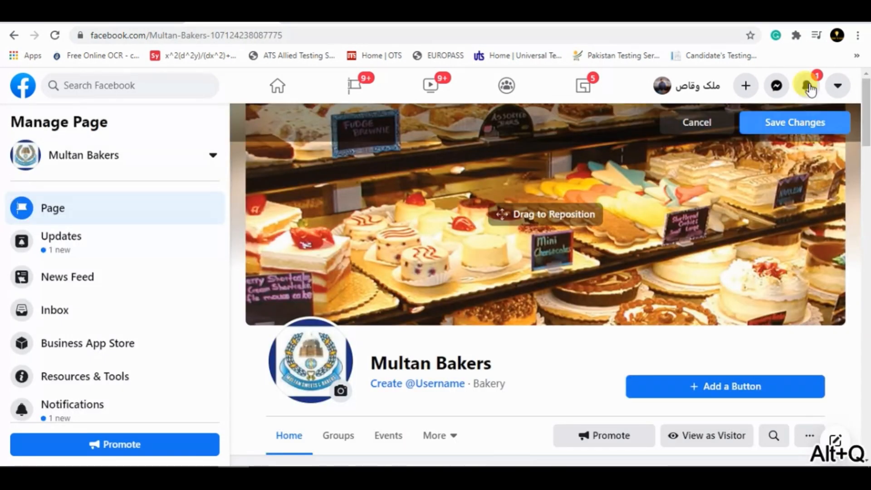
# Save the cake display image as the Page's cover photo and paste a capture of the Page below the first screenshot in Word.
pyautogui.click(796, 122)
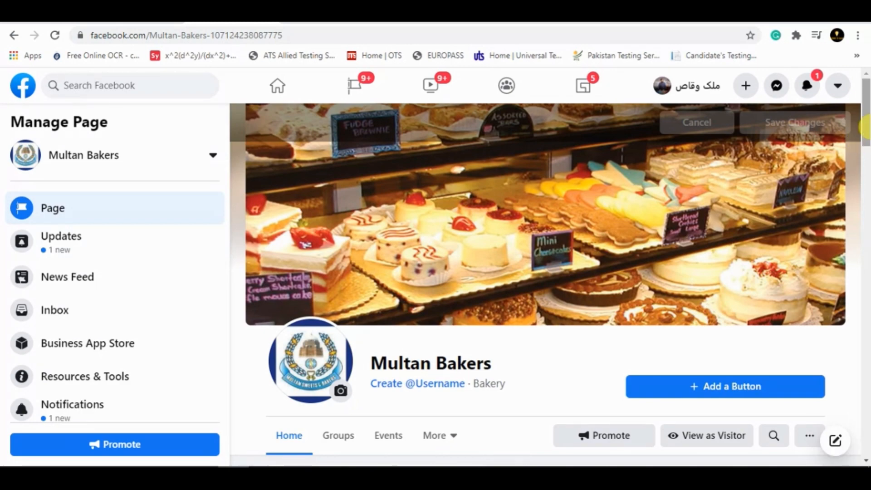
pyautogui.moveTo(868, 126)
pyautogui.mouseDown()
pyautogui.moveTo(869, 148)
pyautogui.moveTo(869, 111)
pyautogui.moveTo(868, 207)
pyautogui.moveTo(866, 140)
pyautogui.mouseUp()
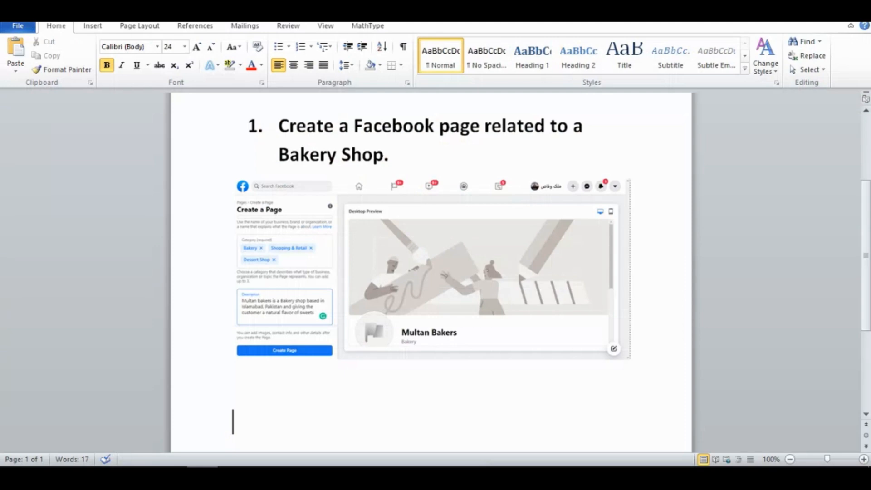
pyautogui.hotkey('ctrl', 'v')
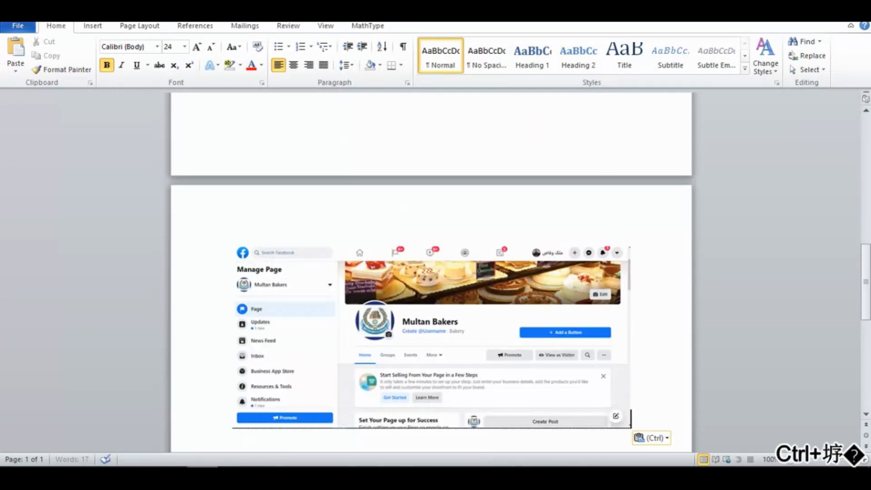
pyautogui.press('Return')
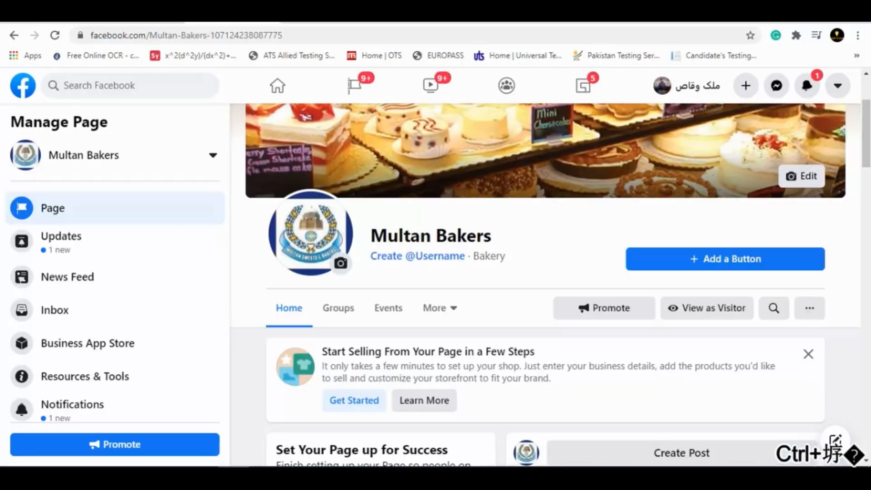
# Add a Send Message button to the Multan Bakers Page on Facebook and dismiss the suggestion to start selling.
pyautogui.click(696, 261)
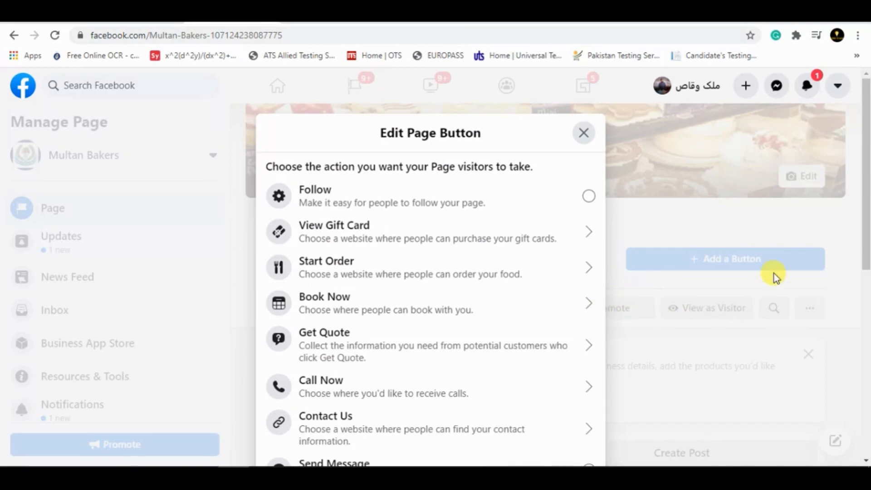
pyautogui.moveTo(862, 216); pyautogui.dragTo(861, 288)
pyautogui.click(485, 303)
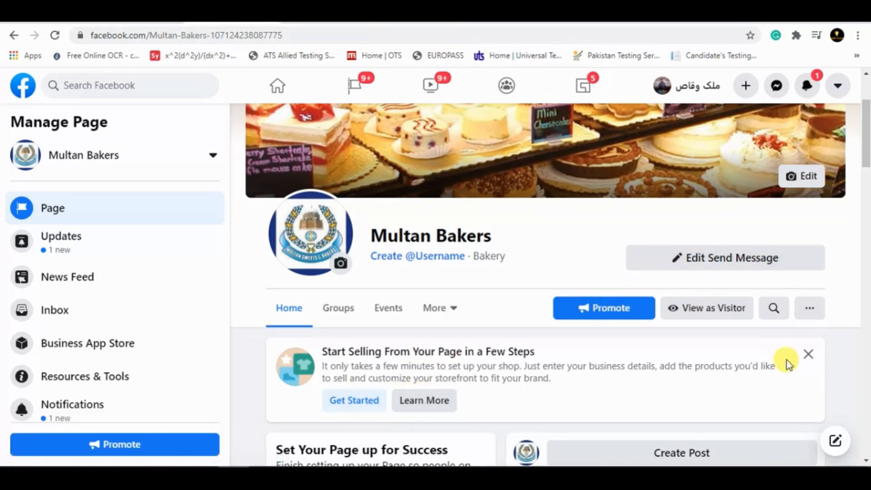
pyautogui.click(808, 356)
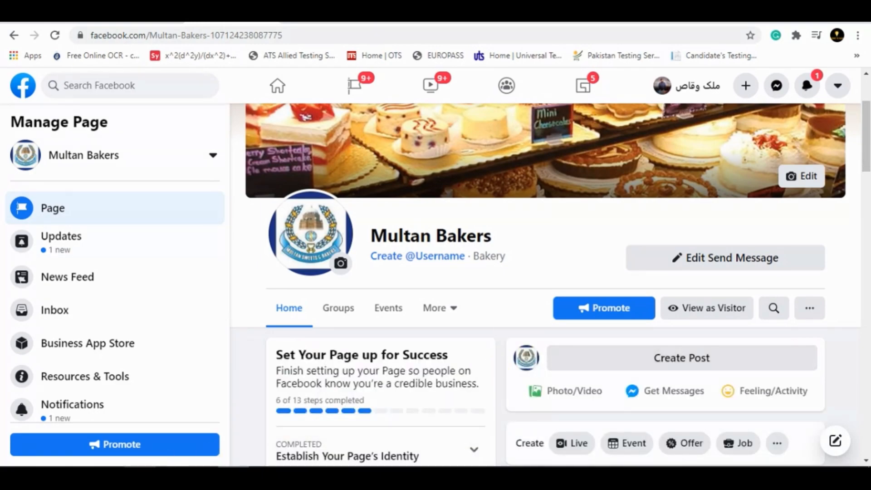
# Copy task 2, "Create an Ad campaign with an objective, based on the scenario.", from the exercise PDF into Word below the Page screenshot, with an unnumbered line under it.
pyautogui.click(140, 476)
pyautogui.click(388, 369)
pyautogui.scroll(-1, 389, 368)
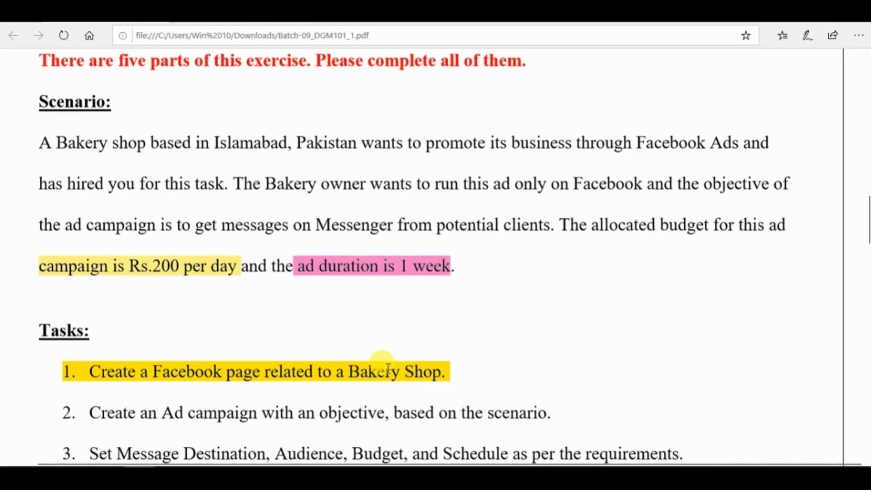
pyautogui.scroll(-3, 388, 369)
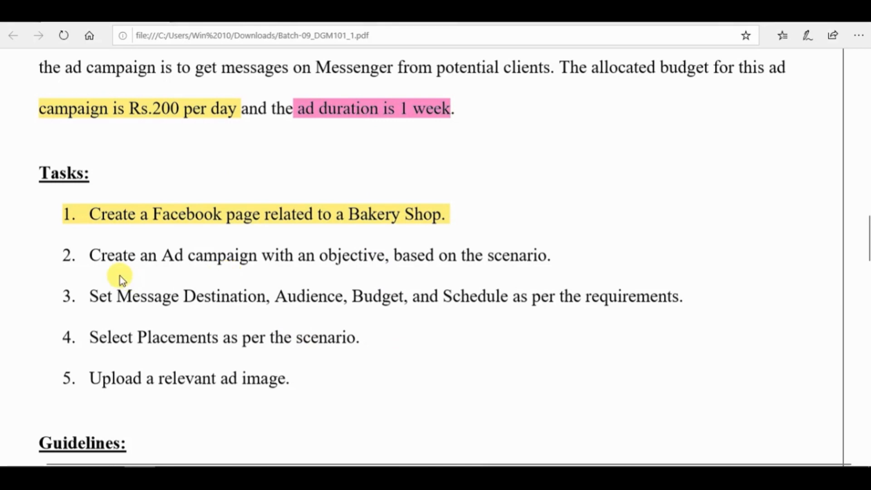
pyautogui.moveTo(62, 256); pyautogui.dragTo(552, 256)
pyautogui.hotkey('ctrl', 'c')
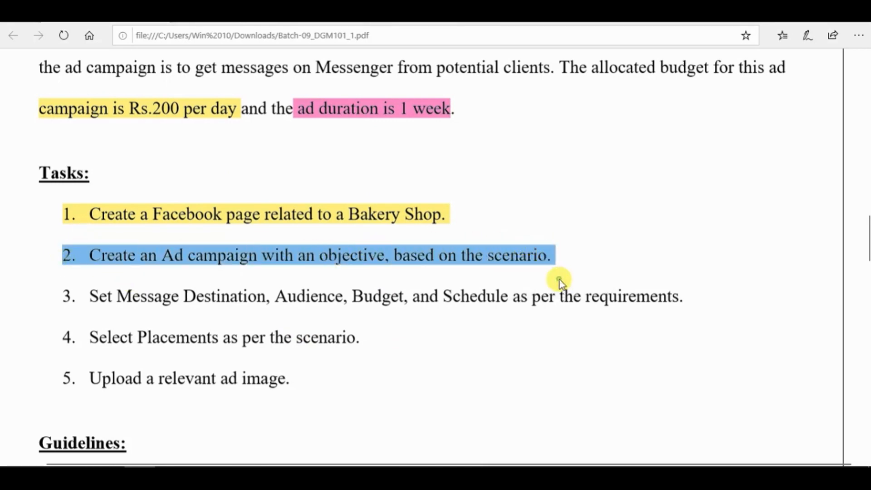
pyautogui.moveTo(233, 476)
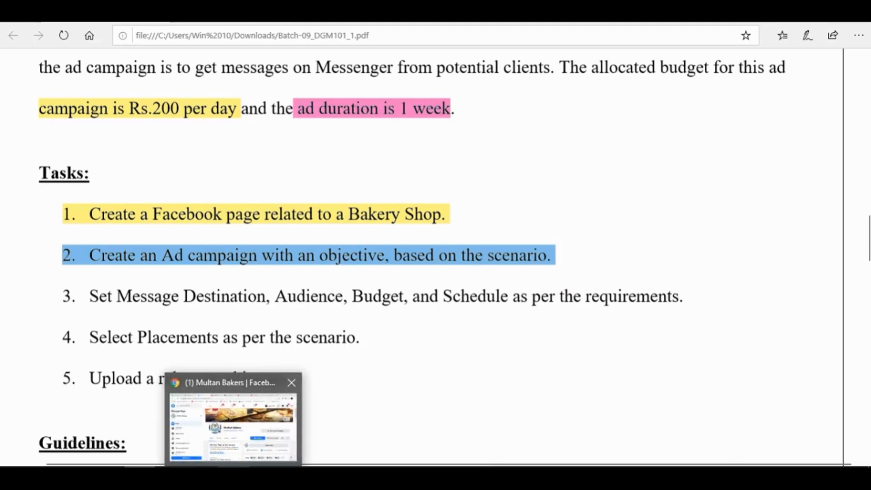
pyautogui.click(203, 476)
pyautogui.hotkey('ctrl', 'v')
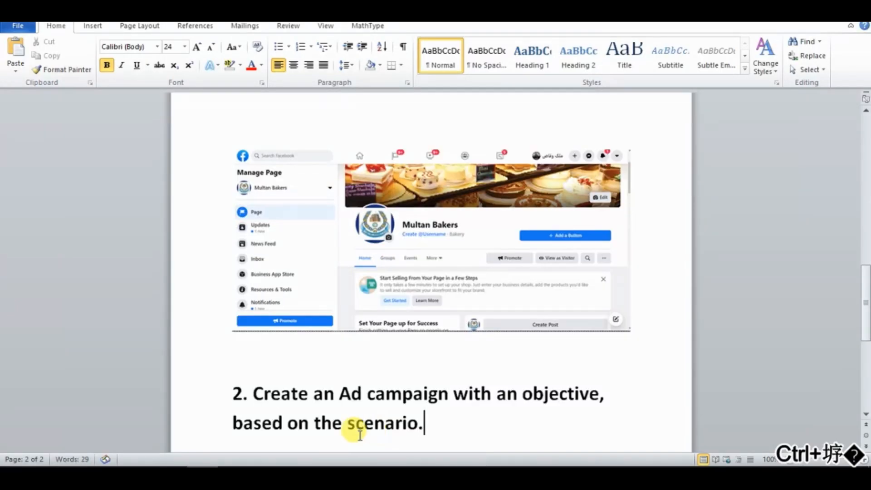
pyautogui.press('Return')
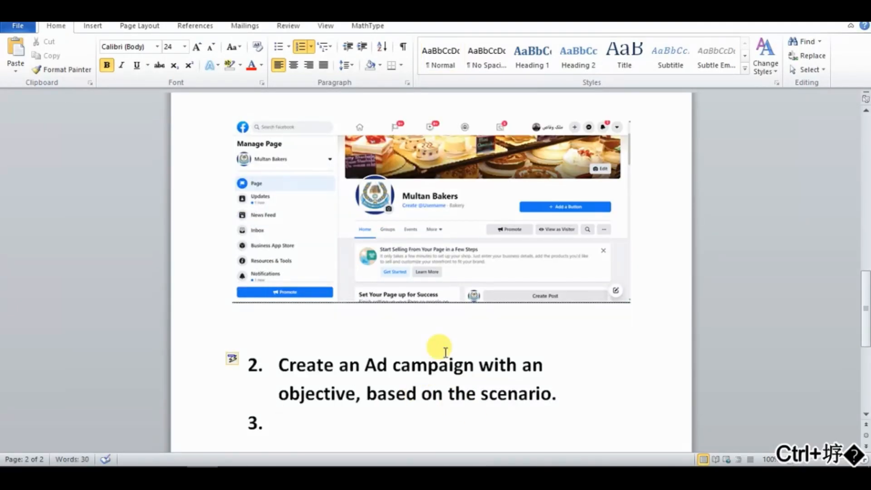
pyautogui.press('BackSpace')
# Create a new ad for the Multan Bakers Page from its Ad Center on Facebook with the goal Get More Messages.
pyautogui.click(234, 477)
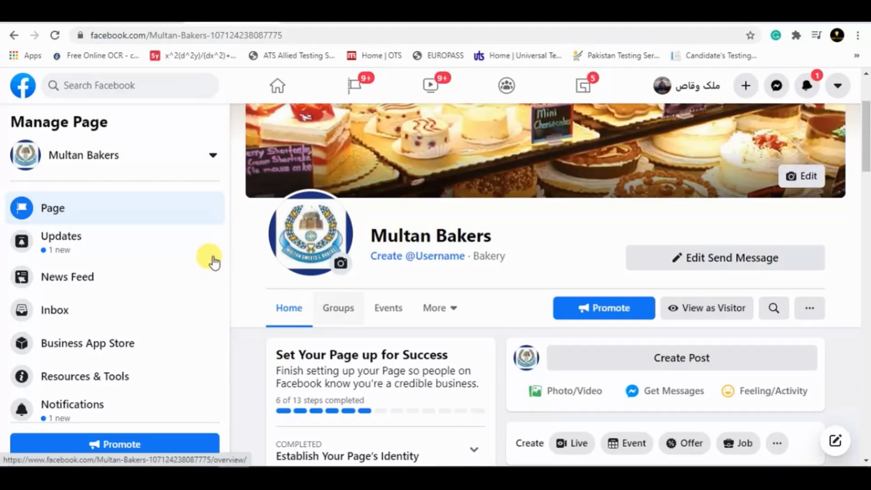
pyautogui.moveTo(227, 189); pyautogui.dragTo(227, 330)
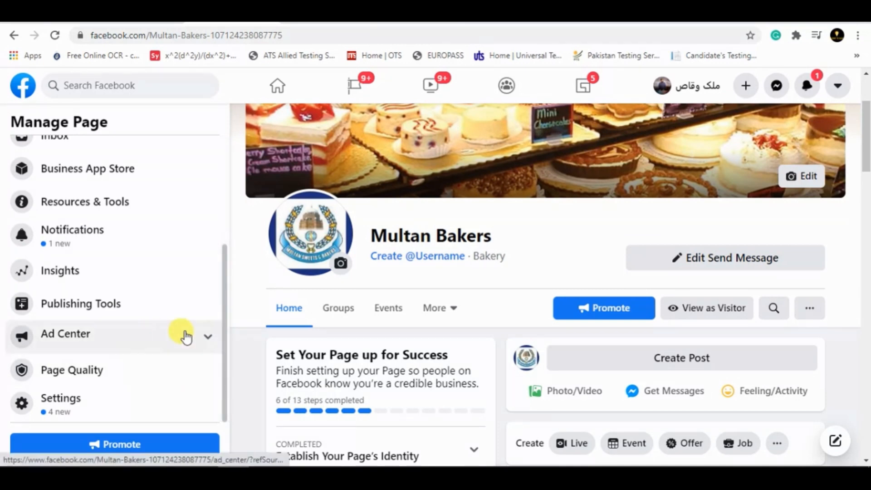
pyautogui.click(210, 343)
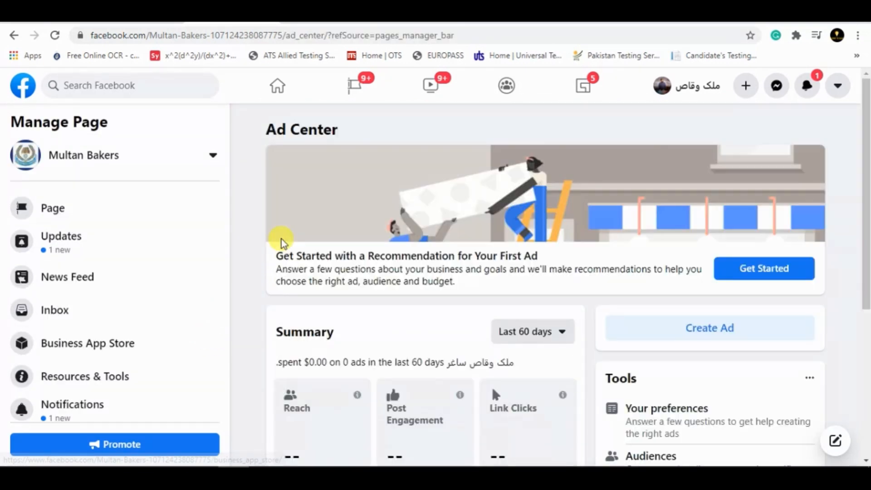
pyautogui.scroll(-1, 865, 154)
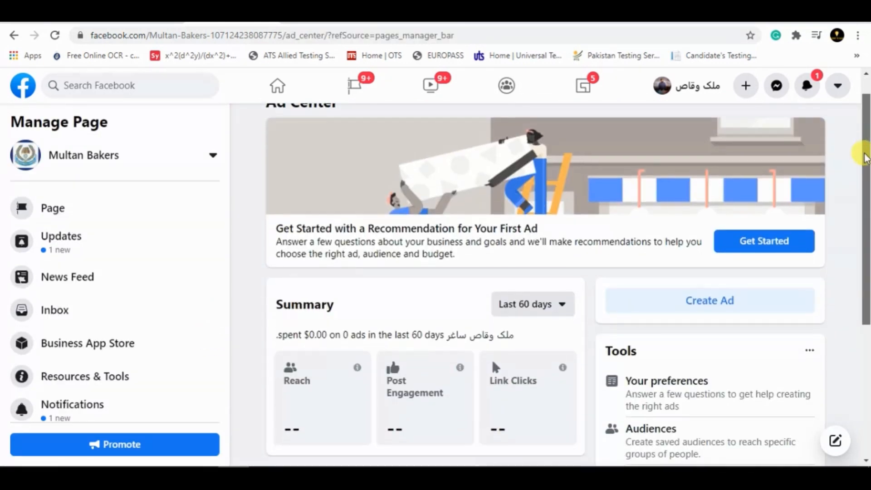
pyautogui.moveTo(869, 152)
pyautogui.mouseDown()
pyautogui.moveTo(868, 134)
pyautogui.moveTo(856, 195)
pyautogui.moveTo(866, 136)
pyautogui.mouseUp()
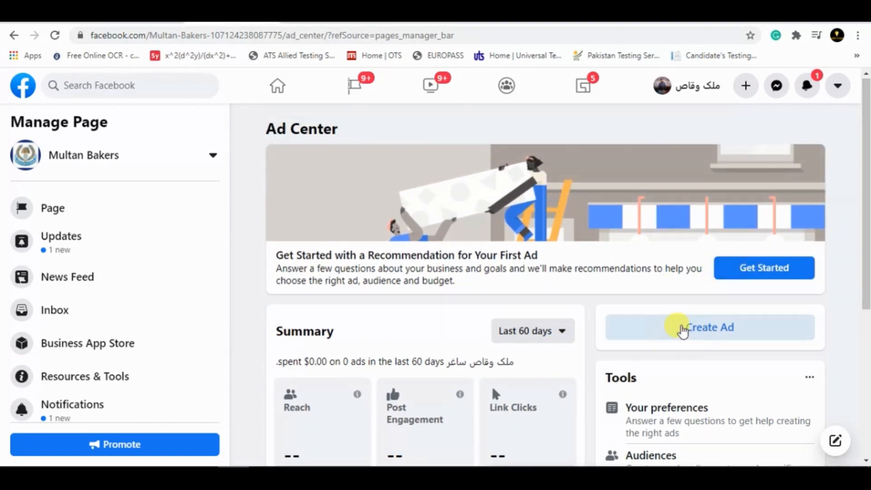
pyautogui.click(681, 331)
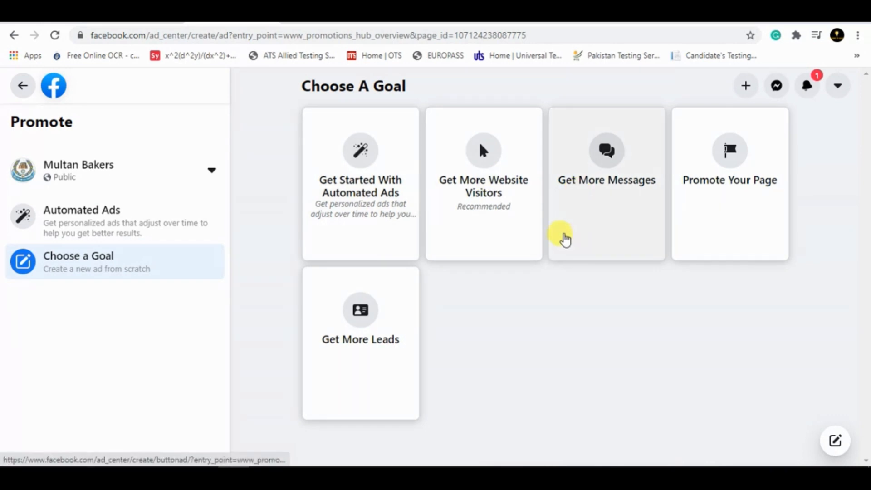
pyautogui.click(601, 210)
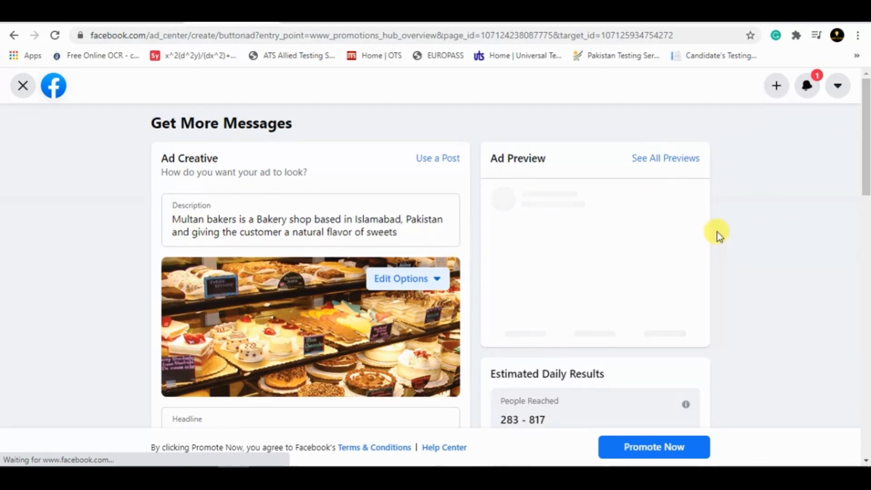
# Add "please visit our shop" to the end of the ad description and accept the suggested corrections, including the comma after "Pakistan".
pyautogui.moveTo(860, 175); pyautogui.dragTo(863, 101)
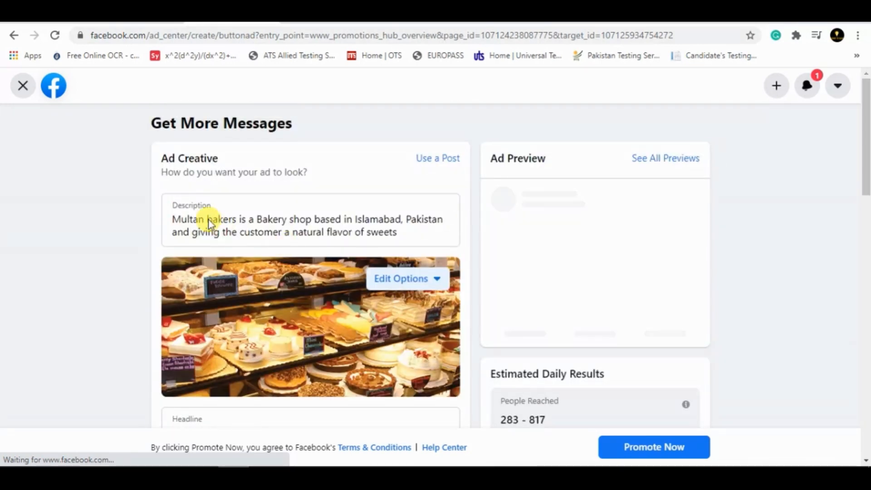
pyautogui.click(208, 221)
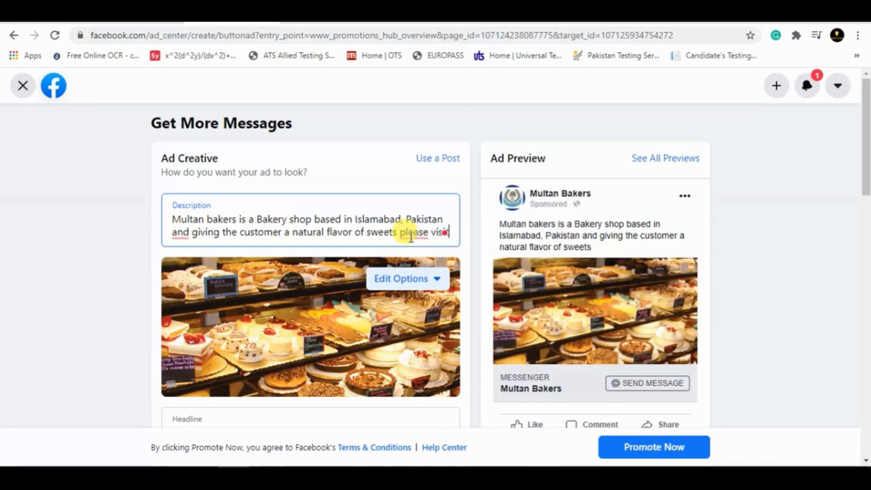
pyautogui.write('it ouur shh')
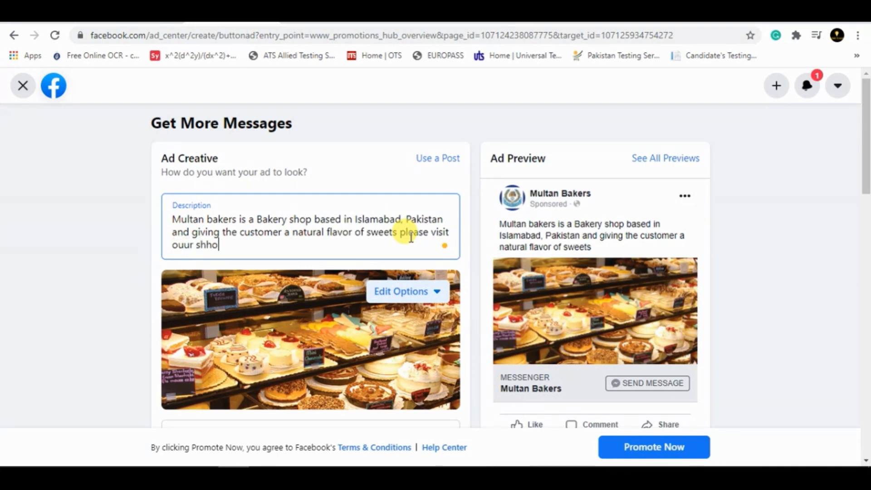
pyautogui.press('BackSpace')
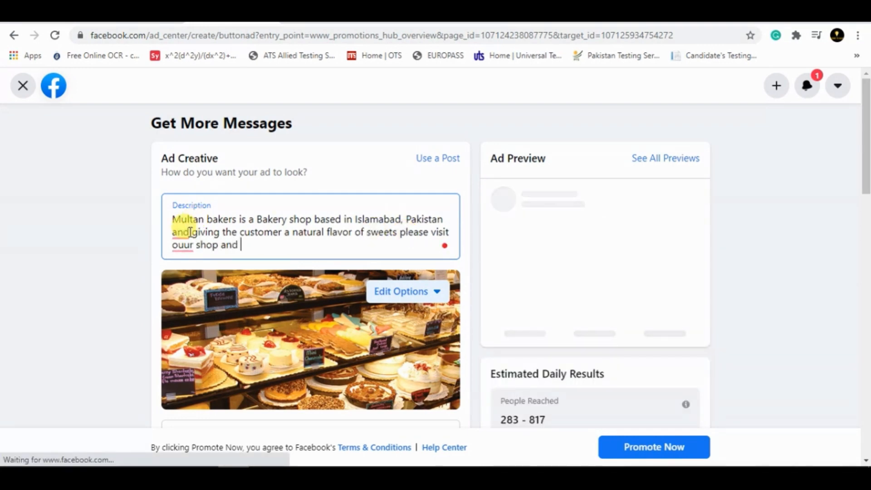
pyautogui.moveTo(179, 246)
pyautogui.click(181, 269)
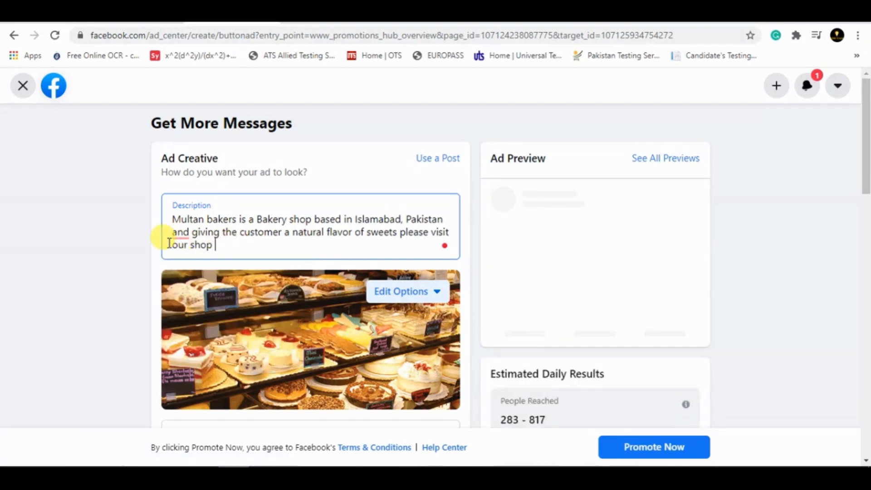
pyautogui.moveTo(179, 232)
pyautogui.click(183, 266)
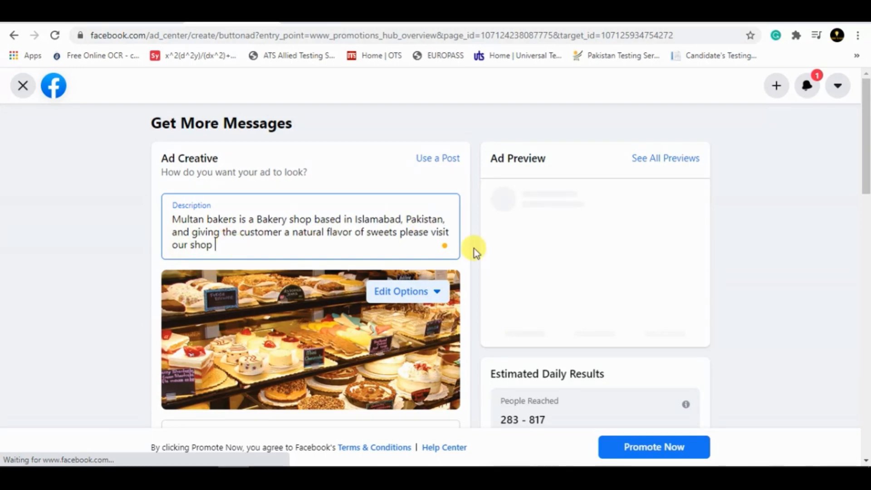
# Paste a capture of the ad creative and preview under the task 2 heading in Word, and copy task 3 from the exercise PDF below it.
pyautogui.moveTo(867, 136)
pyautogui.mouseDown()
pyautogui.moveTo(869, 177)
pyautogui.moveTo(867, 141)
pyautogui.moveTo(856, 205)
pyautogui.moveTo(867, 127)
pyautogui.mouseUp()
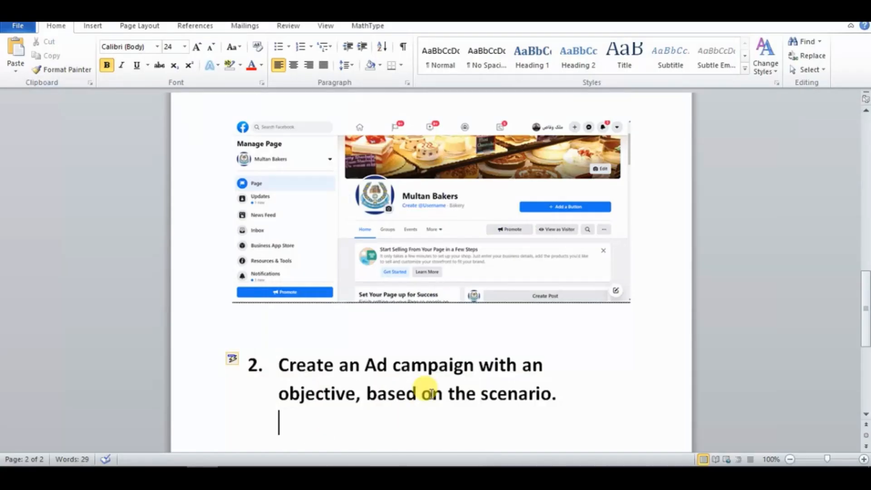
pyautogui.hotkey('ctrl', 'v')
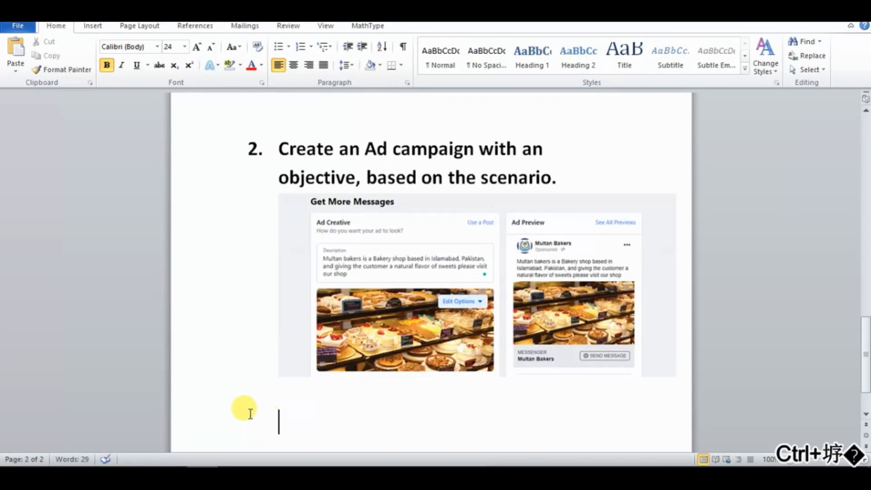
pyautogui.click(141, 474)
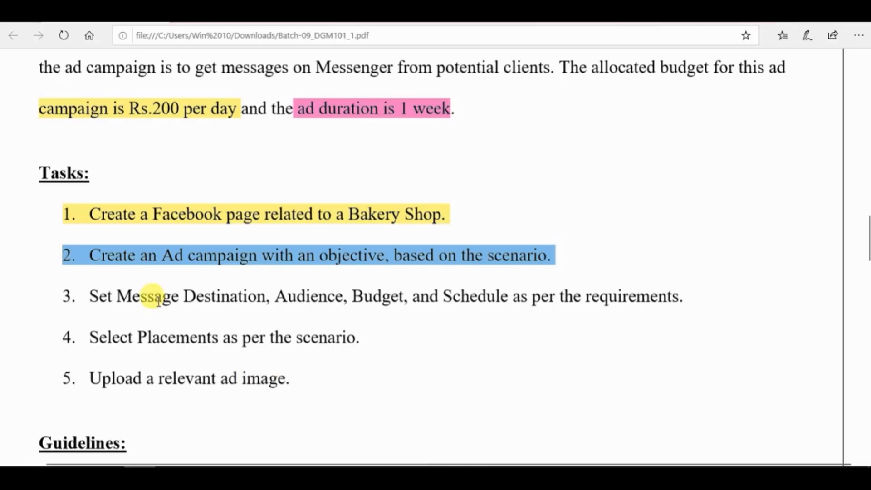
pyautogui.click(52, 293)
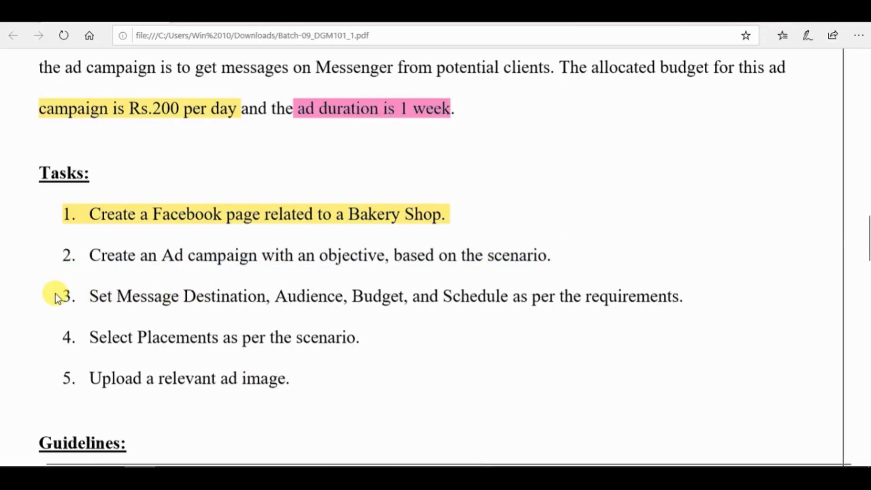
pyautogui.moveTo(57, 294); pyautogui.dragTo(680, 292)
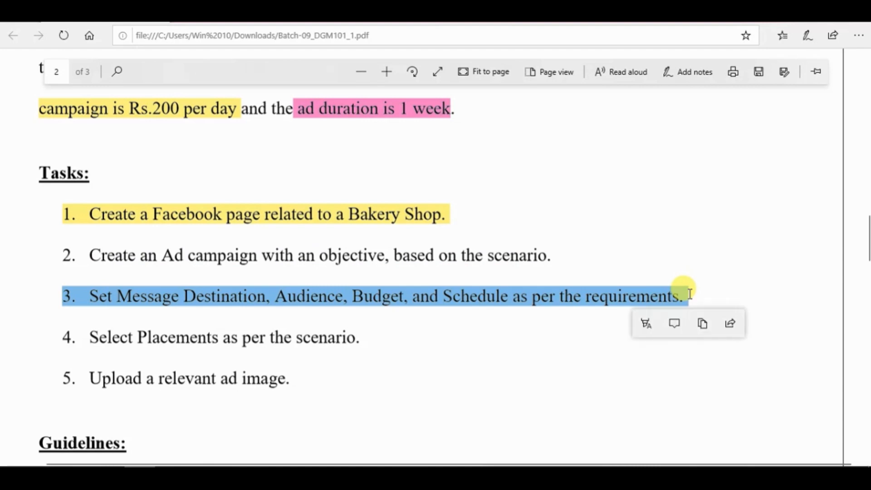
pyautogui.click(702, 323)
pyautogui.click(240, 339)
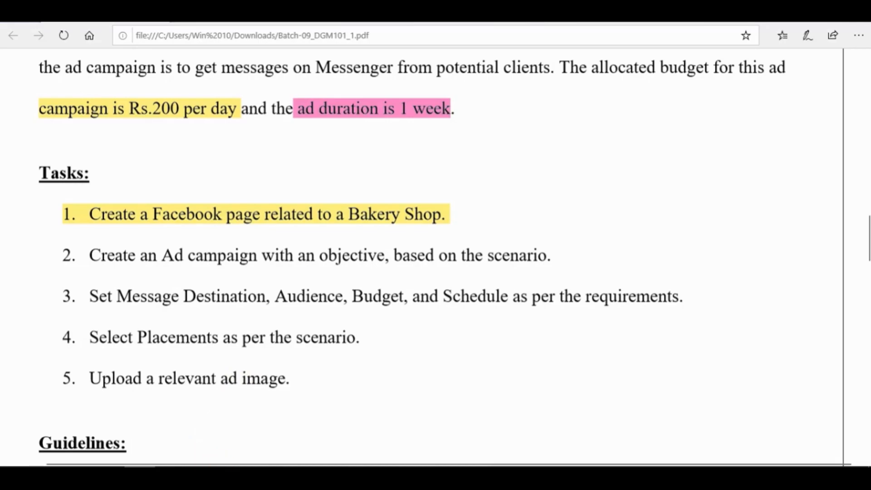
pyautogui.click(233, 476)
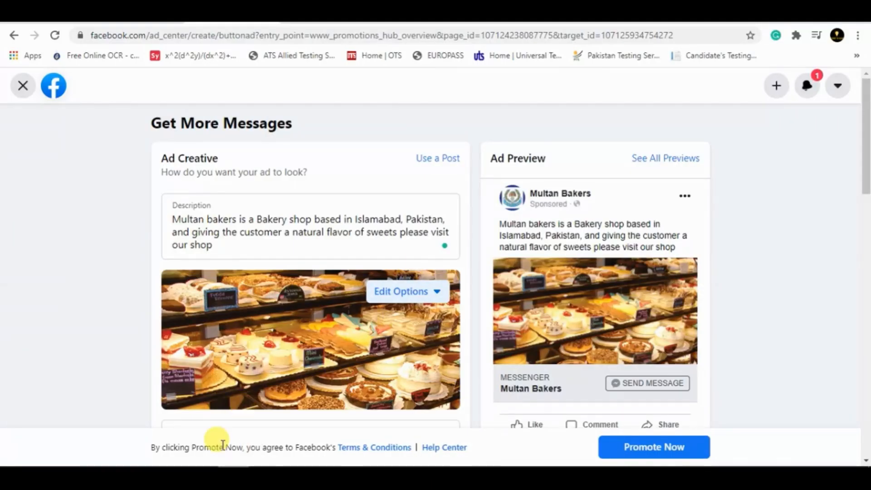
pyautogui.click(217, 475)
pyautogui.hotkey('ctrl', 'v')
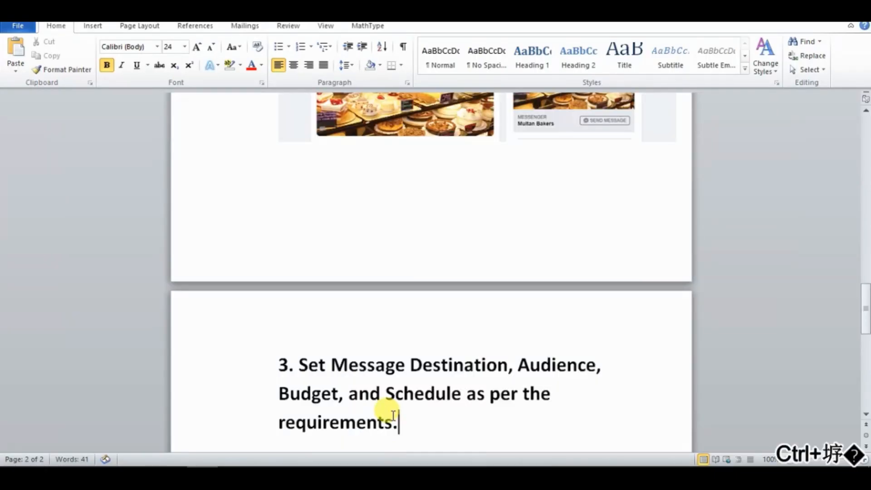
pyautogui.press('Return')
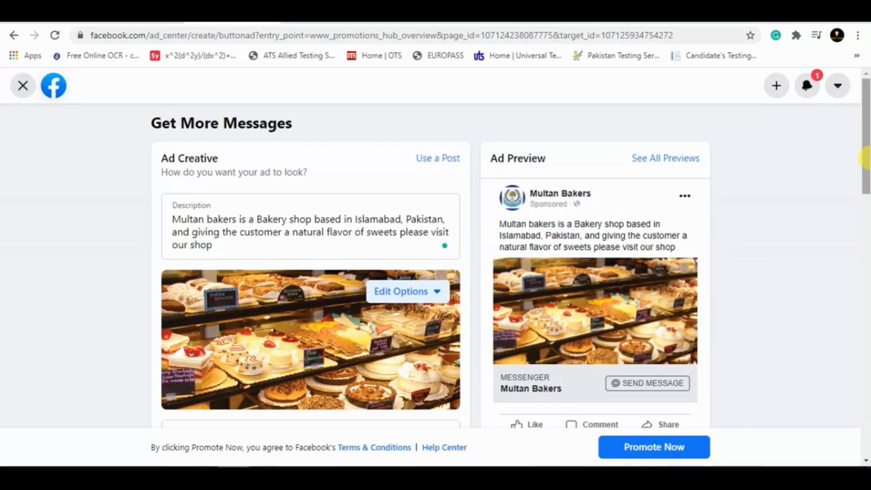
# Replace the United States with Islamabad, Islamabad Capital Territory, Pakistan, as the location of the ad's target audience.
pyautogui.moveTo(865, 156); pyautogui.dragTo(863, 214)
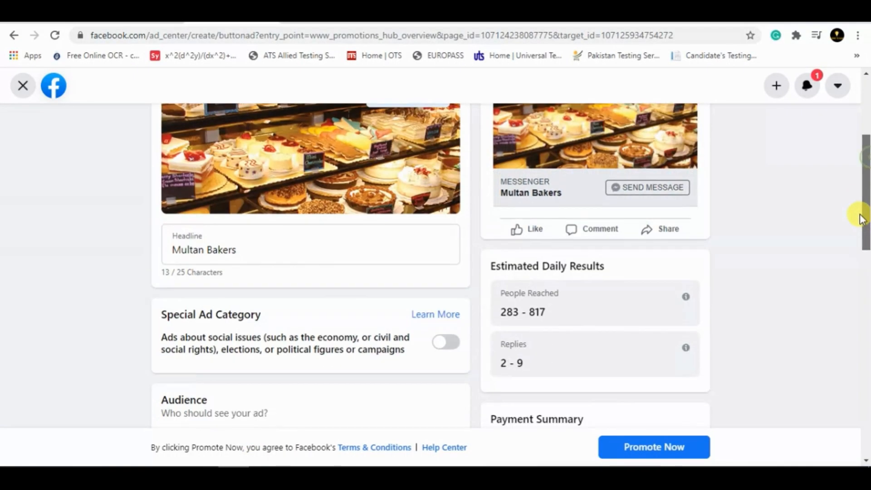
pyautogui.moveTo(866, 181); pyautogui.dragTo(860, 239)
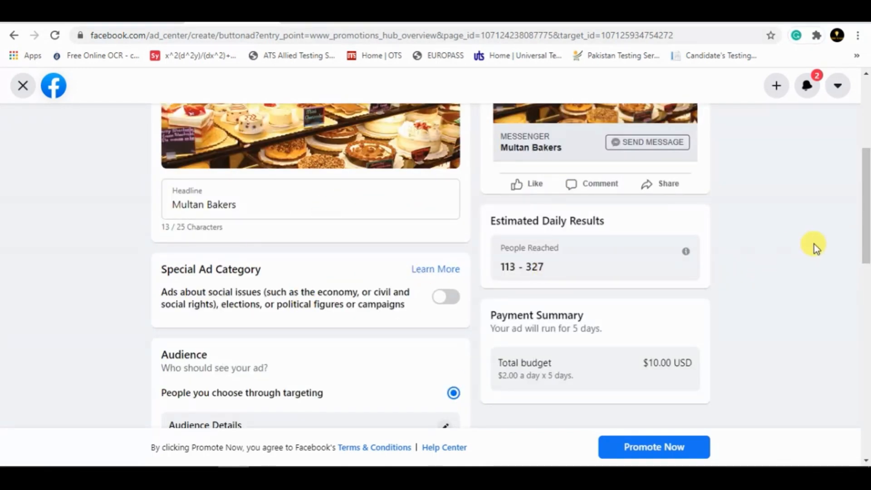
pyautogui.moveTo(864, 195); pyautogui.dragTo(865, 230)
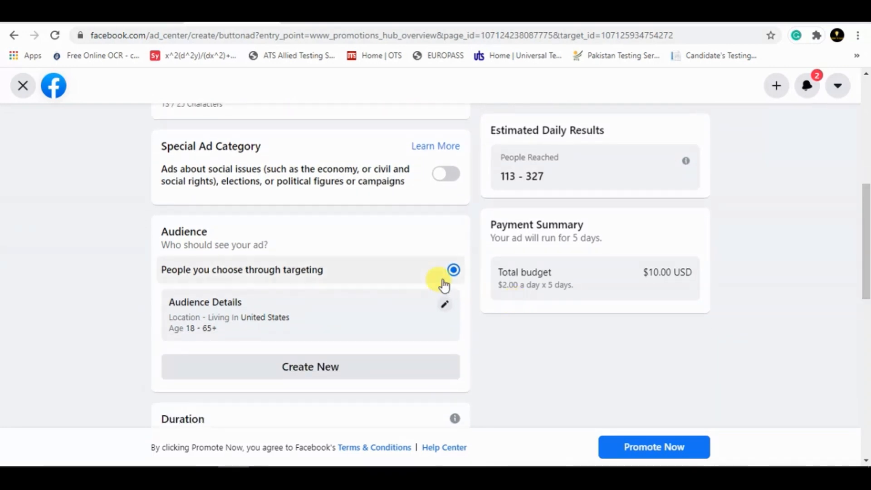
pyautogui.click(444, 304)
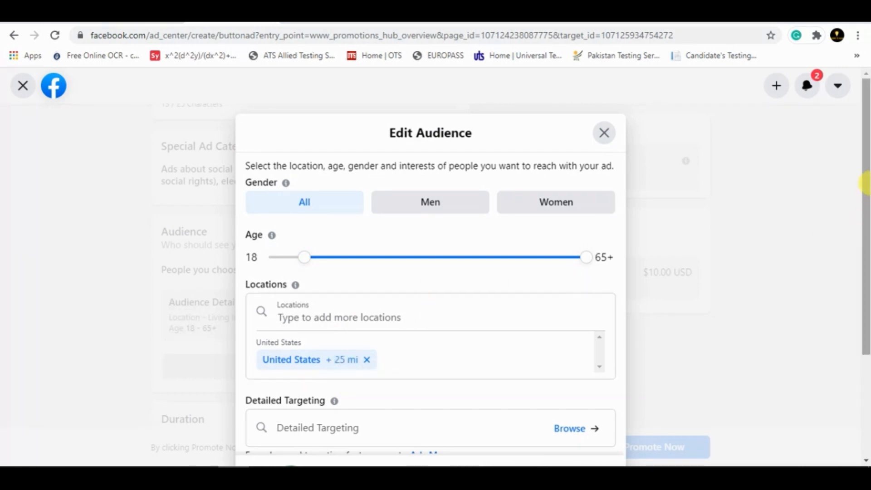
pyautogui.moveTo(865, 185); pyautogui.dragTo(865, 249)
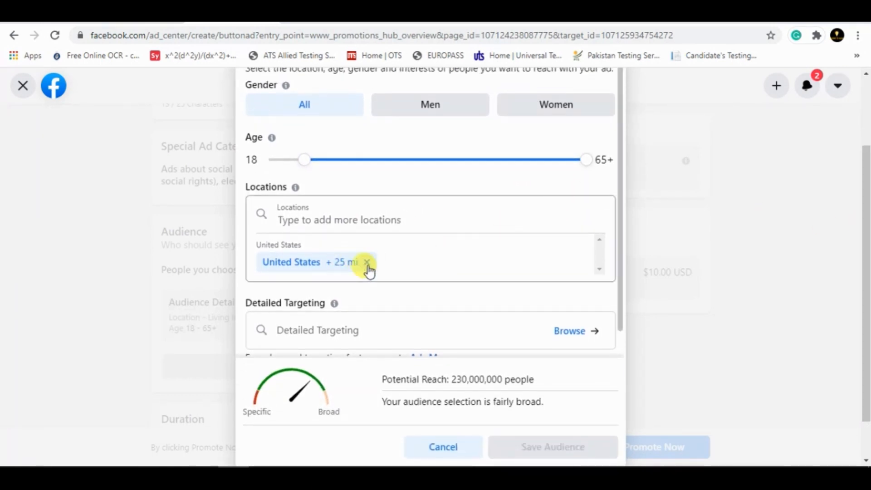
pyautogui.click(368, 263)
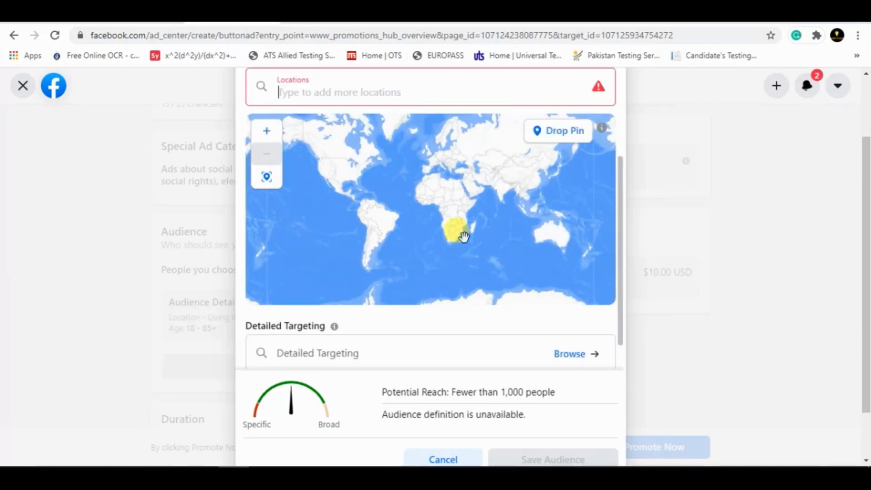
pyautogui.write('isla')
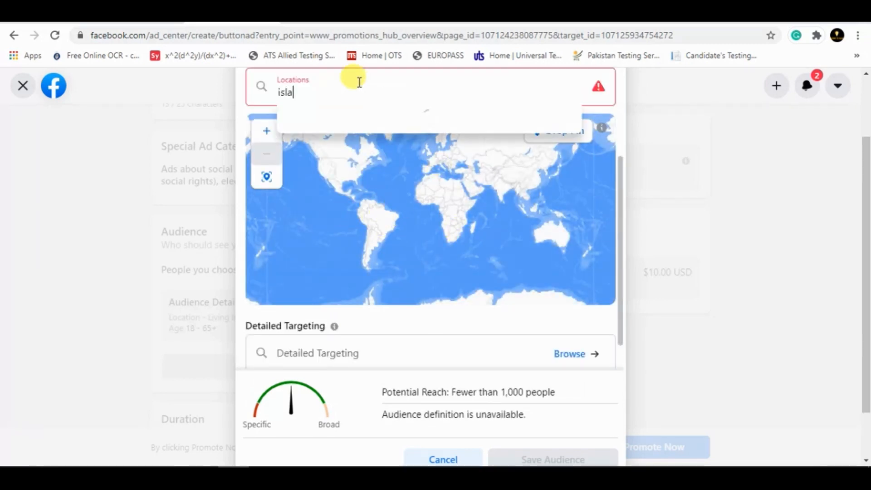
pyautogui.write('mabad')
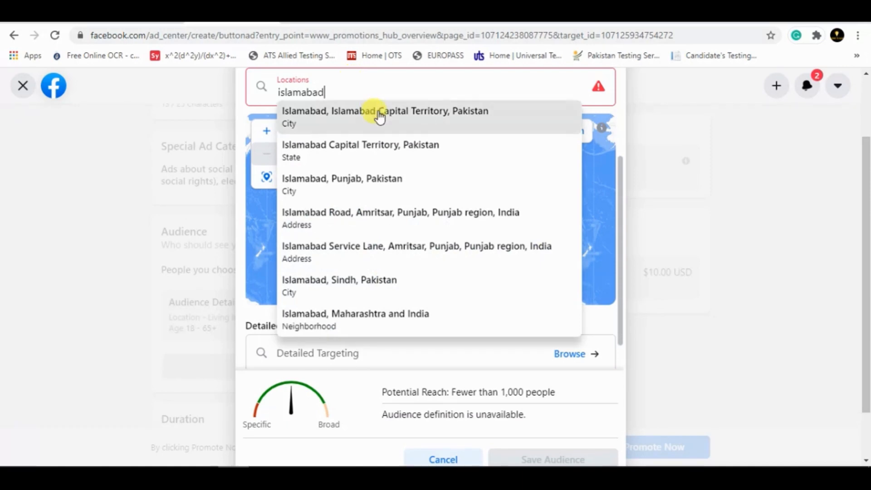
pyautogui.click(378, 113)
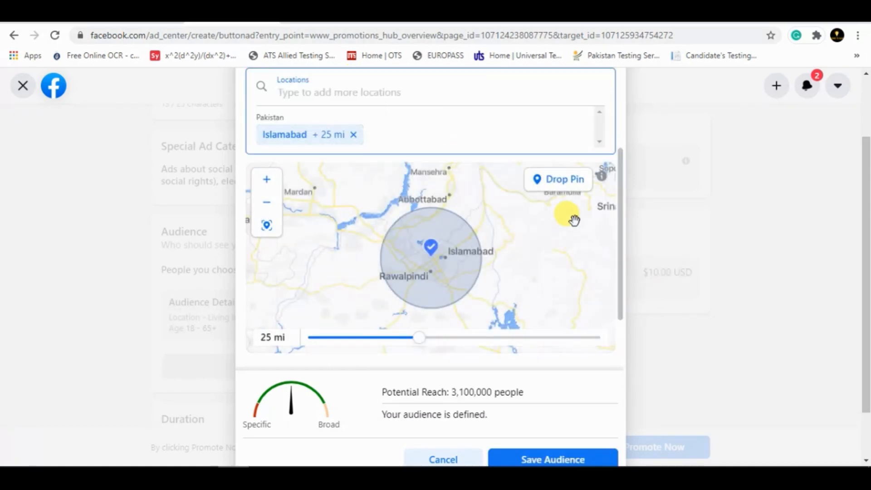
# Set the audience's minimum age to 15.
pyautogui.moveTo(438, 258)
pyautogui.mouseDown()
pyautogui.moveTo(444, 252)
pyautogui.moveTo(429, 263)
pyautogui.mouseUp()
pyautogui.scroll(-3, 542, 338)
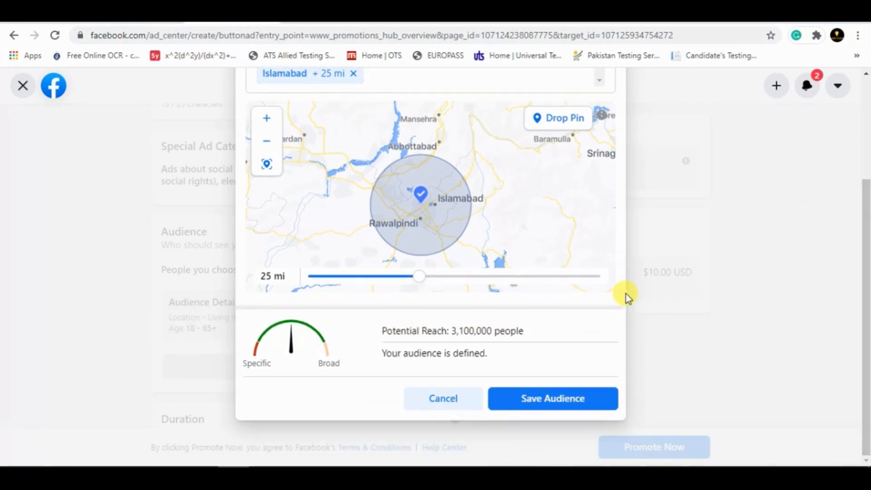
pyautogui.scroll(3, 618, 140)
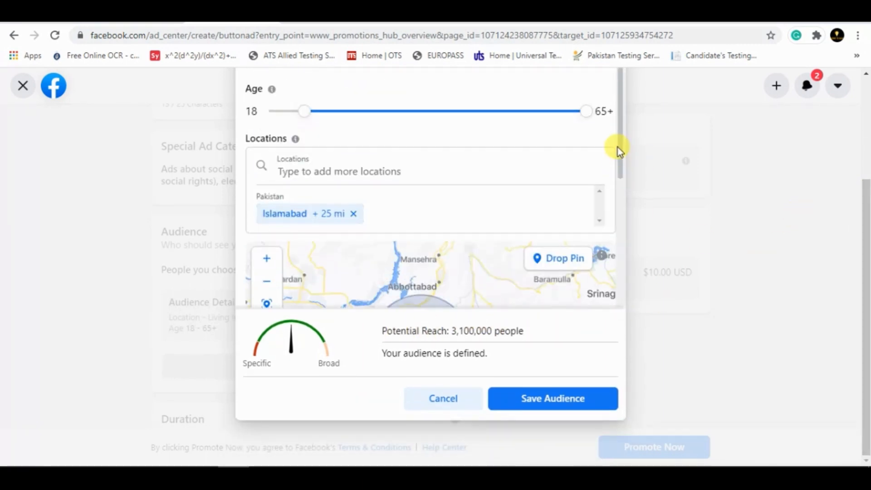
pyautogui.scroll(-2, 619, 151)
pyautogui.scroll(2, 622, 172)
pyautogui.scroll(3, 749, 245)
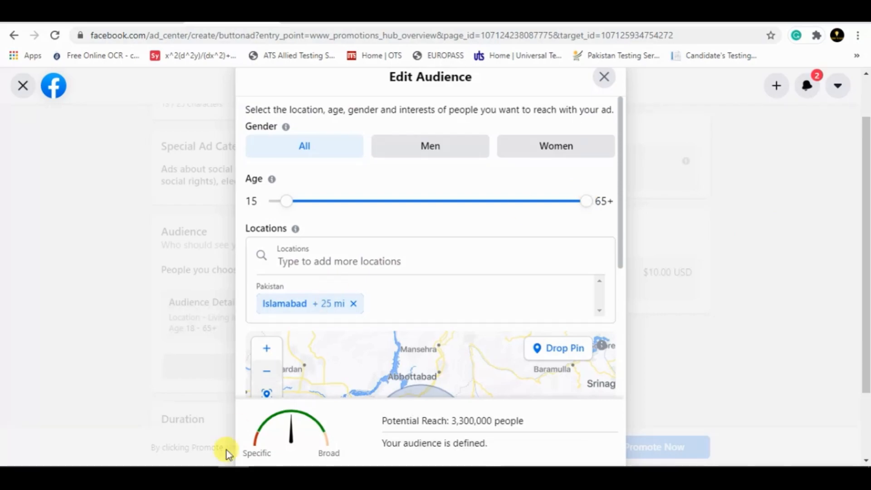
# Check the scenario's requirements in the exercise PDF, and save the edited audience on Facebook.
pyautogui.click(140, 475)
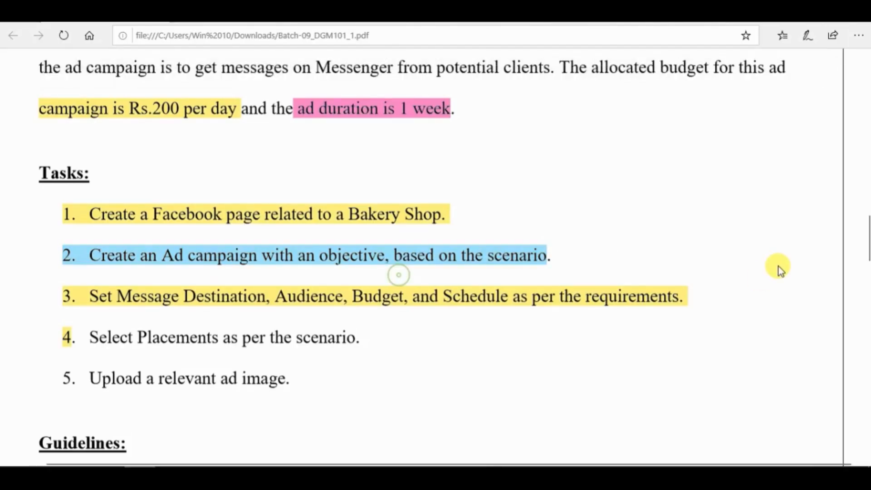
pyautogui.moveTo(867, 227)
pyautogui.mouseDown()
pyautogui.moveTo(867, 197)
pyautogui.moveTo(864, 214)
pyautogui.mouseUp()
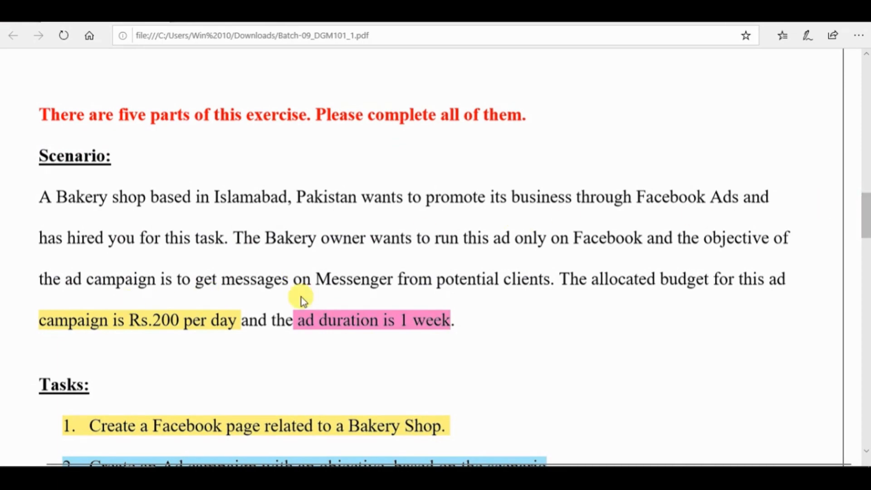
pyautogui.scroll(-10, 866, 226)
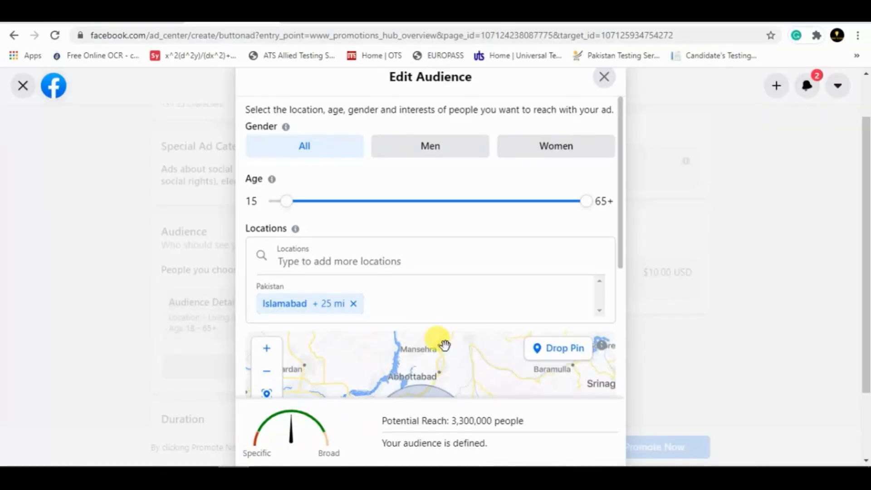
pyautogui.moveTo(623, 235); pyautogui.dragTo(610, 395)
pyautogui.scroll(-2, 865, 286)
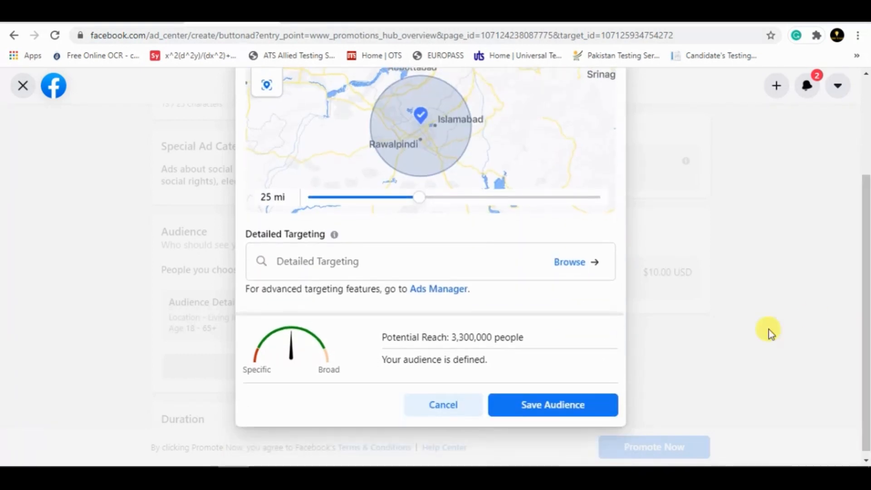
pyautogui.click(551, 405)
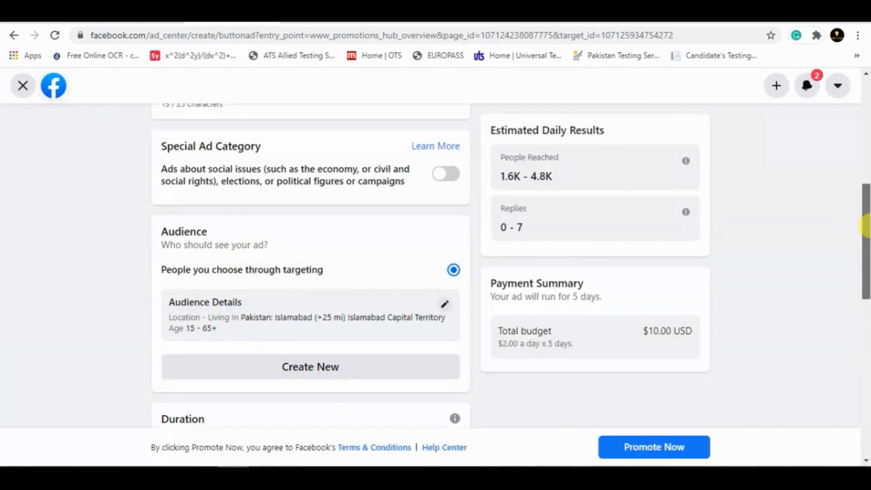
# Capture the ad's audience details with the estimated results and payment summary, and paste the capture under the task 3 heading in Word.
pyautogui.scroll(-1, 867, 227)
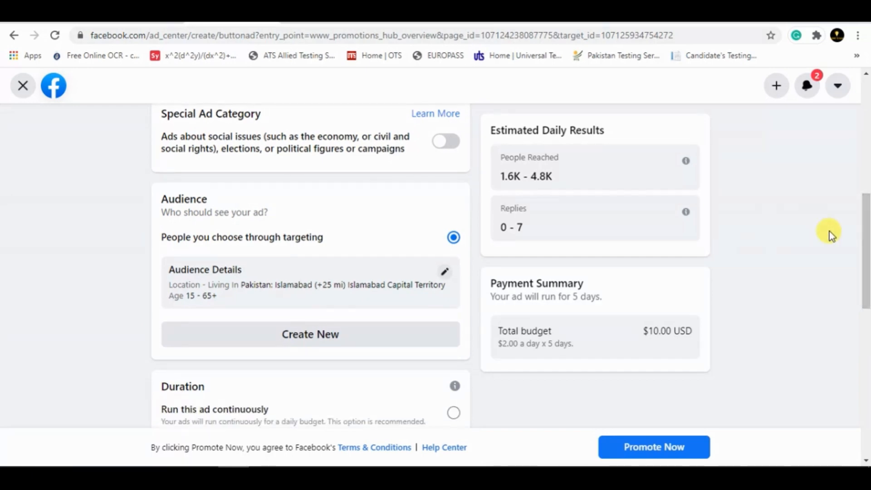
pyautogui.press('super+shift+s')
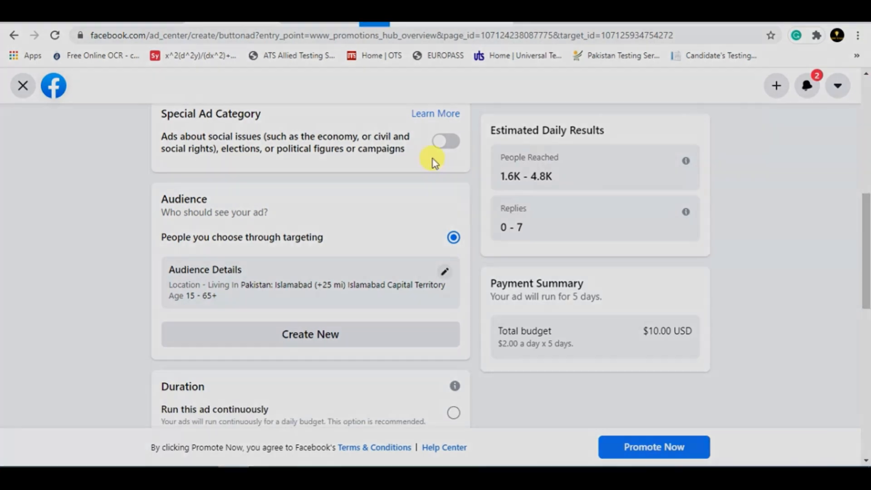
pyautogui.moveTo(122, 101); pyautogui.dragTo(795, 373)
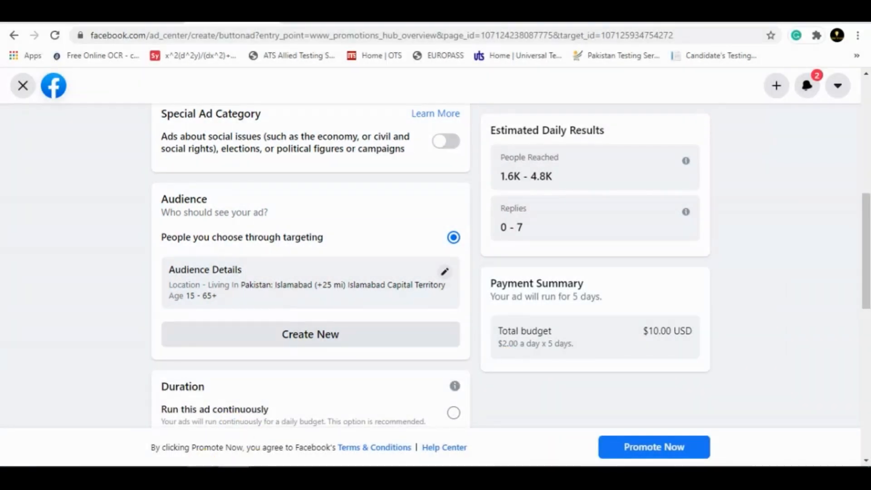
pyautogui.moveTo(202, 477)
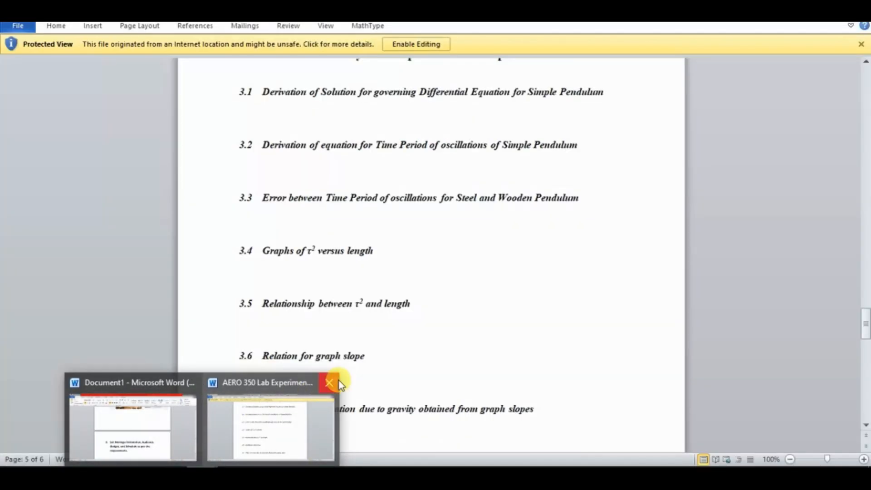
pyautogui.click(143, 429)
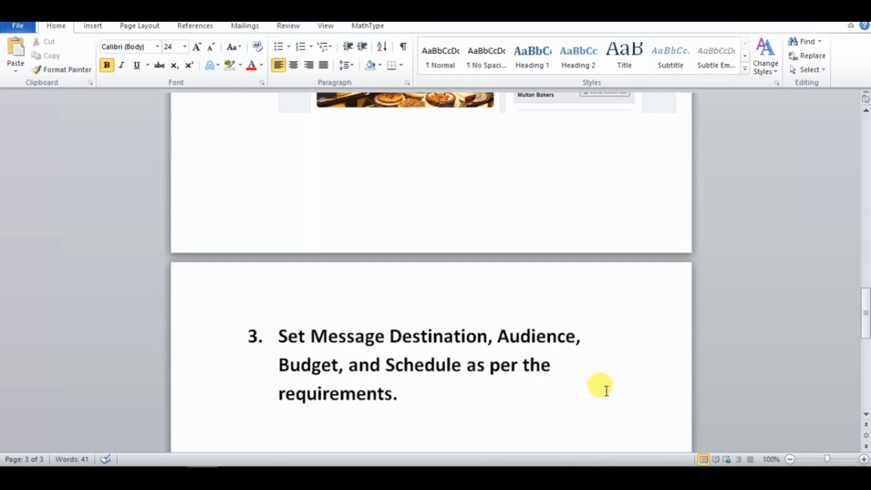
pyautogui.hotkey('ctrl', 'v')
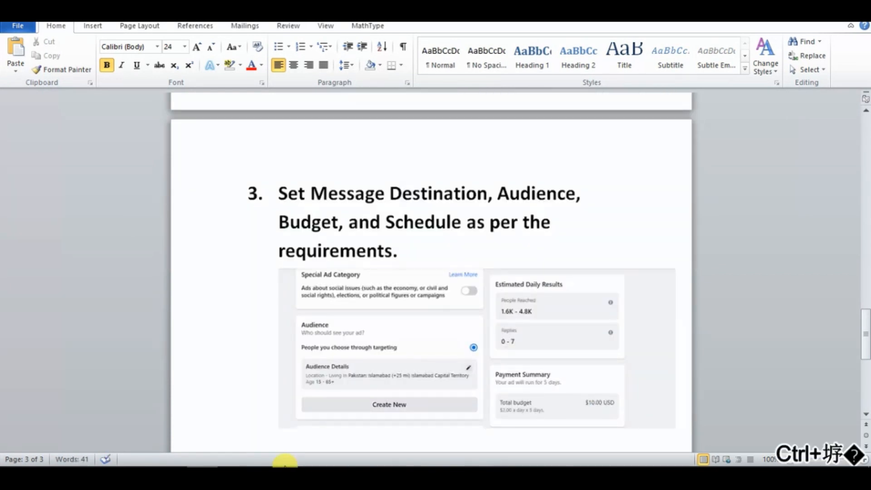
# Return to the ad on Facebook and set its duration to 7 days.
pyautogui.click(233, 476)
pyautogui.moveTo(868, 234); pyautogui.dragTo(868, 247)
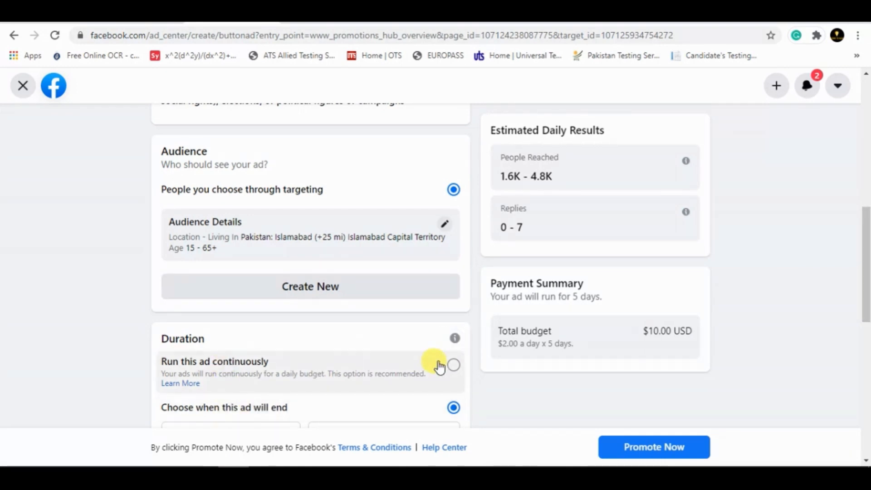
pyautogui.moveTo(865, 305); pyautogui.dragTo(865, 342)
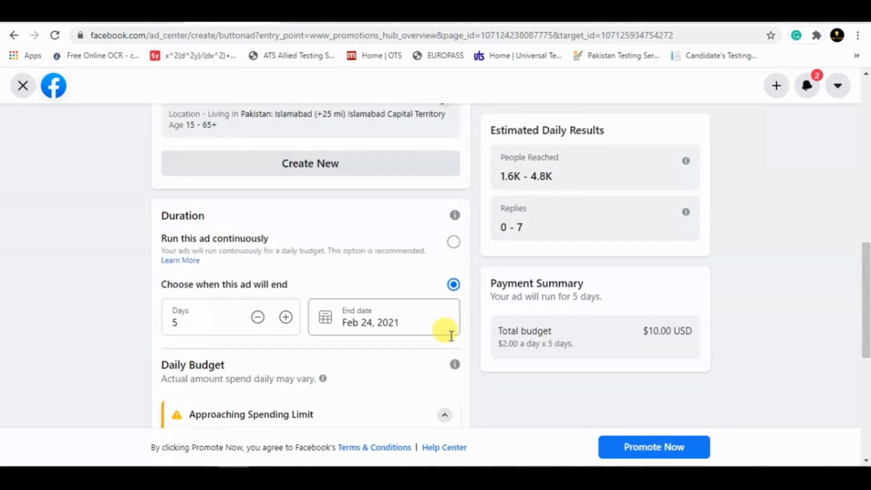
pyautogui.click(286, 318)
pyautogui.click(286, 318)
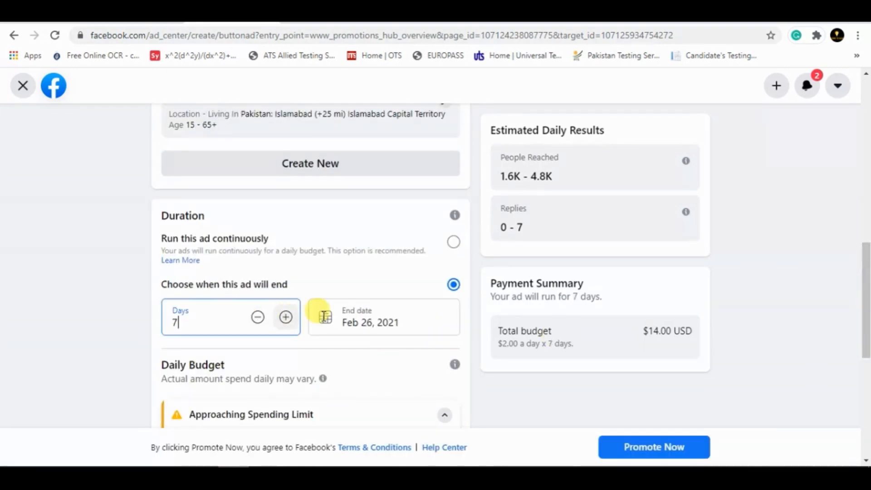
# Capture the ad's Duration section and paste it below the audience capture in Word.
pyautogui.moveTo(866, 284)
pyautogui.mouseDown()
pyautogui.moveTo(866, 312)
pyautogui.moveTo(866, 292)
pyautogui.mouseUp()
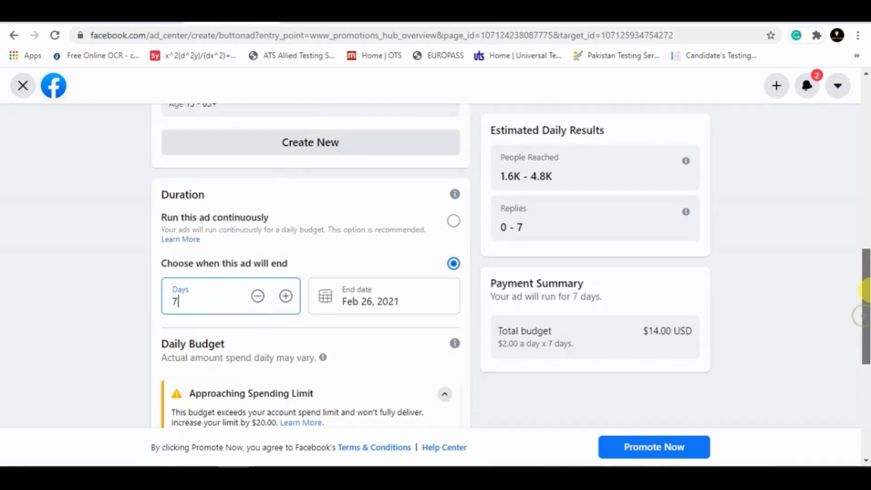
pyautogui.press('super+shift+s')
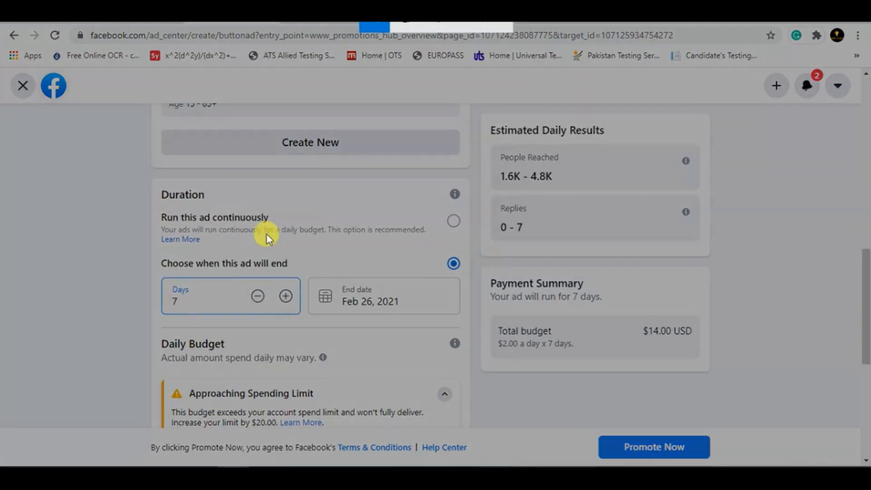
pyautogui.moveTo(138, 176); pyautogui.dragTo(501, 350)
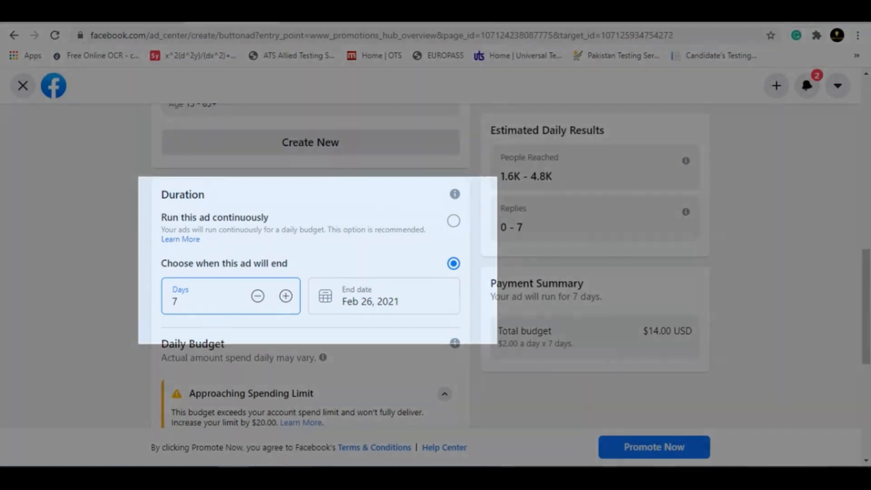
pyautogui.hotkey('alt', 'Tab')
pyautogui.hotkey('ctrl', 'v')
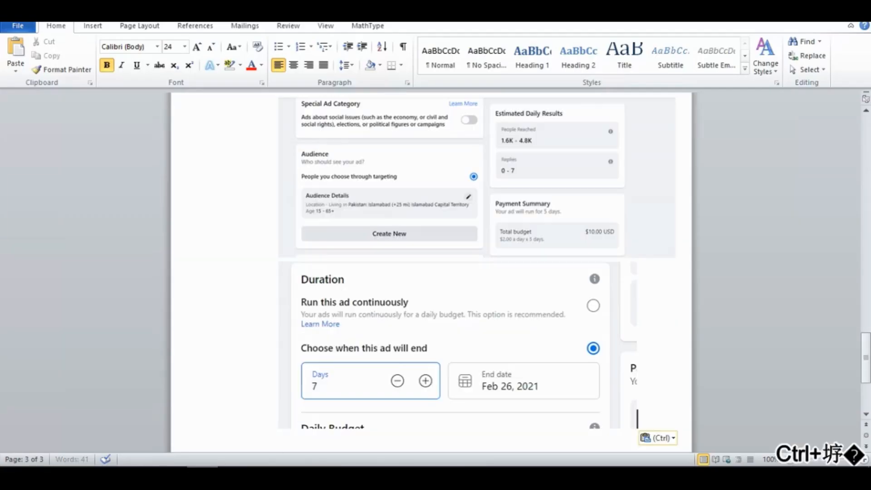
# Try a 4-day duration for the Facebook ad, and set it back to 7 days.
pyautogui.hotkey('alt', 'Tab')
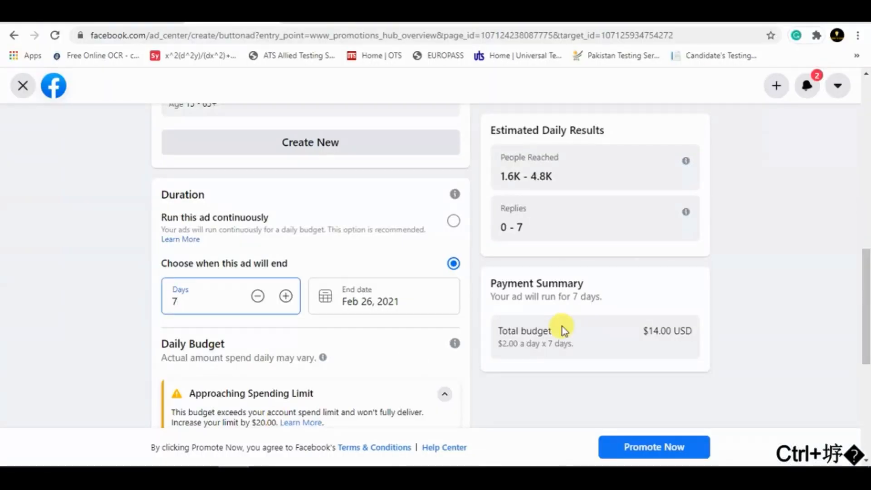
pyautogui.press('BackSpace')
pyautogui.write('4')
pyautogui.moveTo(866, 313)
pyautogui.mouseDown()
pyautogui.moveTo(866, 361)
pyautogui.moveTo(867, 323)
pyautogui.mouseUp()
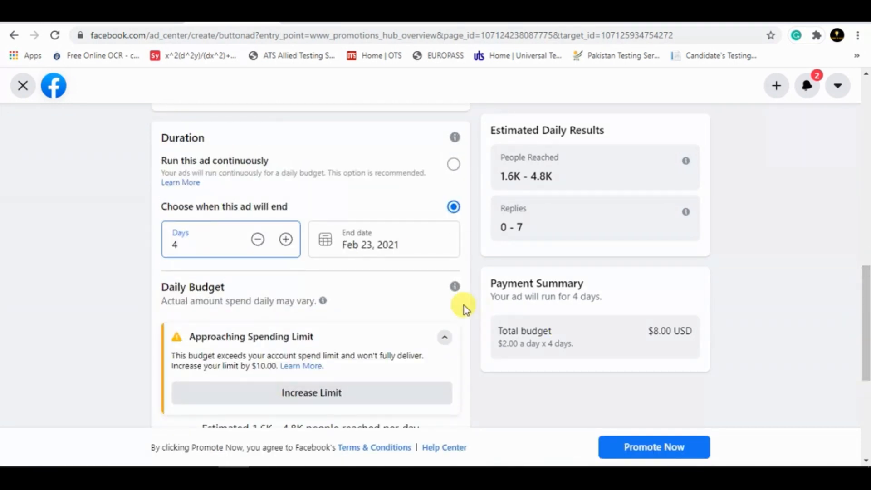
pyautogui.tripleClick(286, 241)
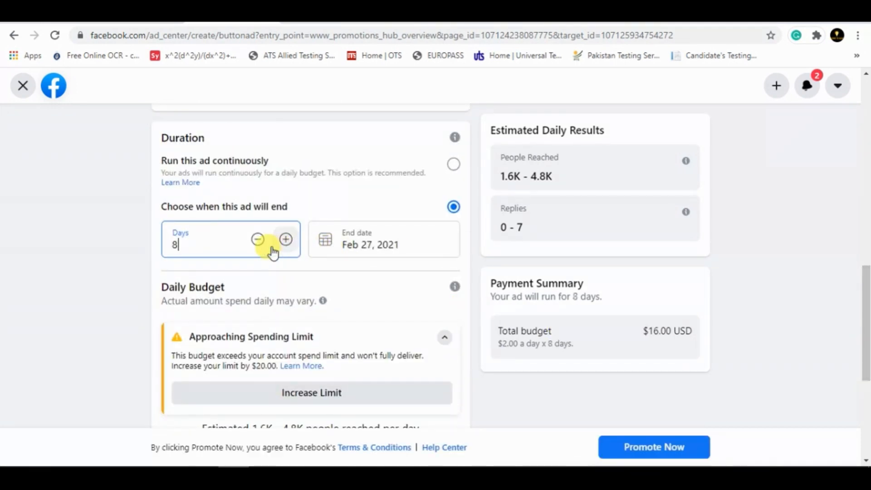
pyautogui.click(260, 242)
# Check the allocated daily budget in the exercise PDF, and set the Facebook ad's daily budget to $1.50.
pyautogui.moveTo(866, 323); pyautogui.dragTo(866, 365)
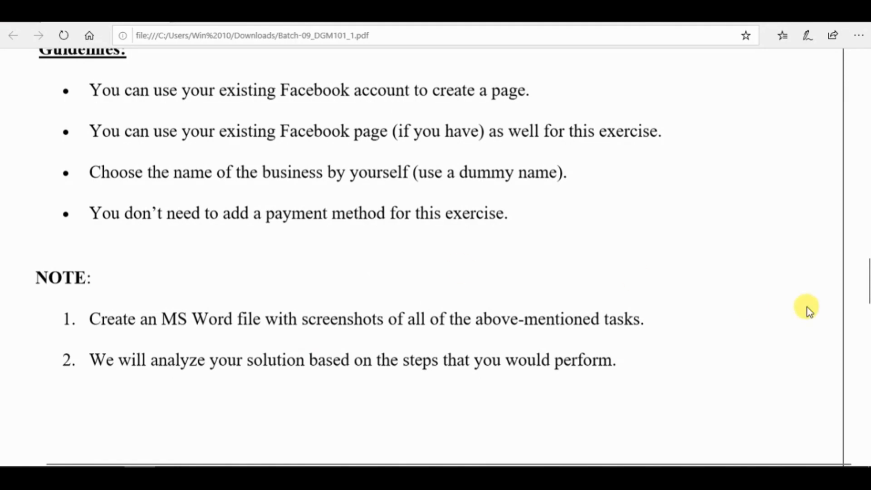
pyautogui.moveTo(865, 285); pyautogui.dragTo(867, 229)
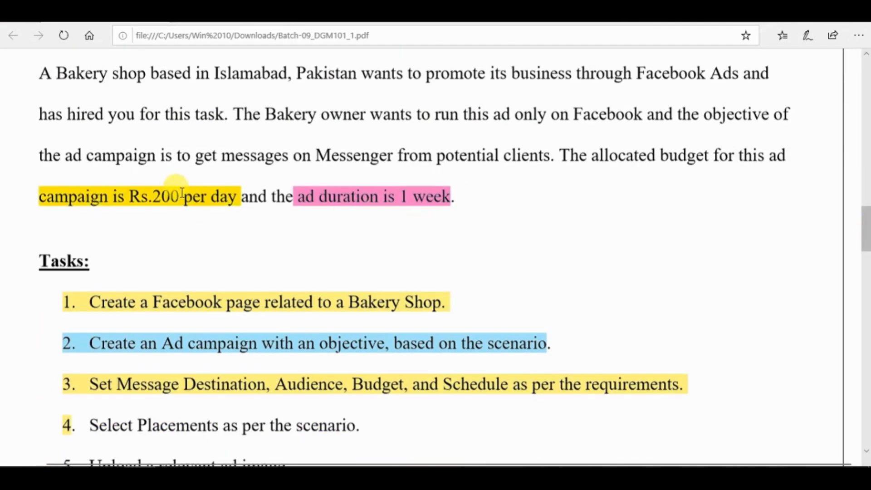
pyautogui.moveTo(154, 198); pyautogui.dragTo(239, 196)
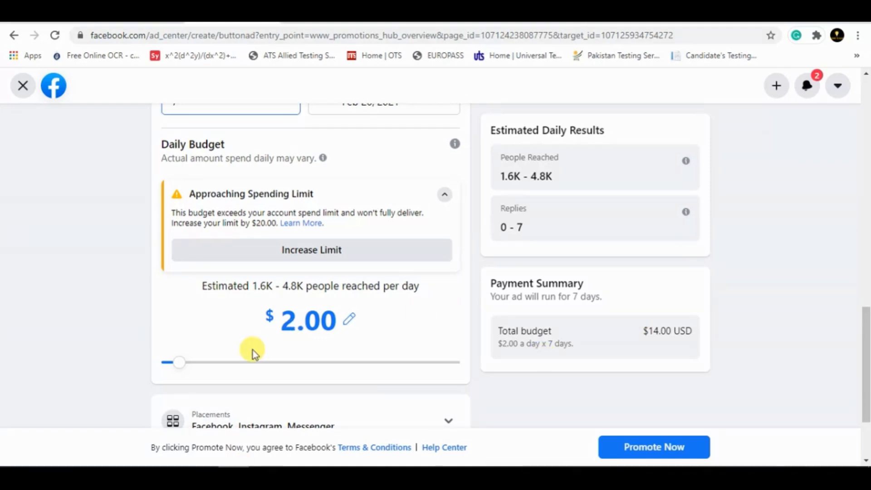
pyautogui.click(175, 359)
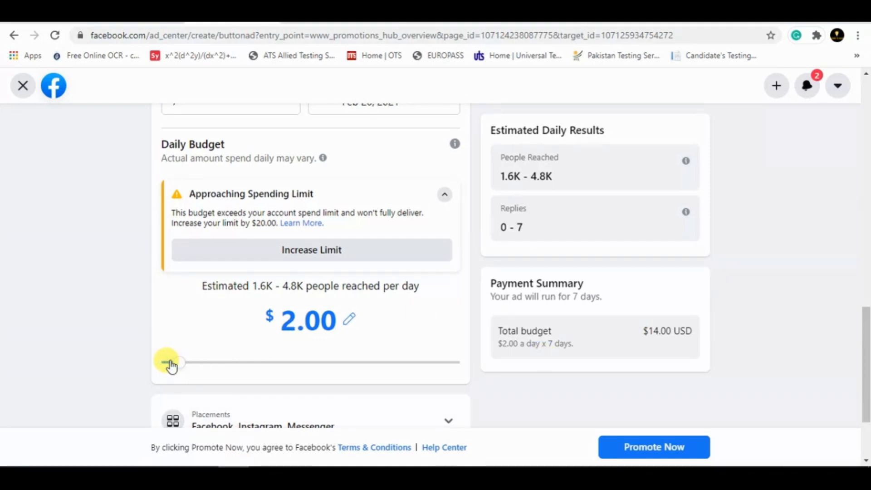
pyautogui.click(348, 319)
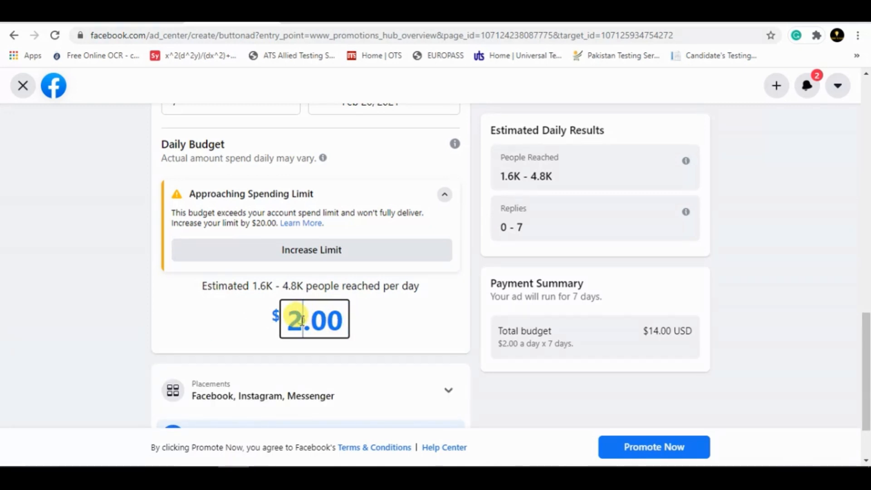
pyautogui.write('1.')
pyautogui.write('5')
pyautogui.press('Right')
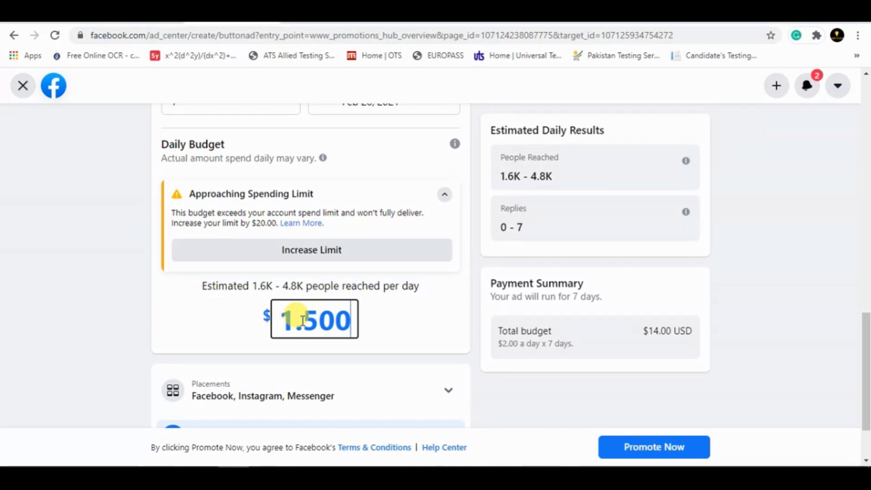
pyautogui.press('BackSpace')
pyautogui.press('BackSpace')
pyautogui.click(421, 319)
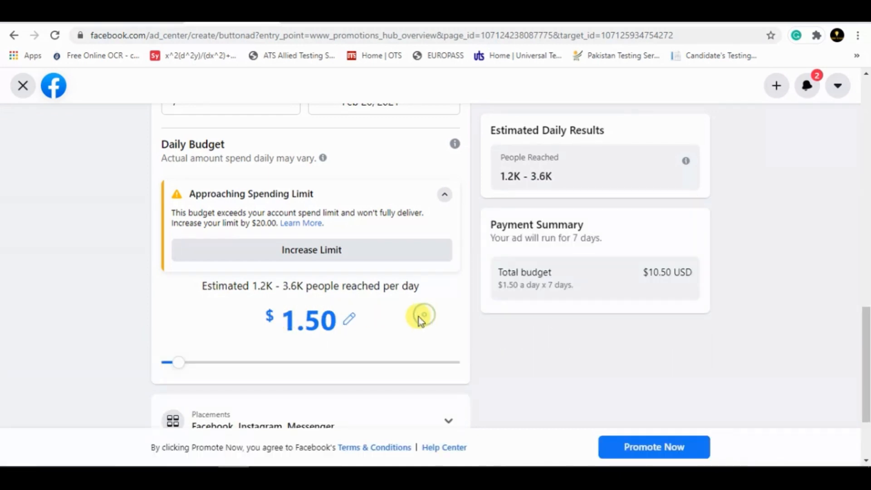
# Capture the ad's Daily Budget section together with the estimated daily results and payment summary.
pyautogui.moveTo(866, 350); pyautogui.dragTo(866, 348)
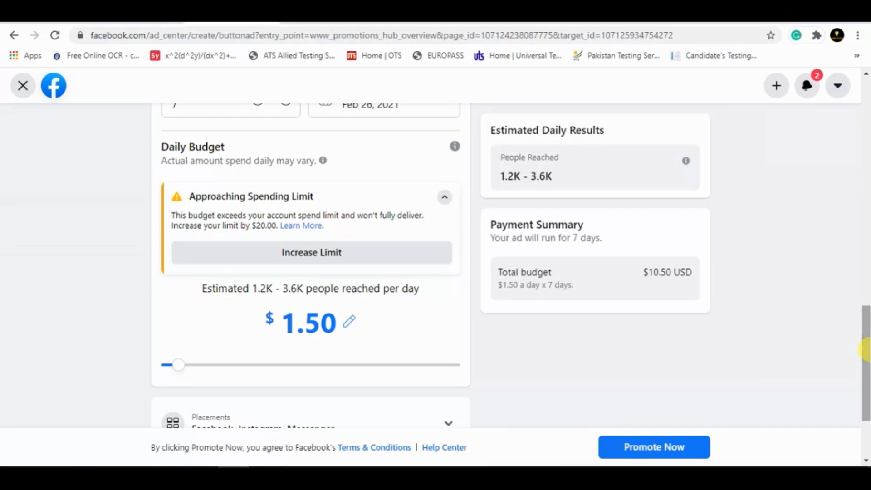
pyautogui.press('super+shift+s')
pyautogui.moveTo(140, 135); pyautogui.dragTo(772, 395)
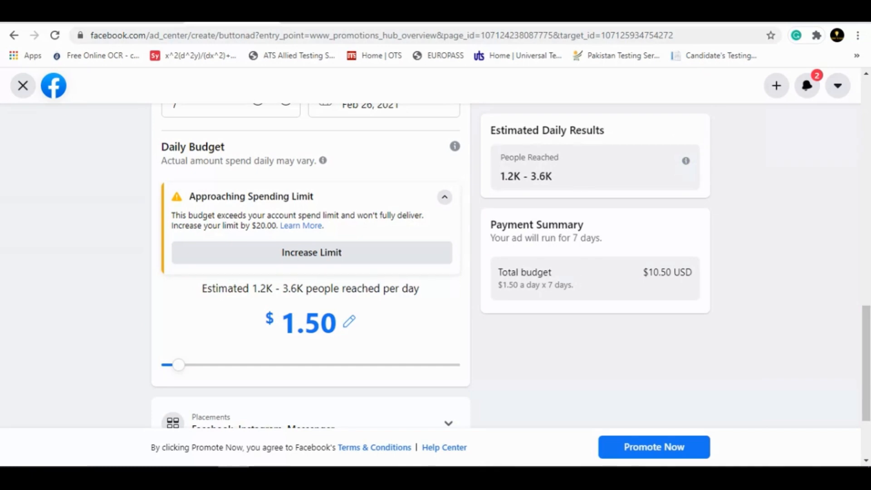
# Search Google for "dollar" in a new browser tab.
pyautogui.hotkey('ctrl', 't')
pyautogui.write('dollar')
pyautogui.press('Return')
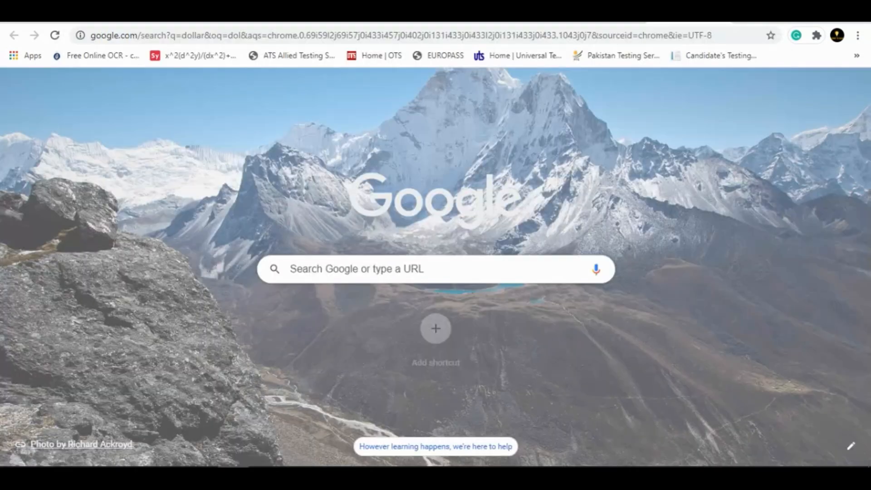
pyautogui.click(165, 284)
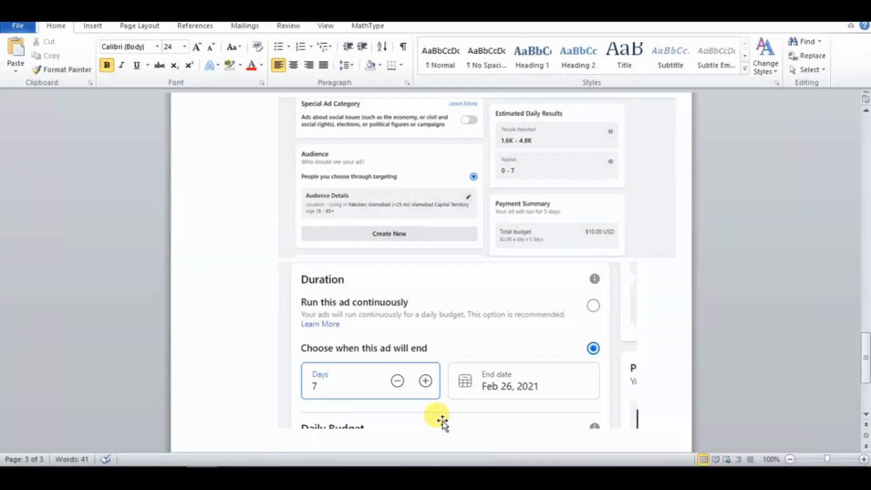
# Switch to Word and paste the daily budget capture below the Duration capture.
pyautogui.scroll(-2, 584, 424)
pyautogui.hotkey('ctrl', 'v')
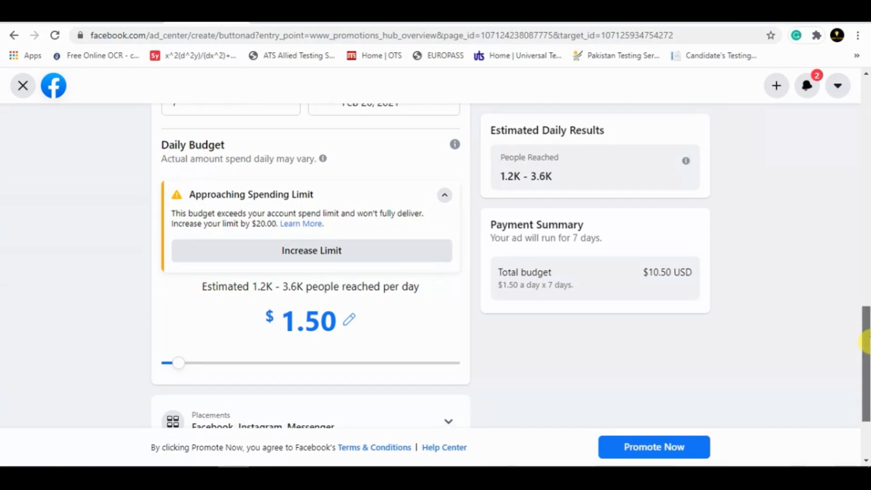
# Return to the Facebook ad, expand its placements, and exclude Instagram so that only Facebook and Messenger are selected.
pyautogui.scroll(-3, 780, 323)
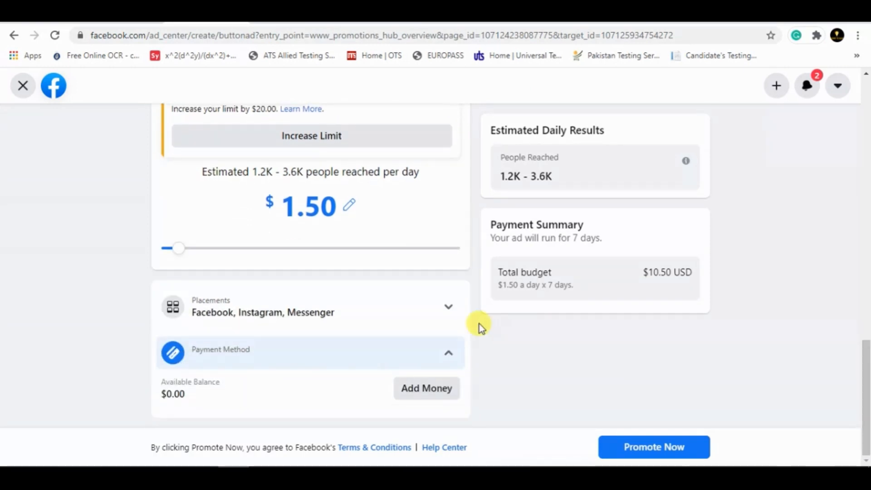
pyautogui.click(447, 308)
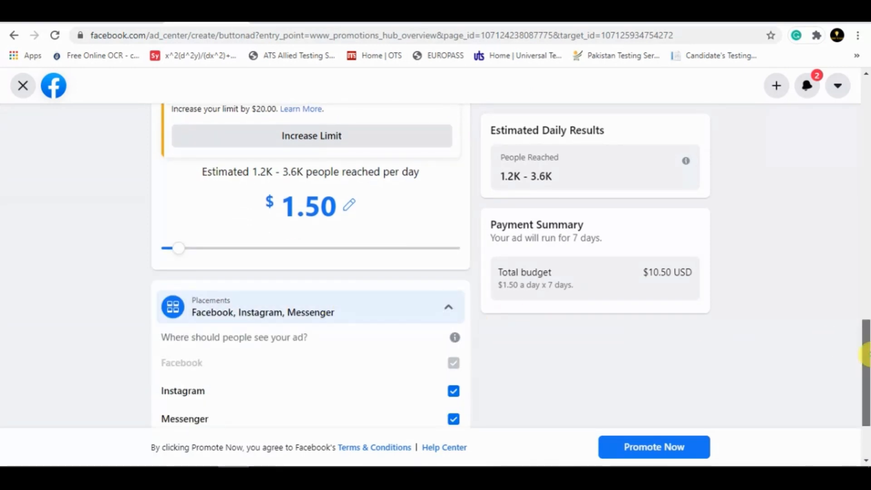
pyautogui.moveTo(867, 355); pyautogui.dragTo(866, 396)
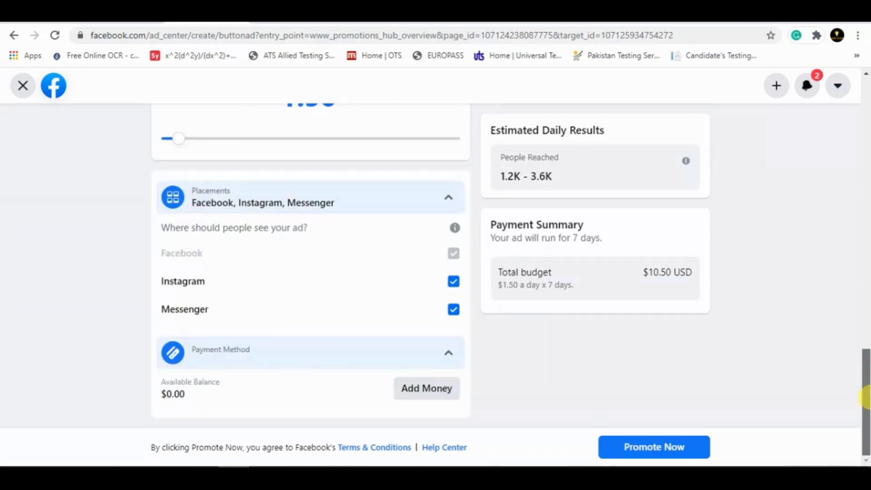
pyautogui.click(453, 282)
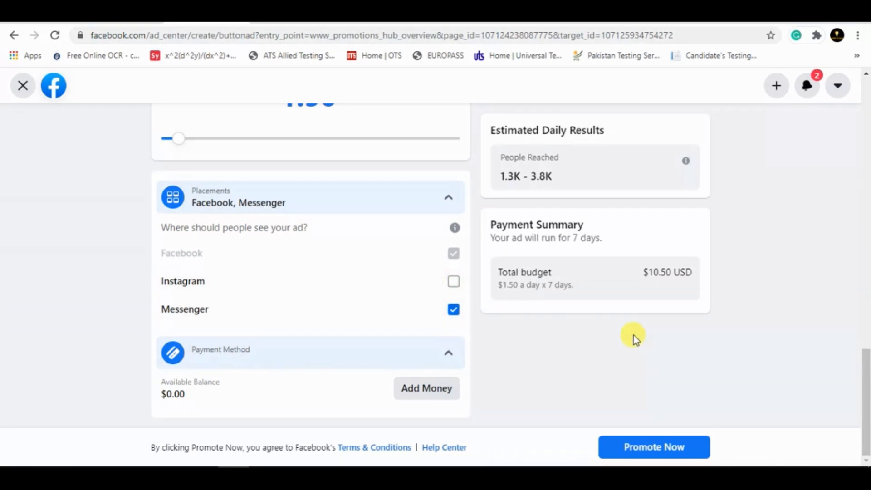
# Capture the ad's Placements section and paste it below the daily budget capture in Word.
pyautogui.press('super+shift+s')
pyautogui.moveTo(117, 156); pyautogui.dragTo(523, 356)
pyautogui.click(203, 475)
pyautogui.hotkey('ctrl', 'v')
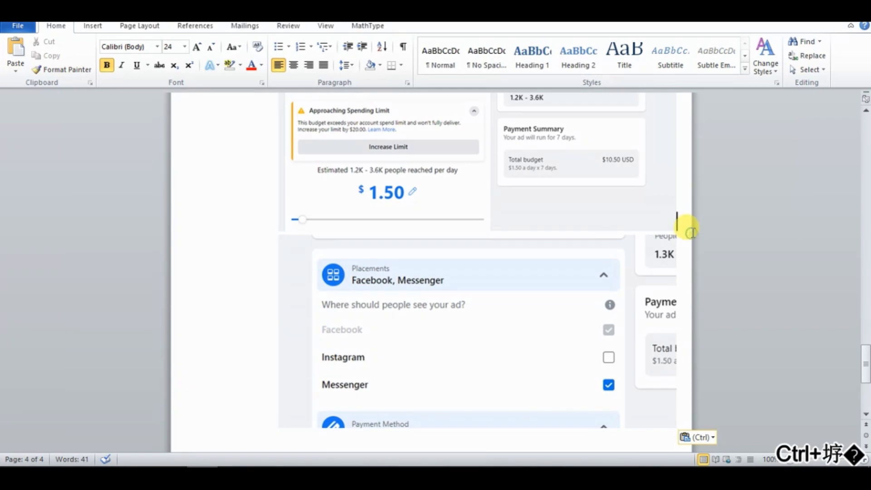
# Insert four line breaks between the daily budget capture and the placements capture.
pyautogui.press('Return')
pyautogui.press('Return')
pyautogui.press('Return')
pyautogui.press('Return')
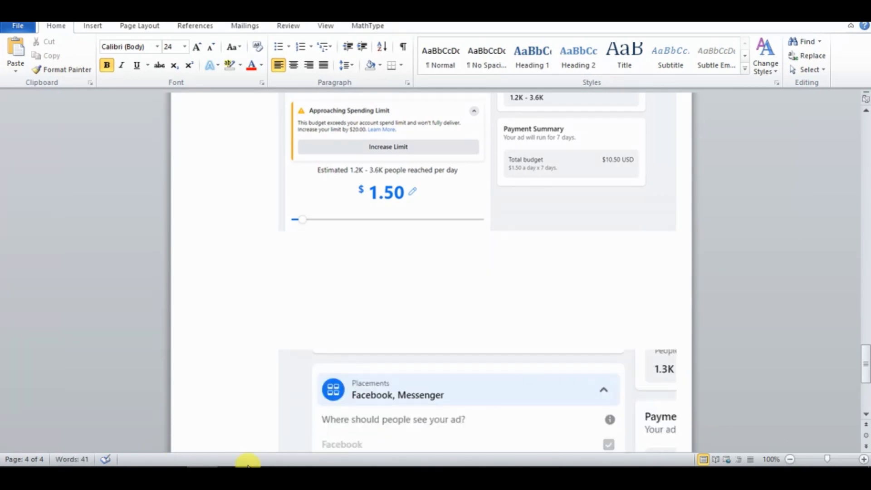
# Copy "Select Placements as per the scenario." from the exercise PDF and paste it above the placements capture in Word, numbered 4.
pyautogui.hotkey('alt', 'Tab')
pyautogui.moveTo(91, 422); pyautogui.dragTo(359, 419)
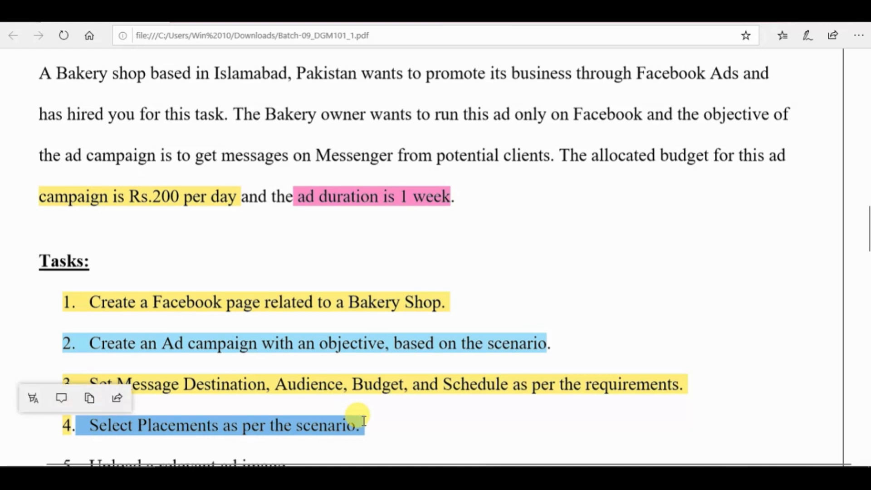
pyautogui.click(96, 398)
pyautogui.hotkey('alt', 'Tab')
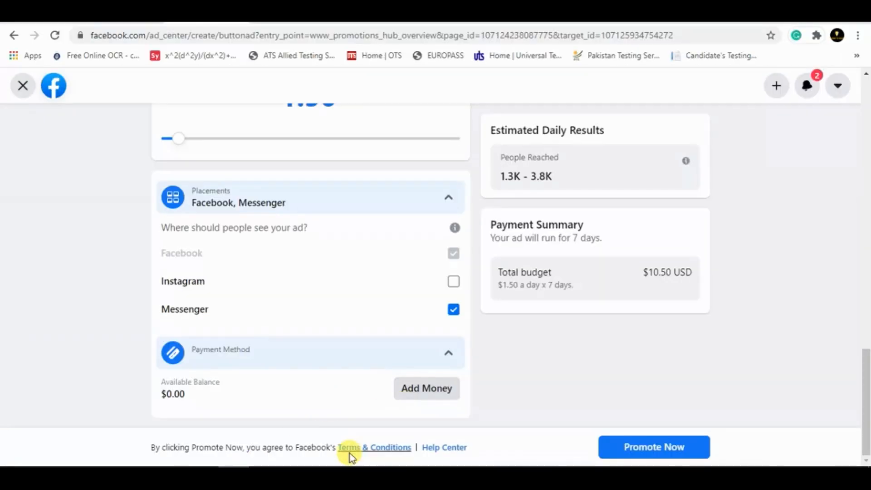
pyautogui.hotkey('alt', 'Tab')
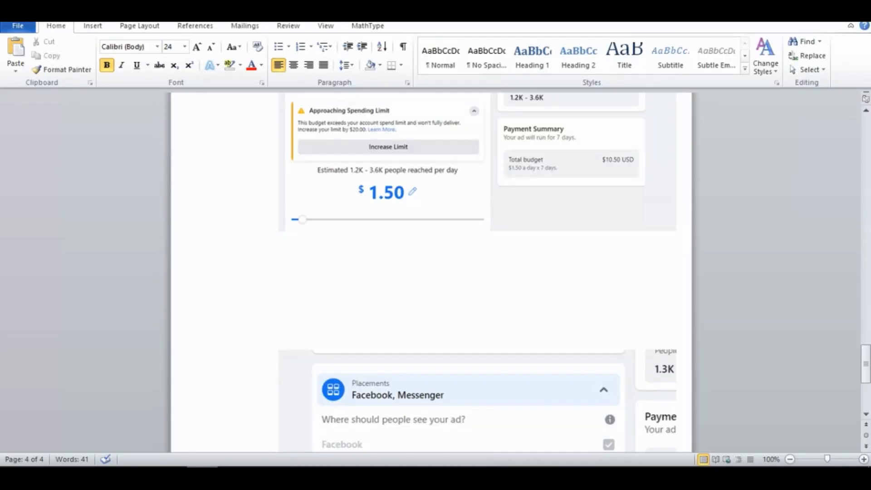
pyautogui.hotkey('ctrl', 'v')
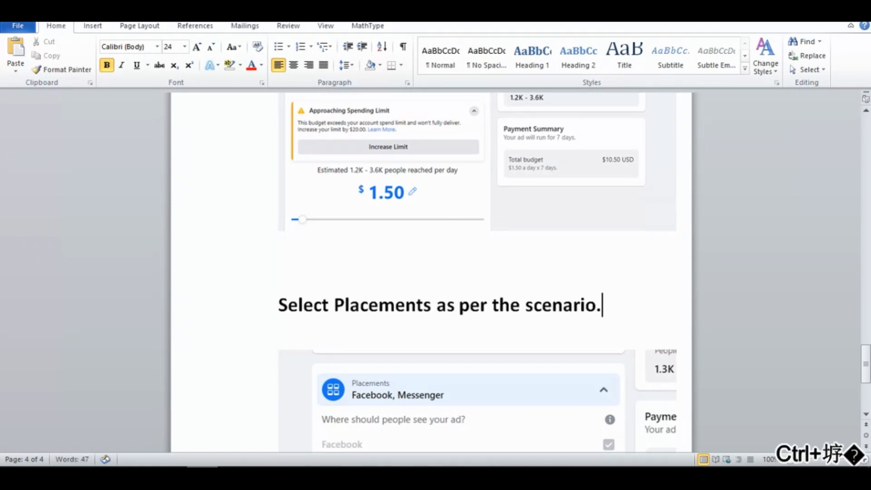
pyautogui.click(259, 301)
pyautogui.write('4')
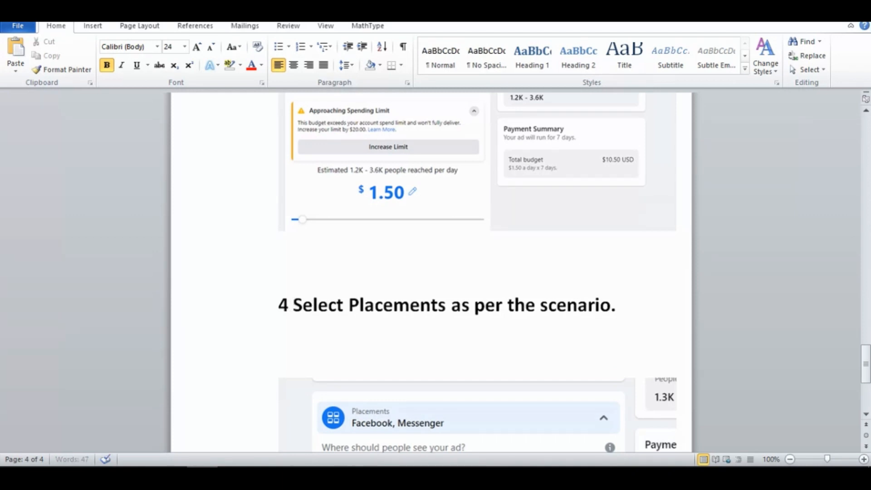
pyautogui.moveTo(625, 320); pyautogui.dragTo(629, 326)
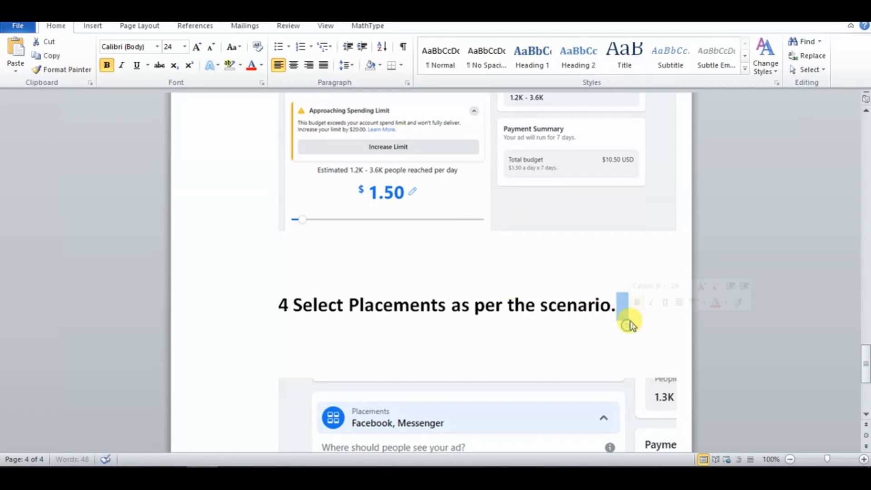
pyautogui.click(630, 324)
pyautogui.moveTo(865, 344); pyautogui.dragTo(865, 372)
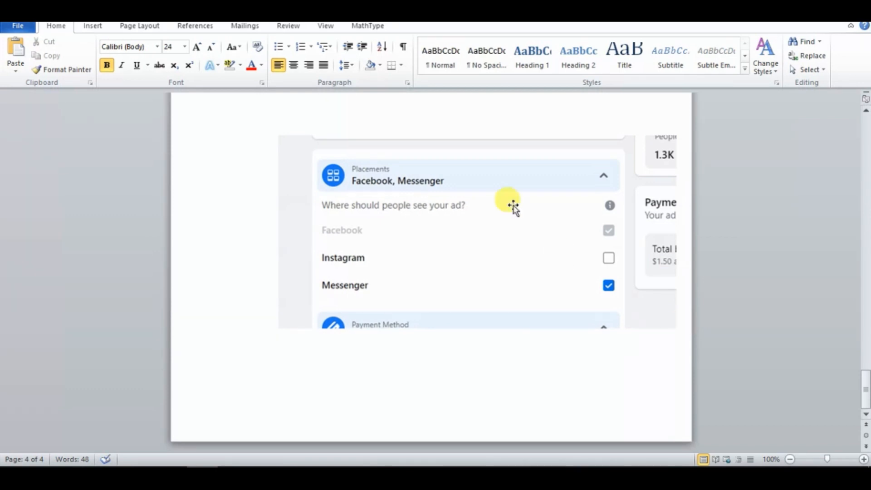
pyautogui.click(482, 177)
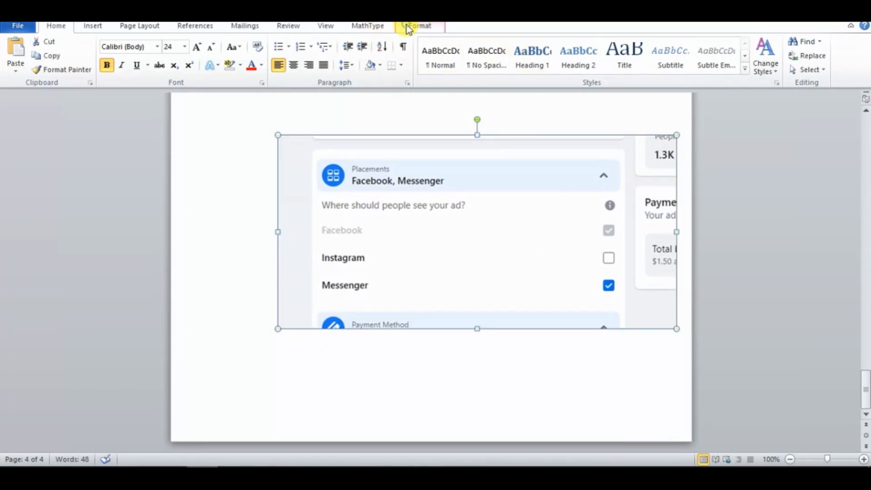
pyautogui.click(411, 26)
pyautogui.click(585, 65)
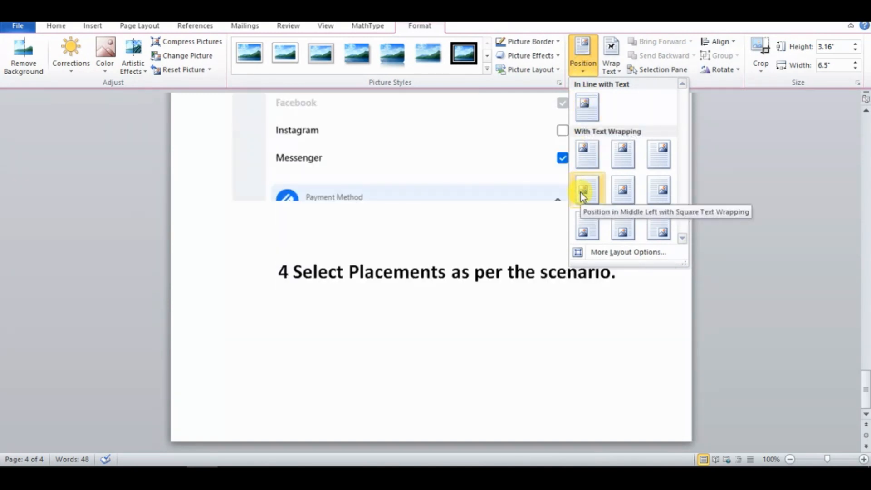
pyautogui.click(234, 131)
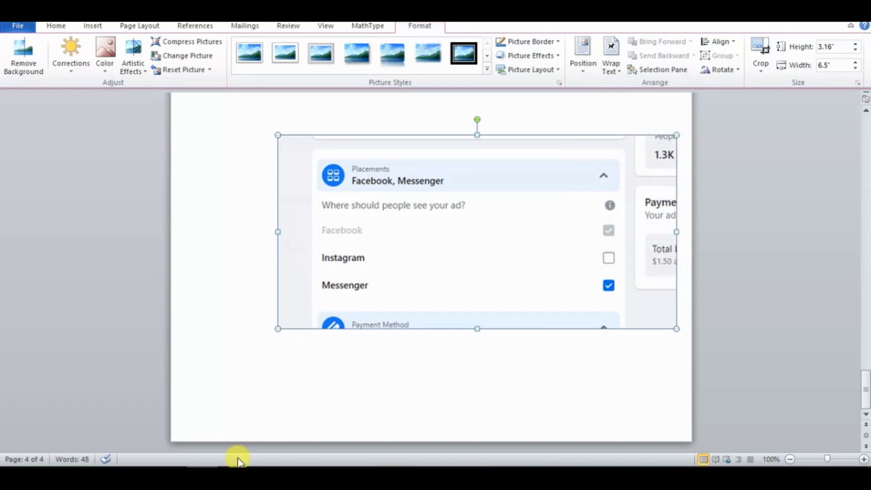
# Copy task 5, "Upload a relevant ad image.", from the exercise PDF and paste it below the placements capture in Word.
pyautogui.click(238, 460)
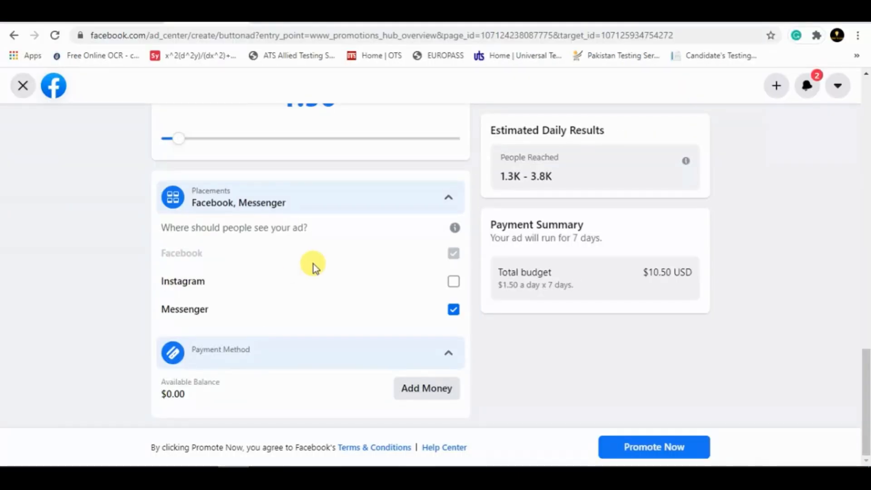
pyautogui.hotkey('alt', 'q')
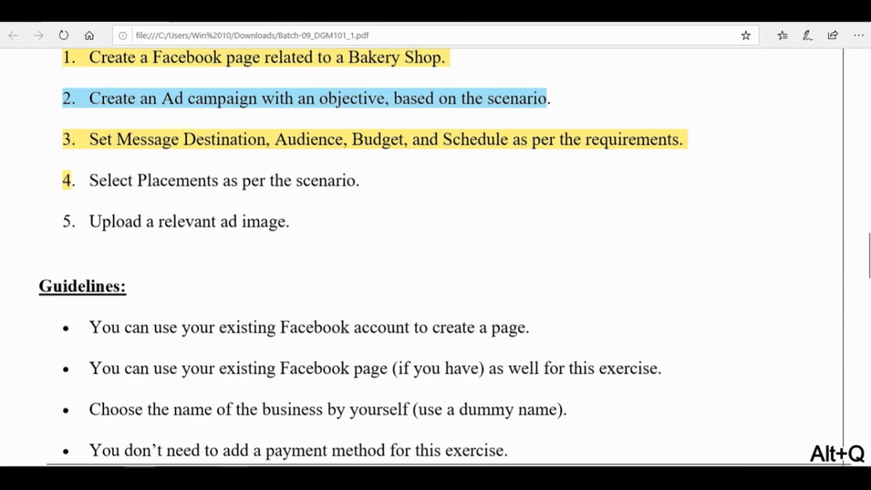
pyautogui.moveTo(62, 210); pyautogui.dragTo(300, 210)
pyautogui.hotkey('ctrl', 'shift', 'b')
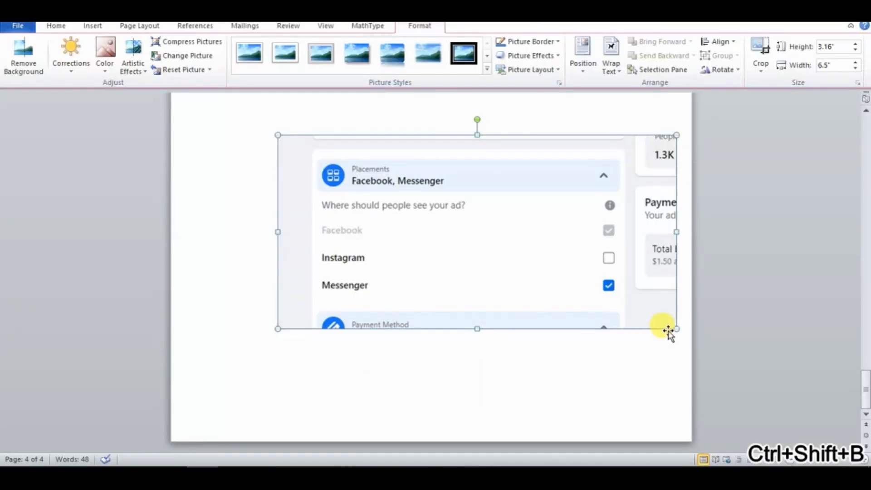
pyautogui.click(684, 329)
pyautogui.press('Return')
pyautogui.hotkey('ctrl', 'v')
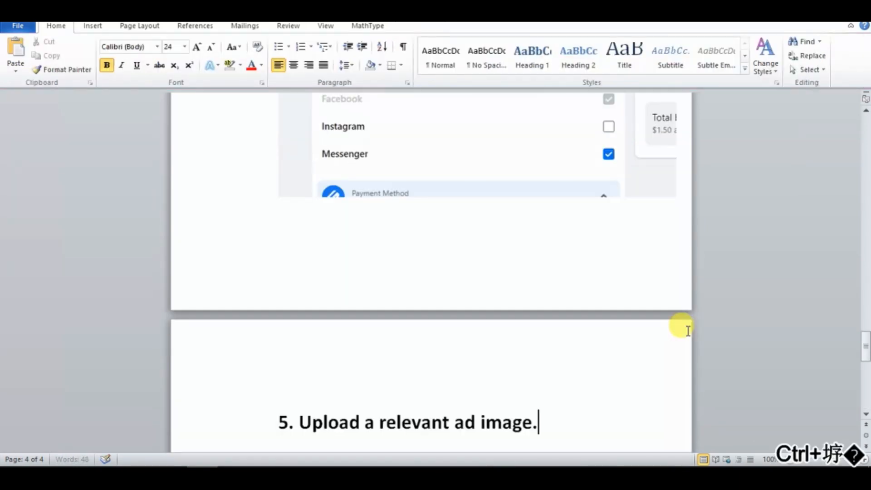
# Add a line after the ad image heading, and replace the heading's automatic list number with a plain 5.
pyautogui.press('Return')
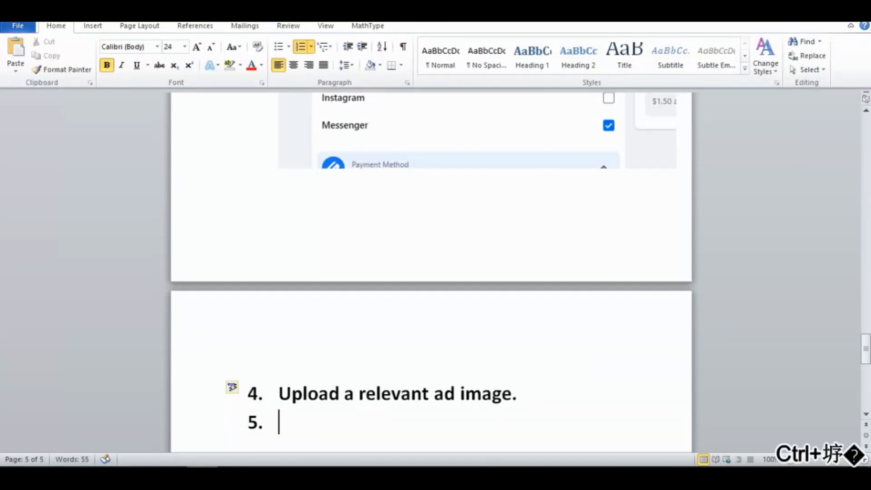
pyautogui.press('BackSpace')
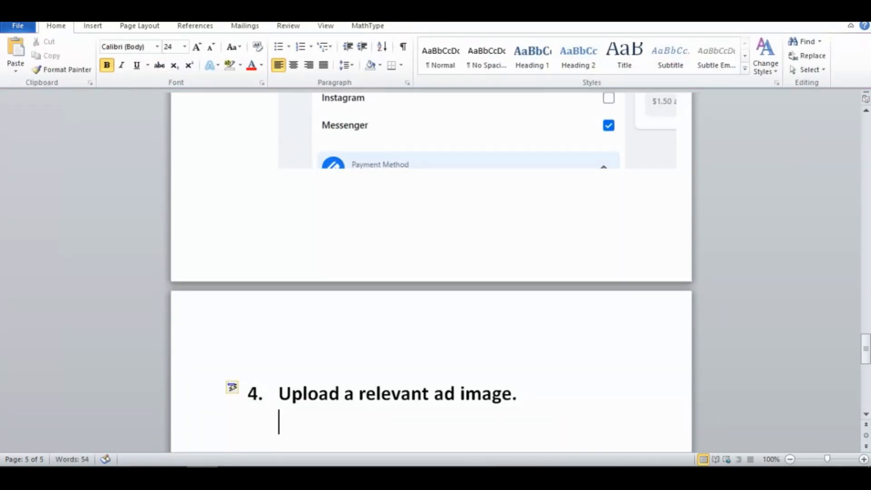
pyautogui.click(251, 391)
pyautogui.press('BackSpace')
pyautogui.write('5')
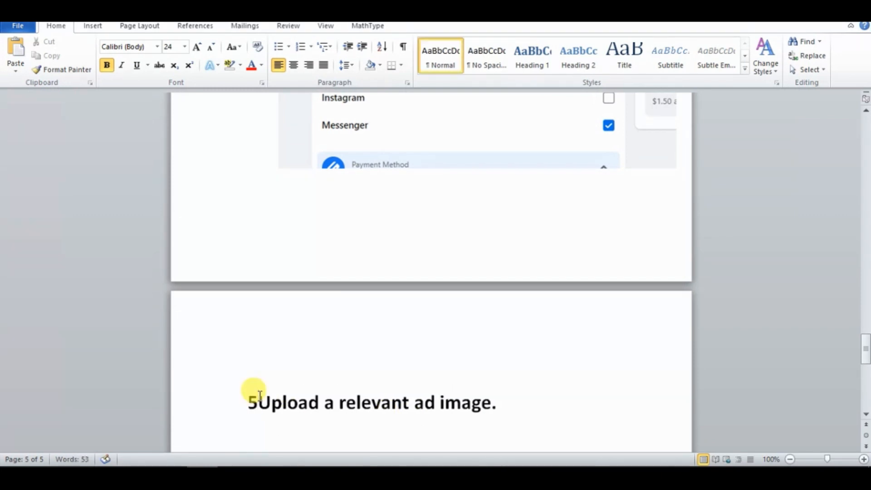
# Add a new line without an automatic number below the "5 Upload a relevant ad image." heading.
pyautogui.press('Return')
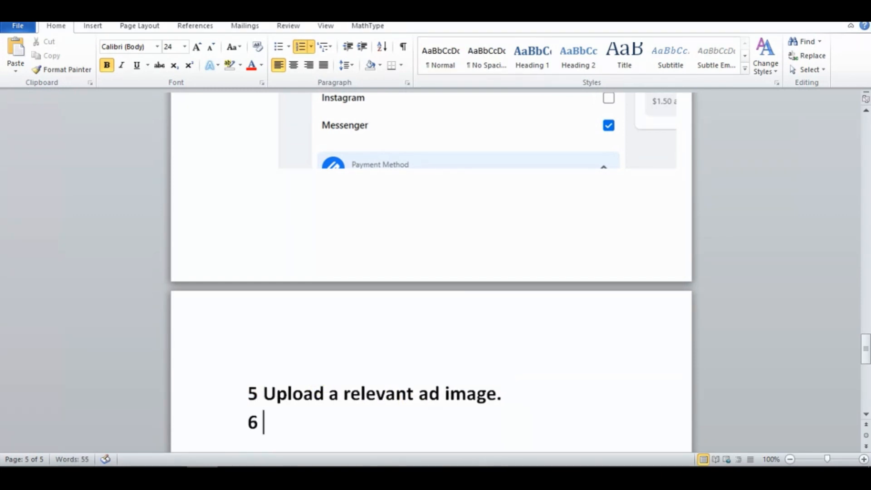
pyautogui.press('BackSpace')
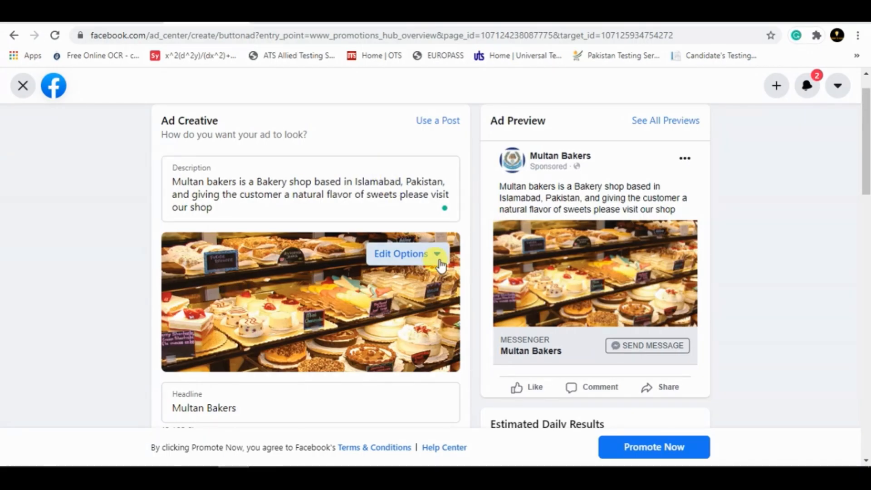
# Switch to the Facebook ad, browse the ad account's images and the ad image's edit options, and leave both without selecting anything.
pyautogui.click(439, 254)
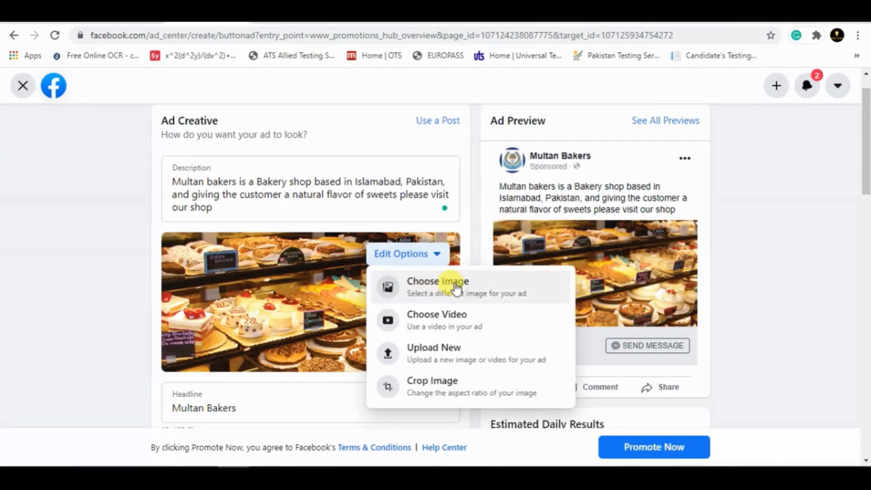
pyautogui.click(435, 287)
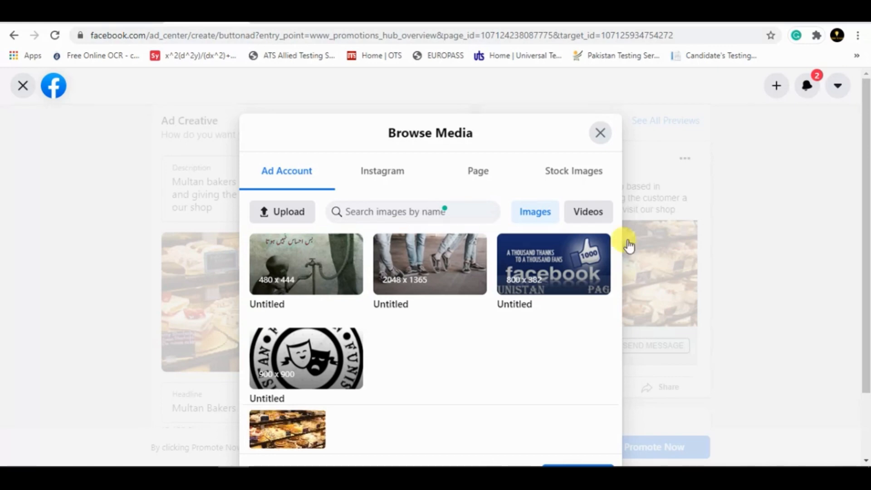
pyautogui.moveTo(865, 155); pyautogui.dragTo(865, 272)
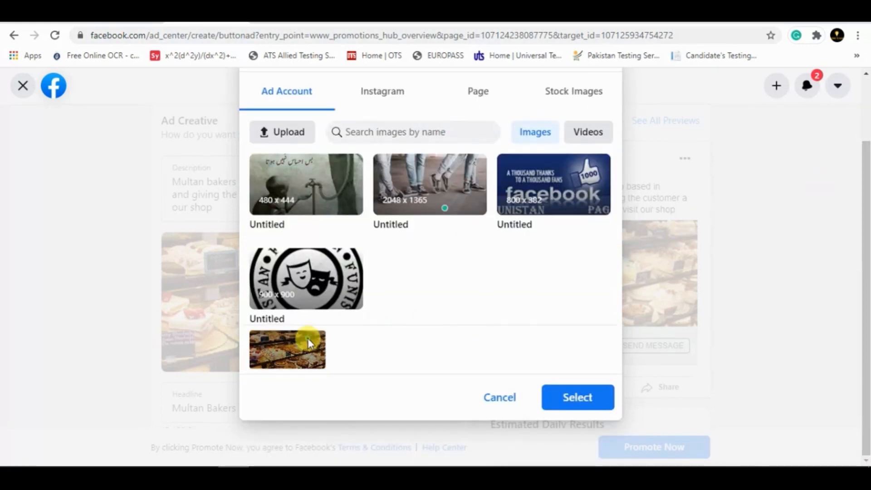
pyautogui.click(494, 398)
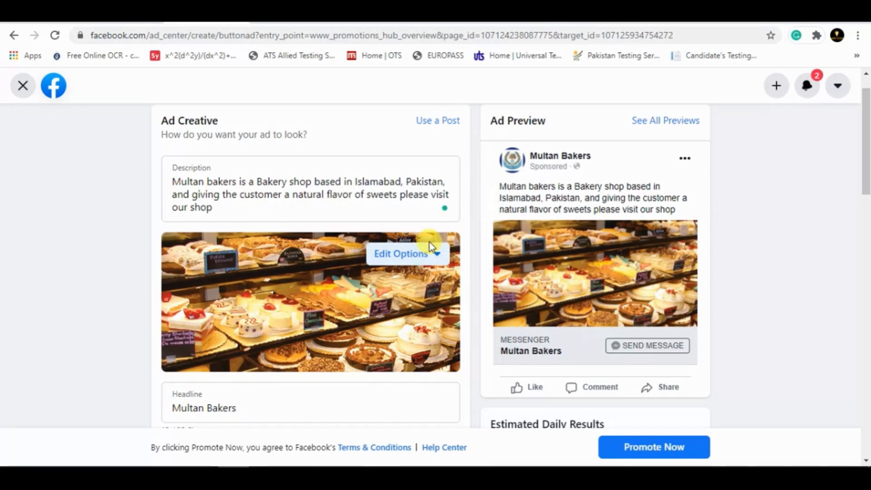
pyautogui.click(421, 255)
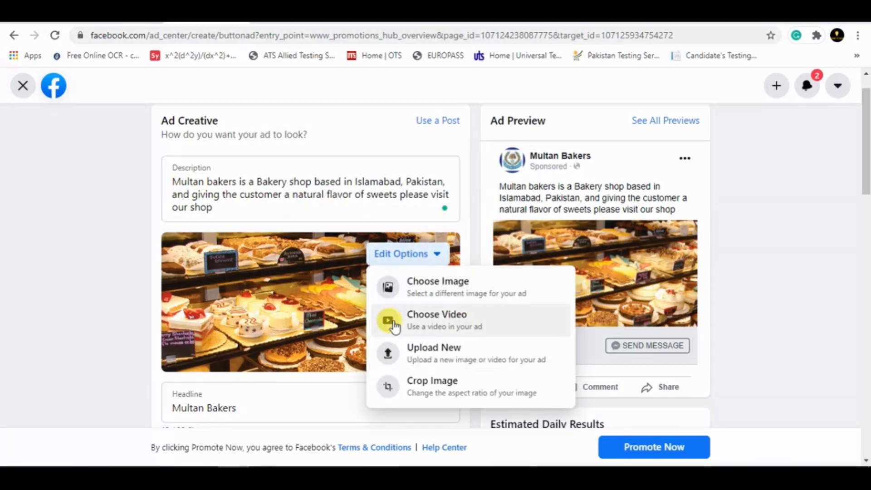
pyautogui.click(121, 305)
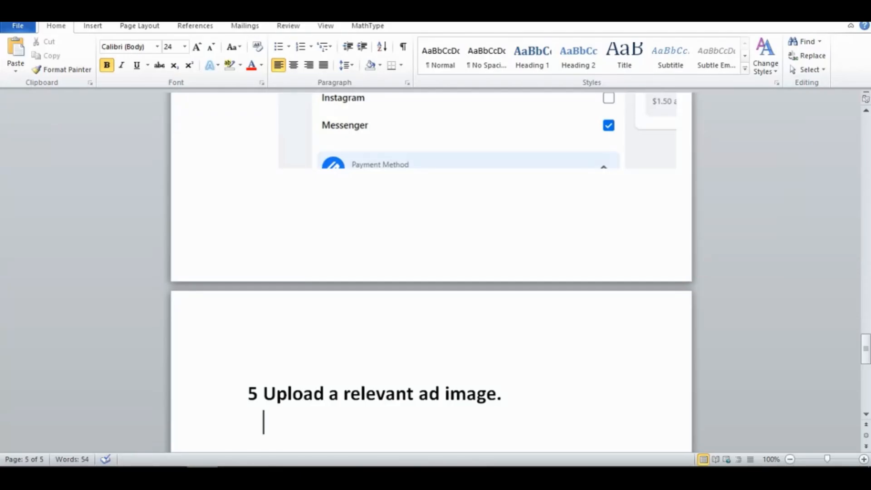
# Return to Word and paste the ad image capture below the "Upload a relevant ad image." heading.
pyautogui.hotkey('ctrl', 'v')
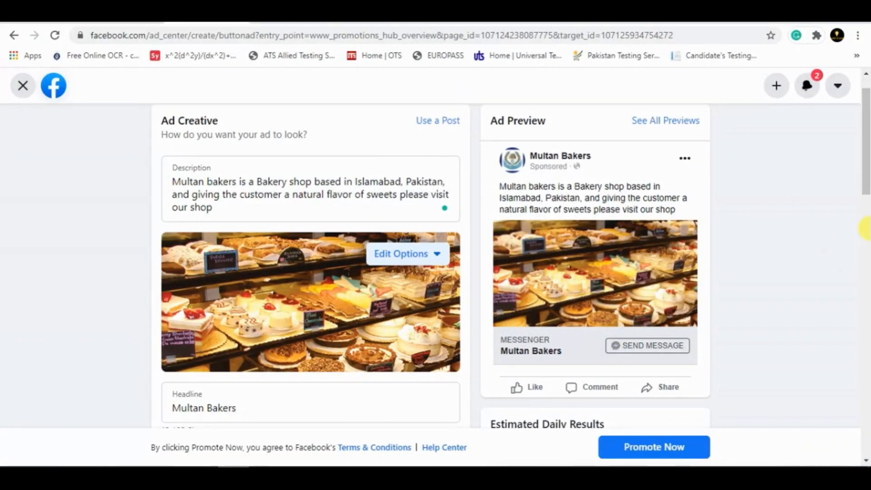
# Collapse the Facebook ad's Payment Method section, then start promoting the ad and close the Add Funds dialog without adding money.
pyautogui.moveTo(864, 176); pyautogui.dragTo(867, 466)
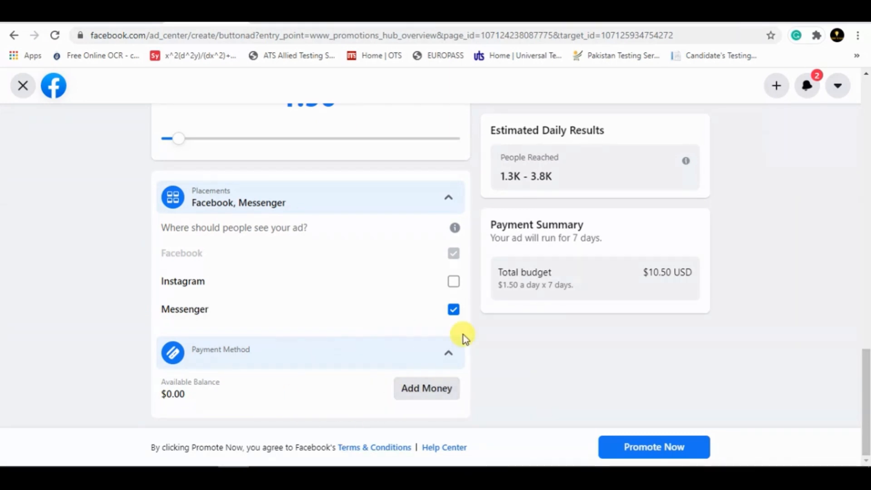
pyautogui.click(438, 363)
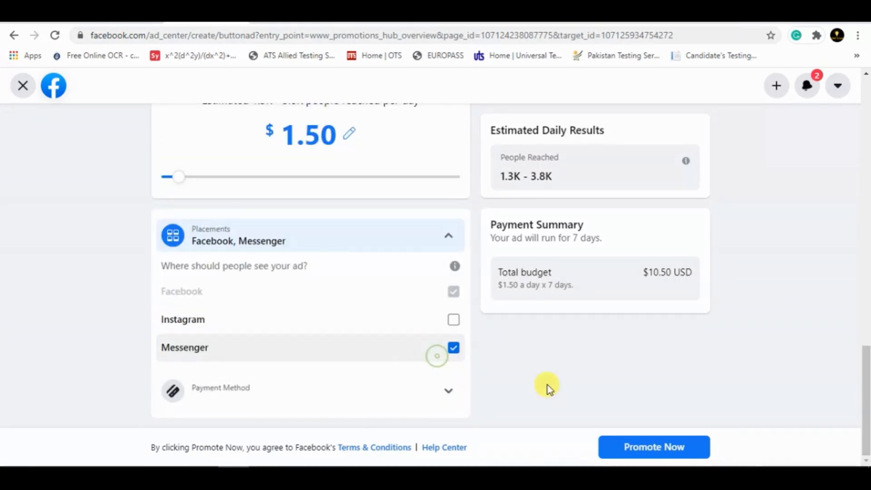
pyautogui.click(647, 450)
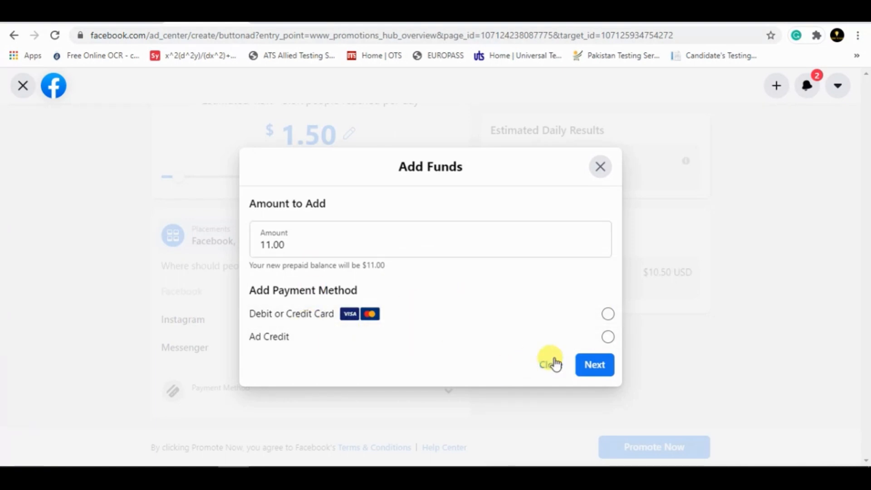
pyautogui.click(540, 364)
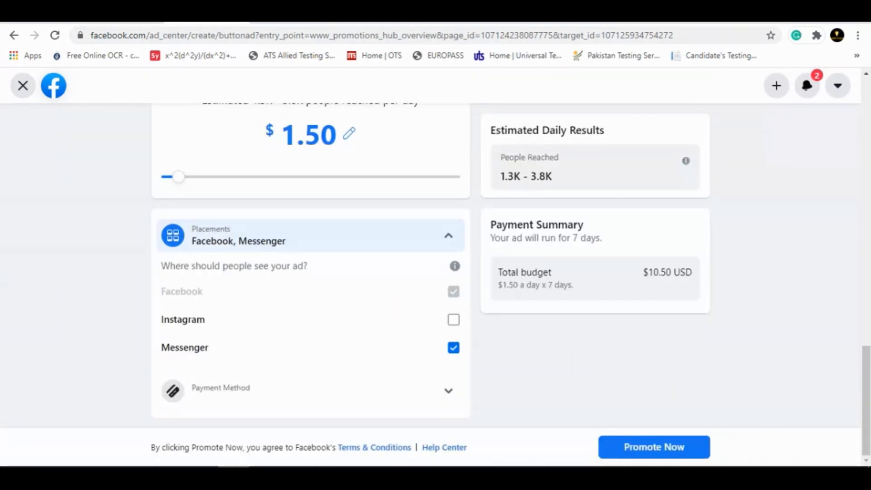